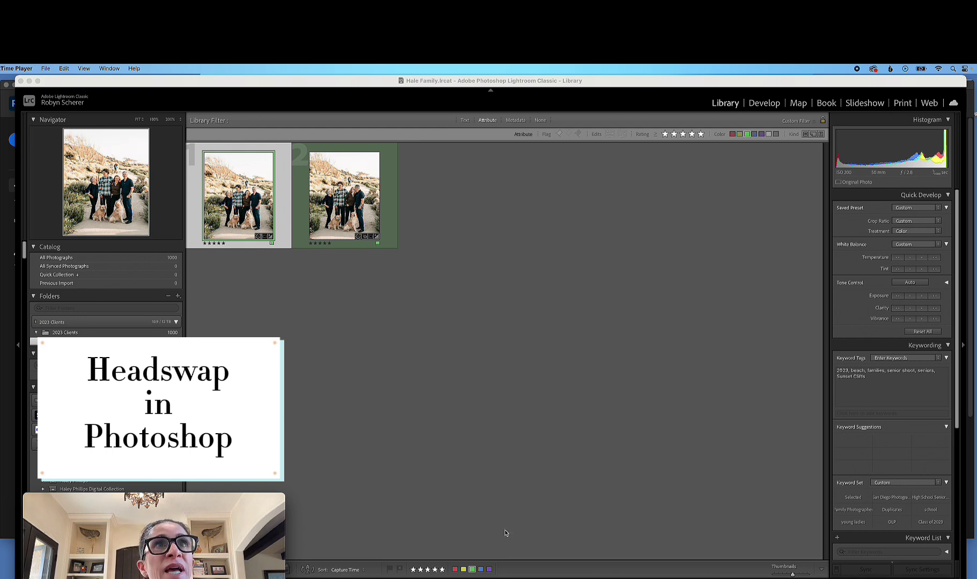
Step: Open the second family photo from the library grid in the Develop module
left_click(308, 353)
left_click(346, 217)
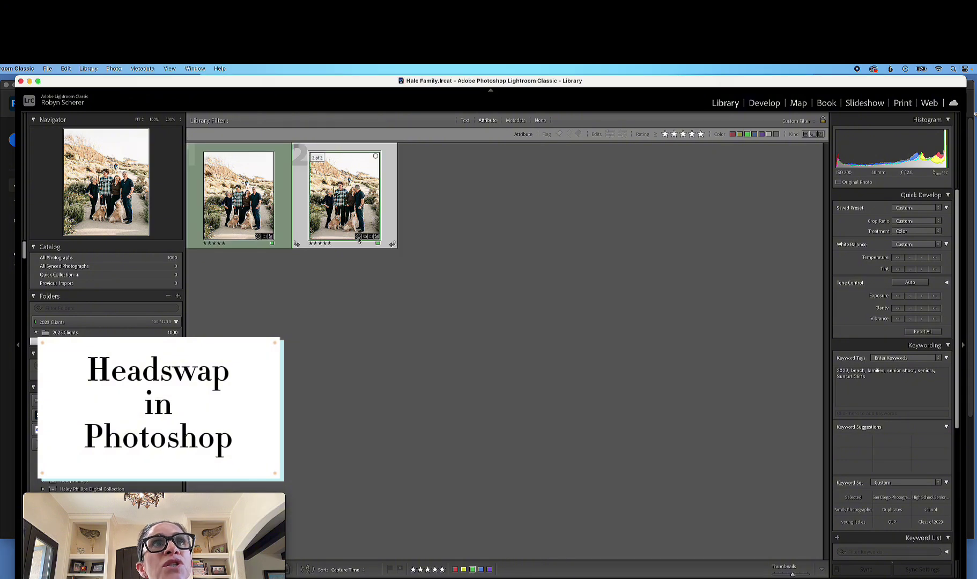
left_click(762, 102)
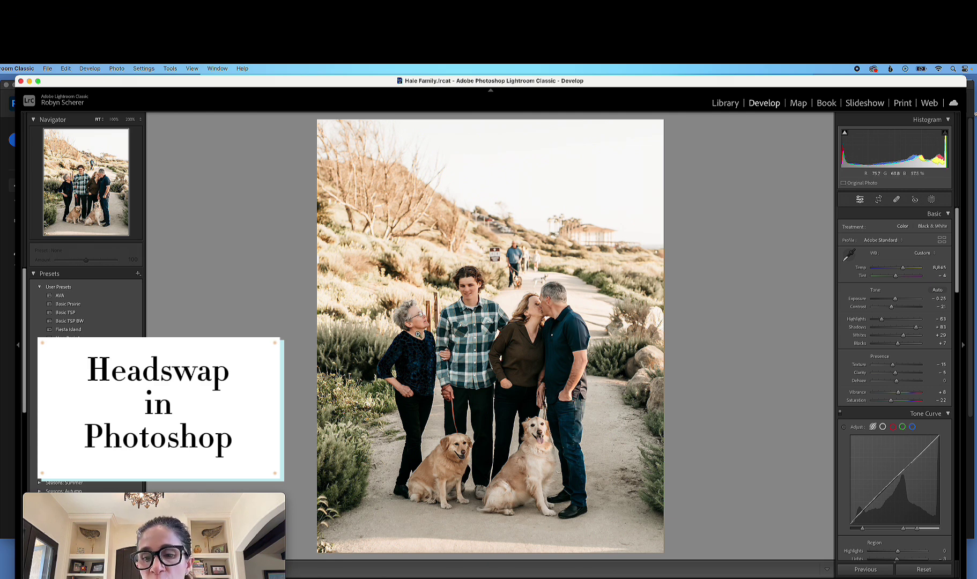
Step: Compare the two family shots and examine the walkers and dogs behind the group in the kissing-couple photo
key("Right")
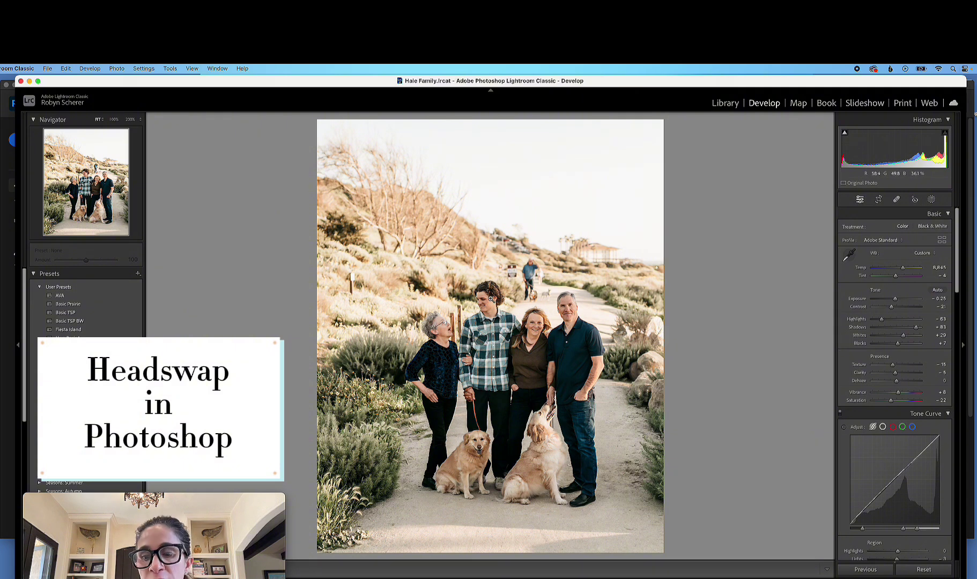
key("Right")
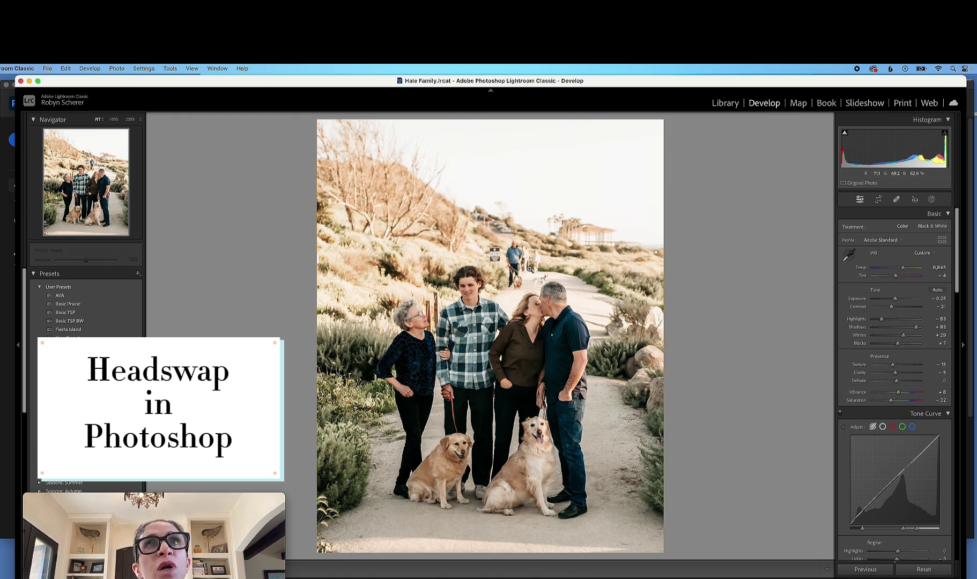
left_click(515, 264)
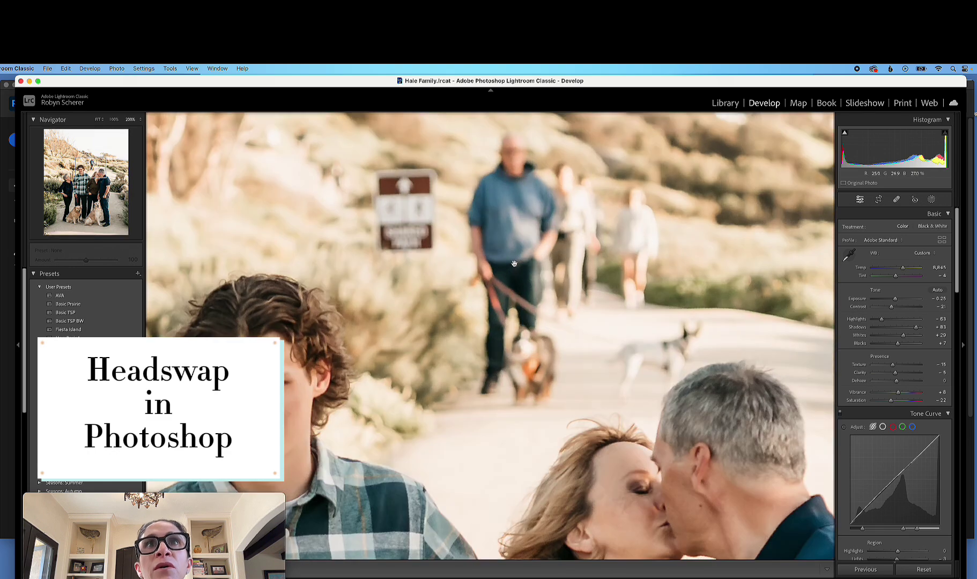
left_click(765, 271)
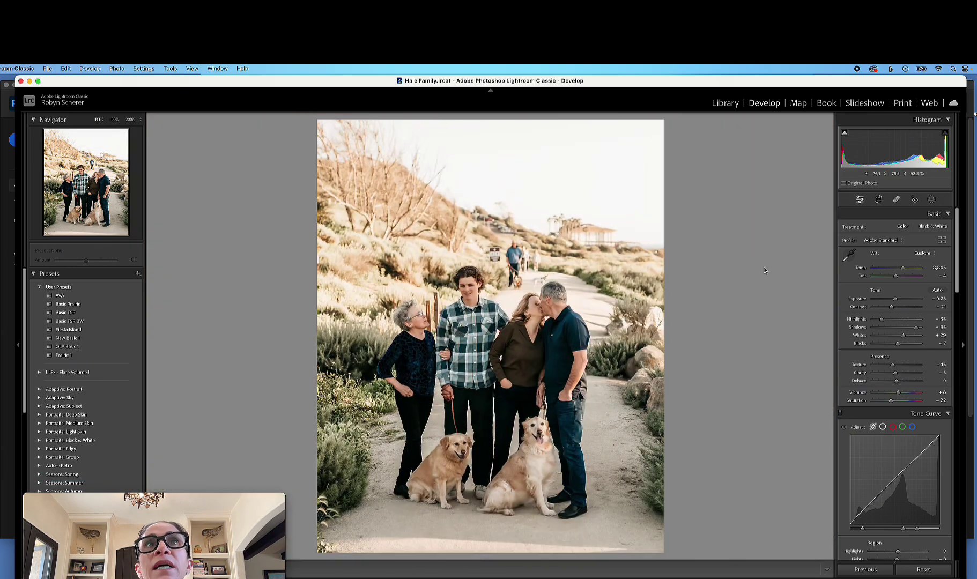
Step: Activate the Heal tool and show the kissing-couple photo at 100%
left_click(898, 199)
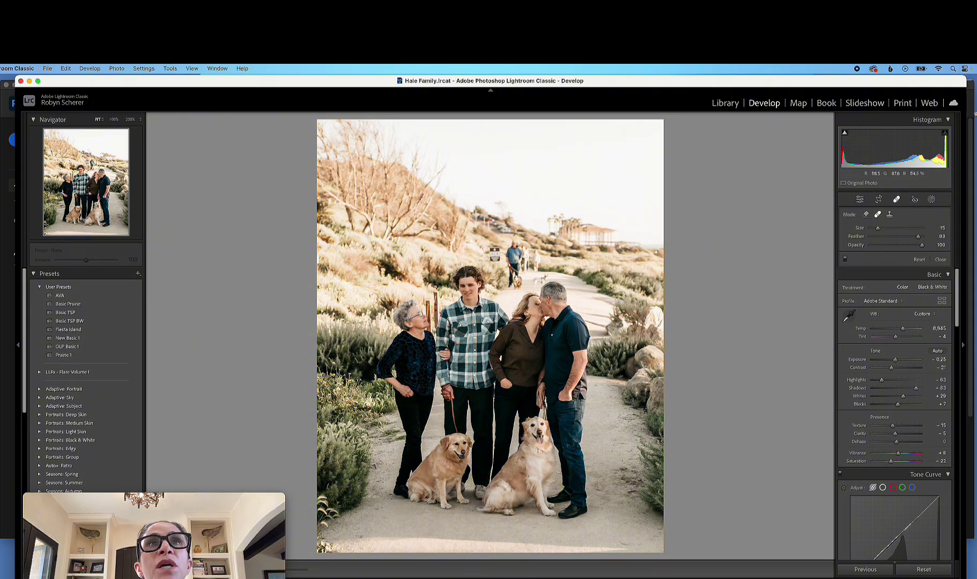
left_click(113, 120)
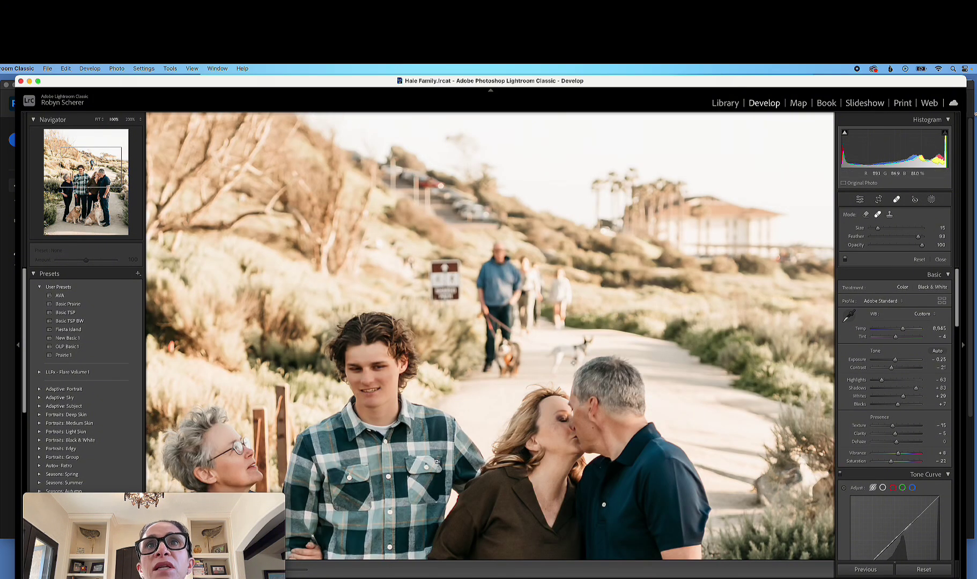
scroll(553, 363, "up", 5)
left_click(553, 363)
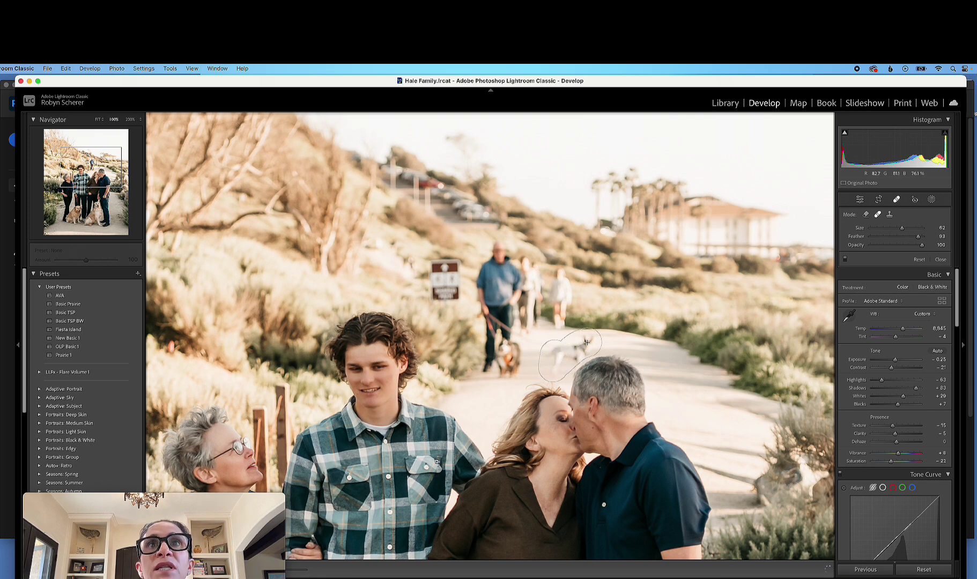
left_click_drag(595, 346, 663, 361)
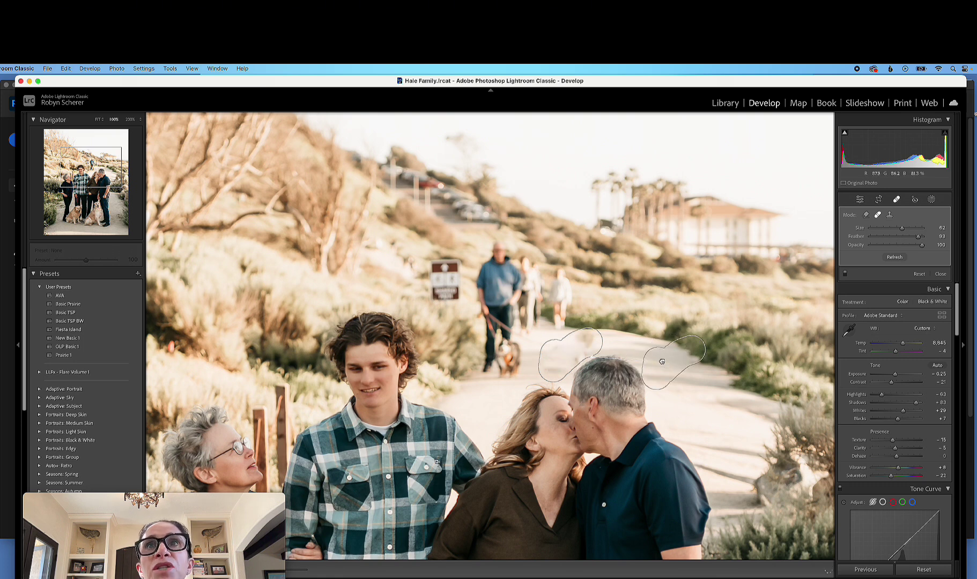
key("Escape")
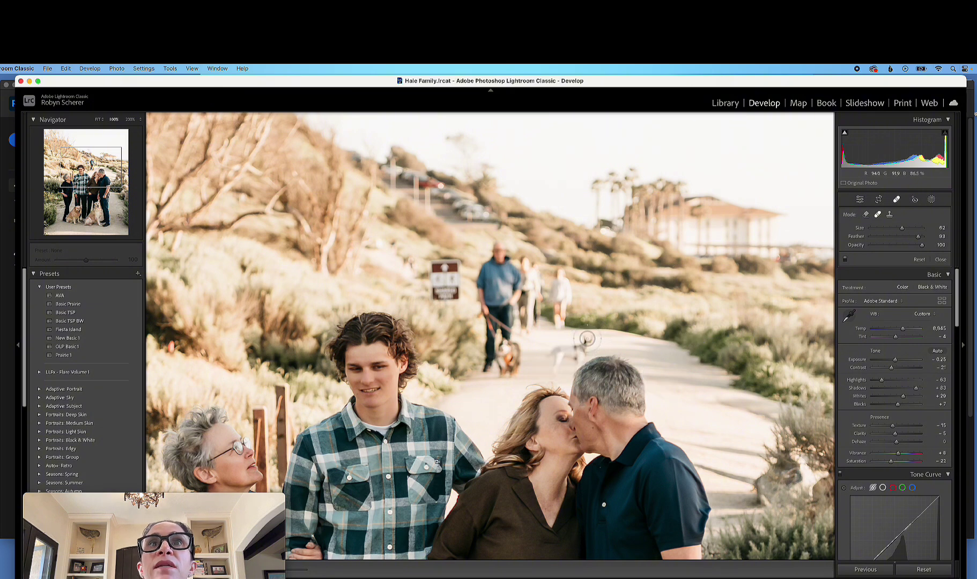
Step: Heal over the white dog's head on the path with a single spot, using a brush size of 69
scroll(588, 339, "up", 3)
left_click(589, 339)
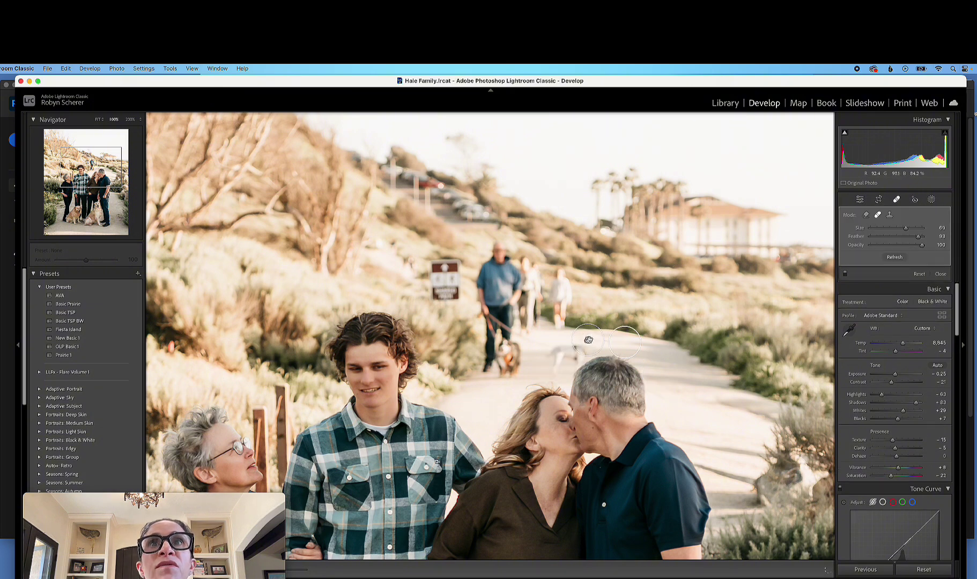
key("Escape")
Step: Set the heal feather to 74 and cover the rest of the white dog with spots of size 76 and 51
scroll(588, 340, "up", 3)
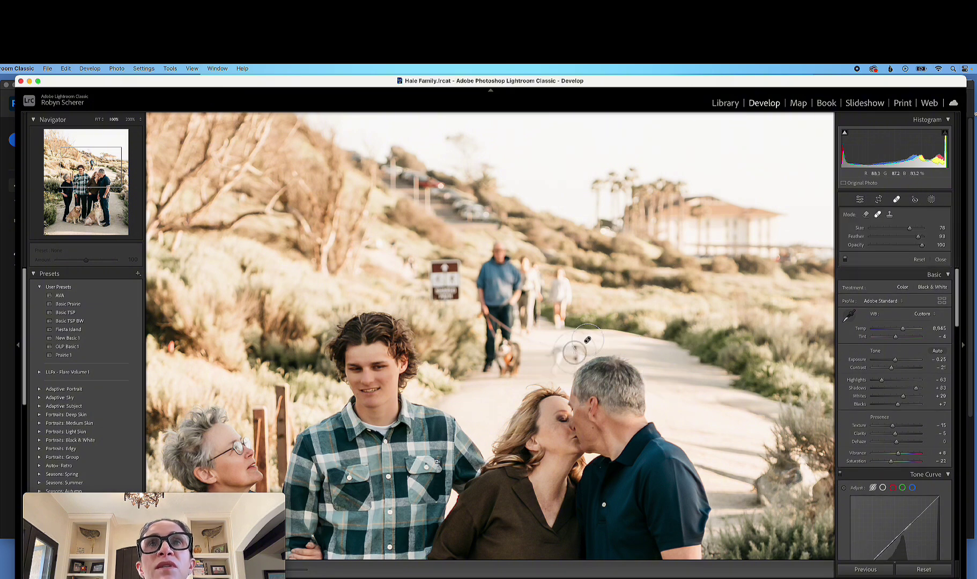
left_click_drag(919, 237, 911, 240)
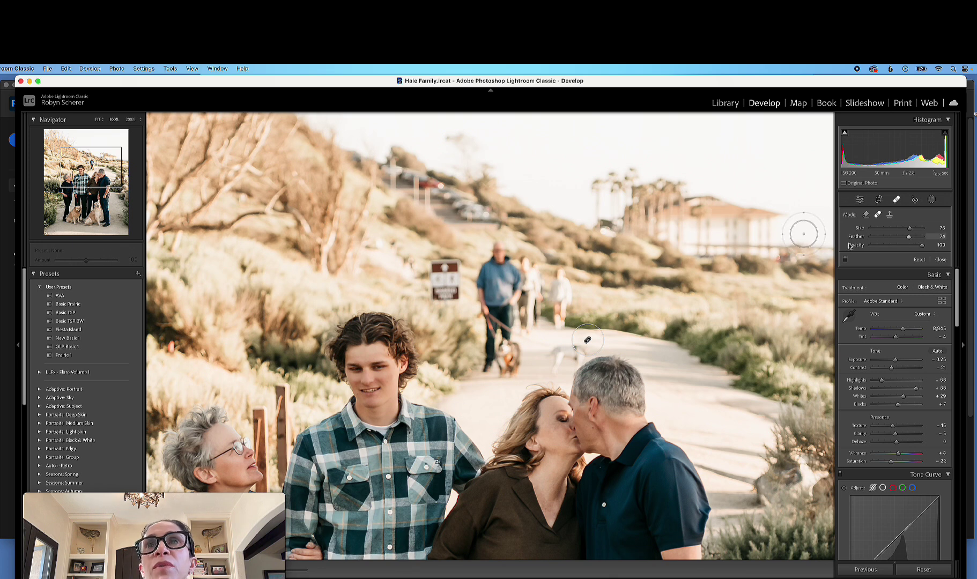
left_click(556, 360)
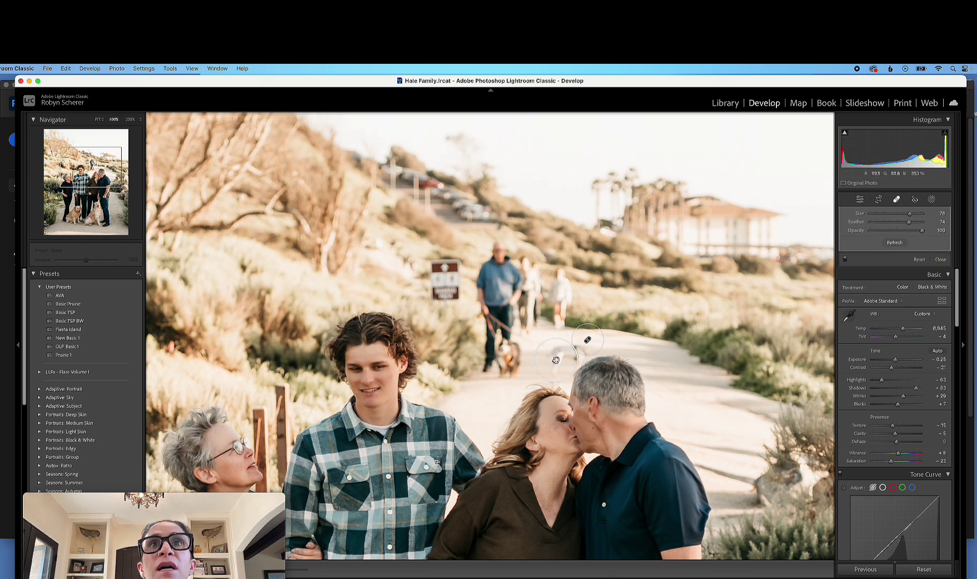
key("Escape")
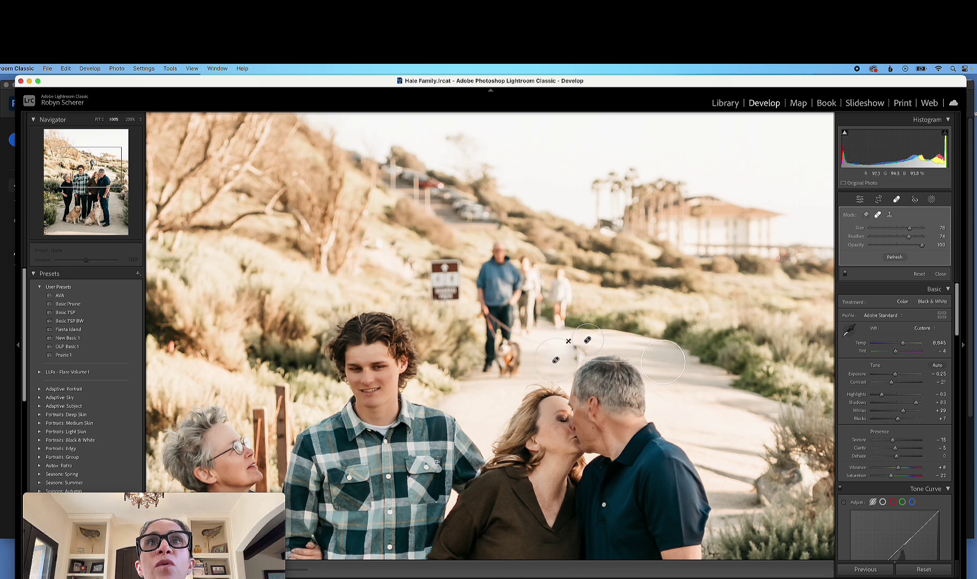
key("Escape")
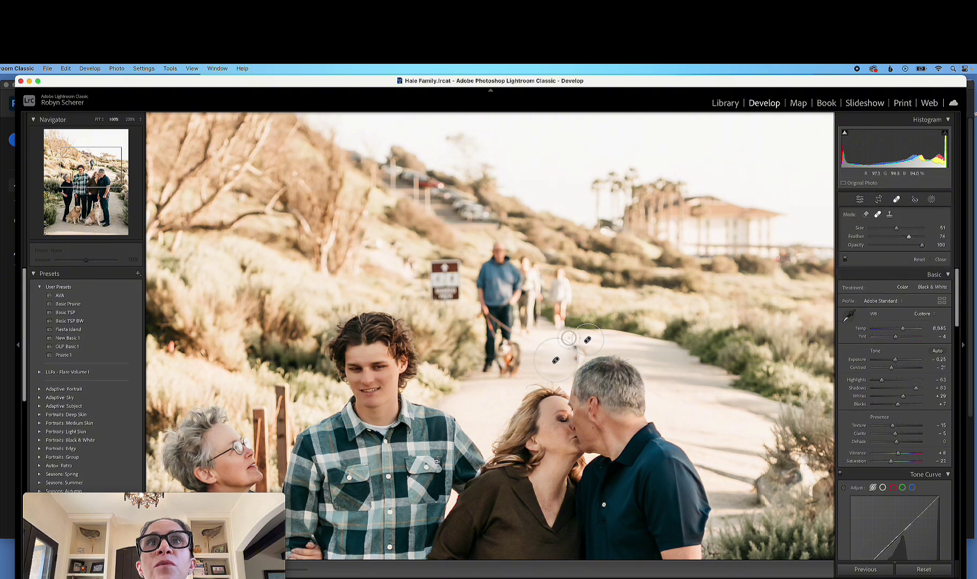
left_click(576, 350)
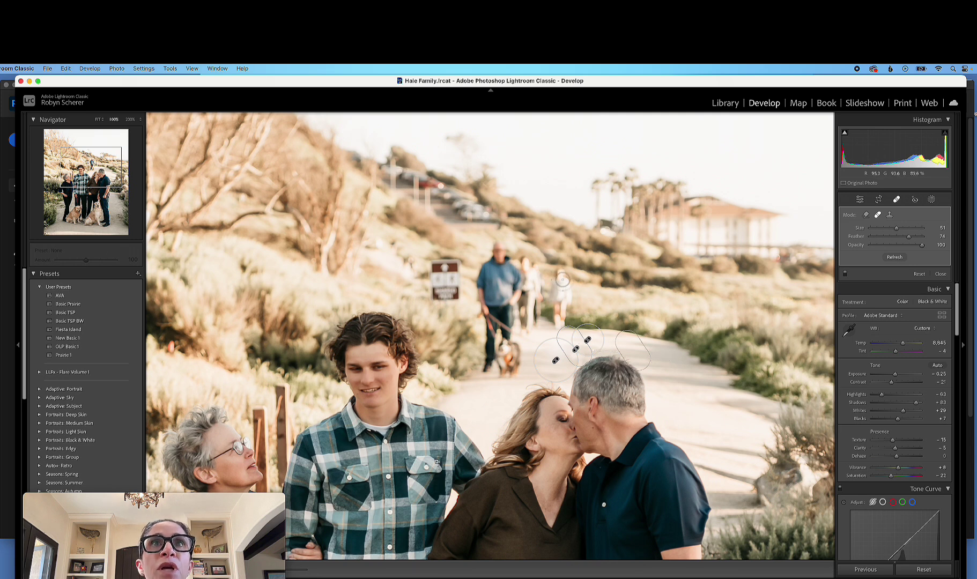
Step: Paint out the background walker in white with a size 76 stroke, sourced from the adjacent brush and path, and switch it to Clone
scroll(561, 276, "up", 5)
left_click_drag(560, 276, 560, 333)
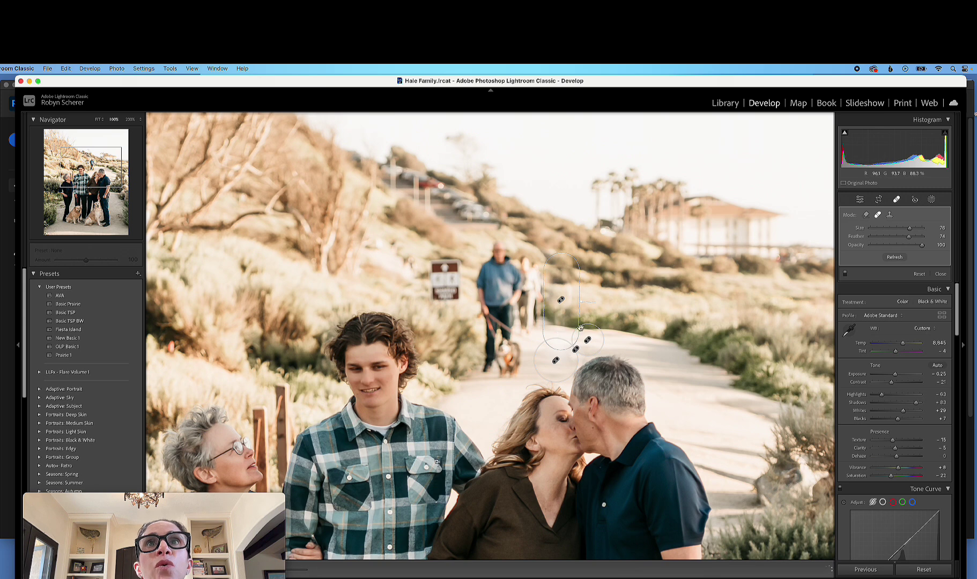
left_click_drag(599, 304, 597, 305)
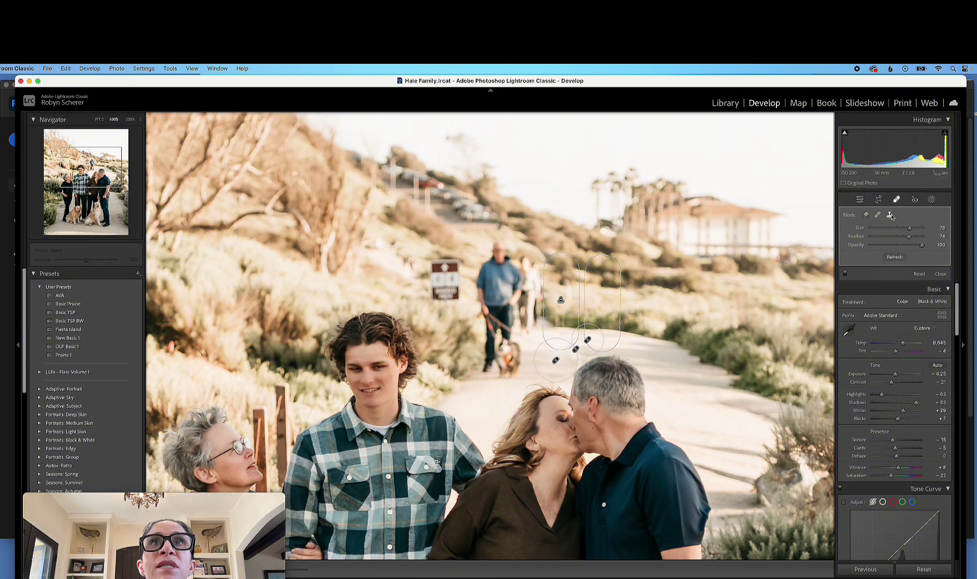
left_click(890, 215)
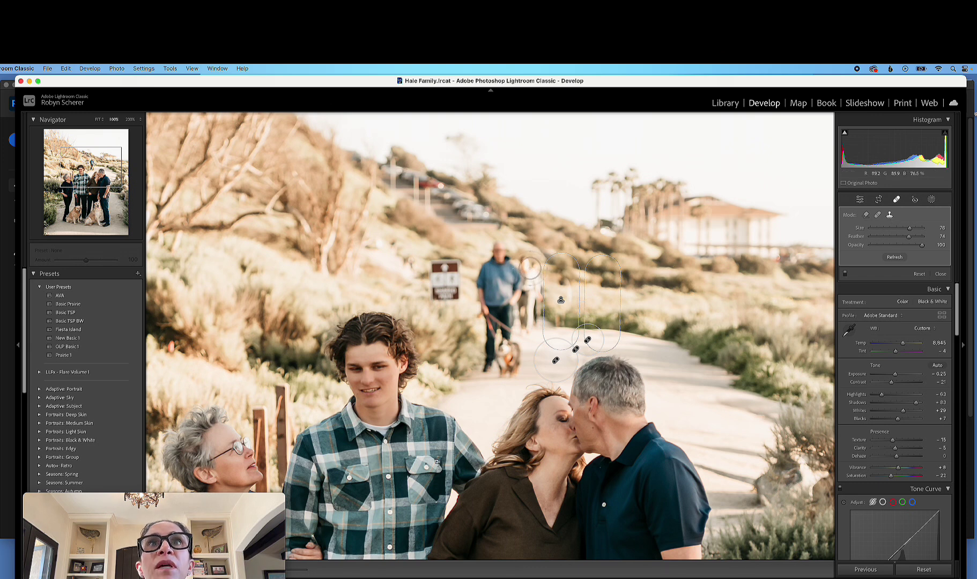
Step: Clone nearby hillside and path over the walker beside the man in blue, then patch the adjacent bushes with size 77 spots
left_click(530, 268)
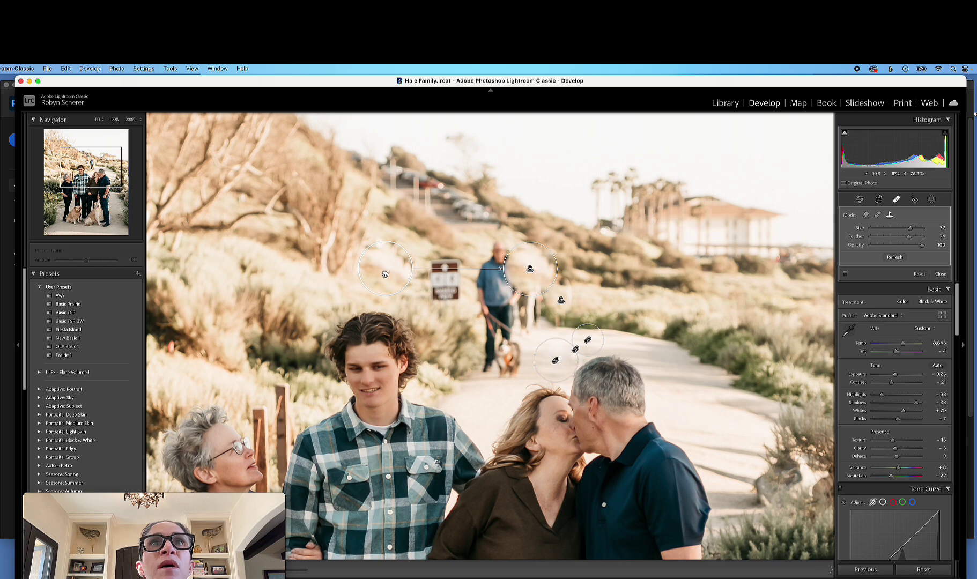
mouse_move(400, 274)
left_mouse_down()
mouse_move(579, 277)
mouse_move(638, 290)
left_mouse_up()
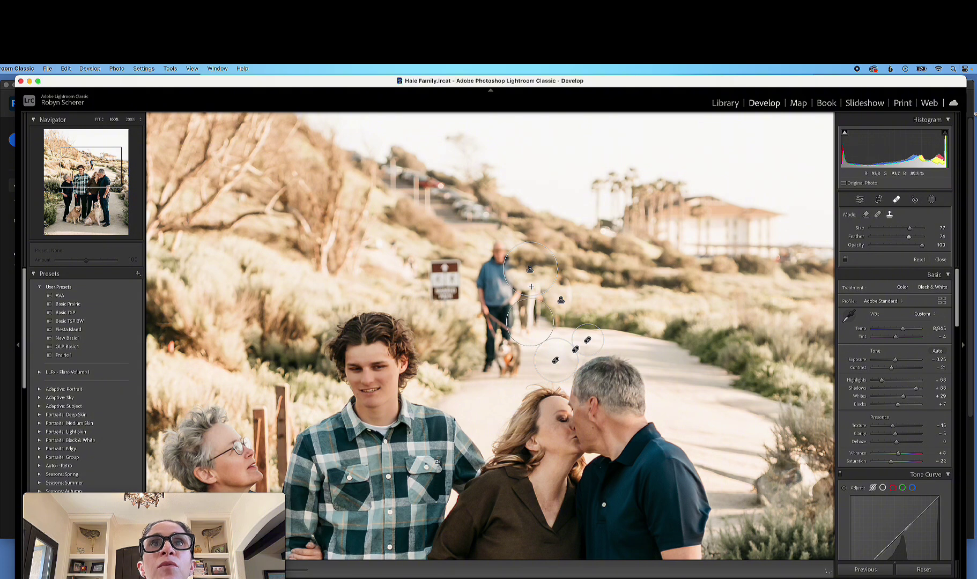
left_click(530, 307)
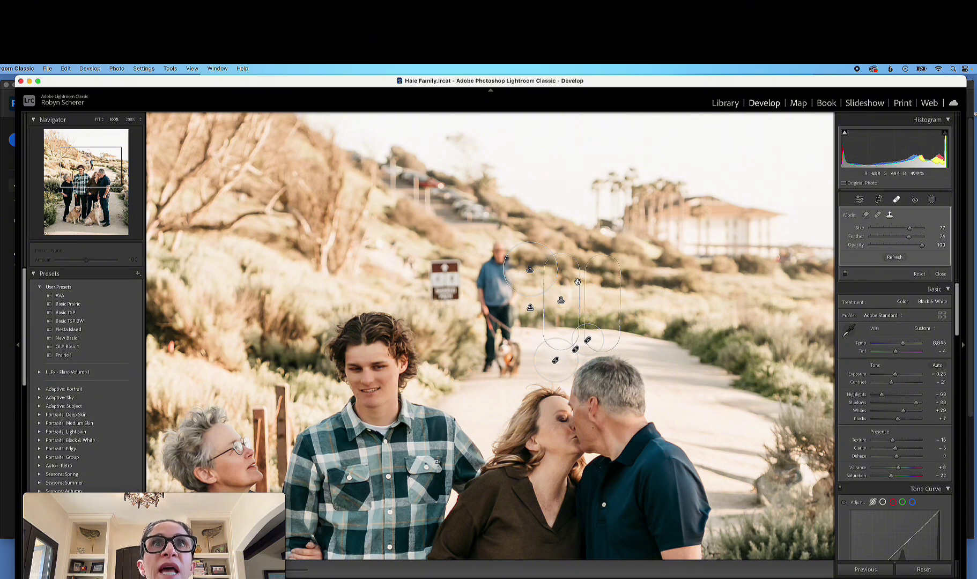
left_click(579, 285)
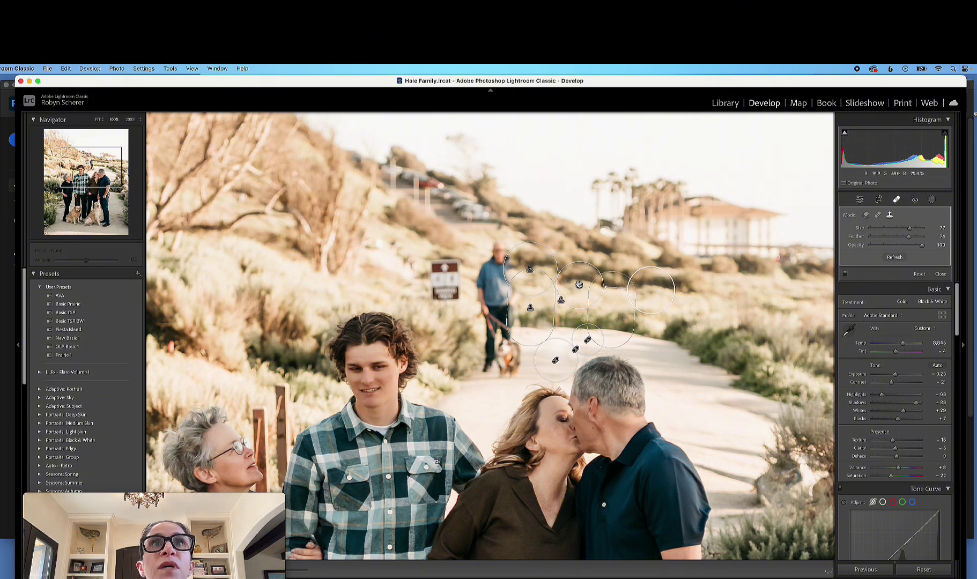
left_click(497, 257)
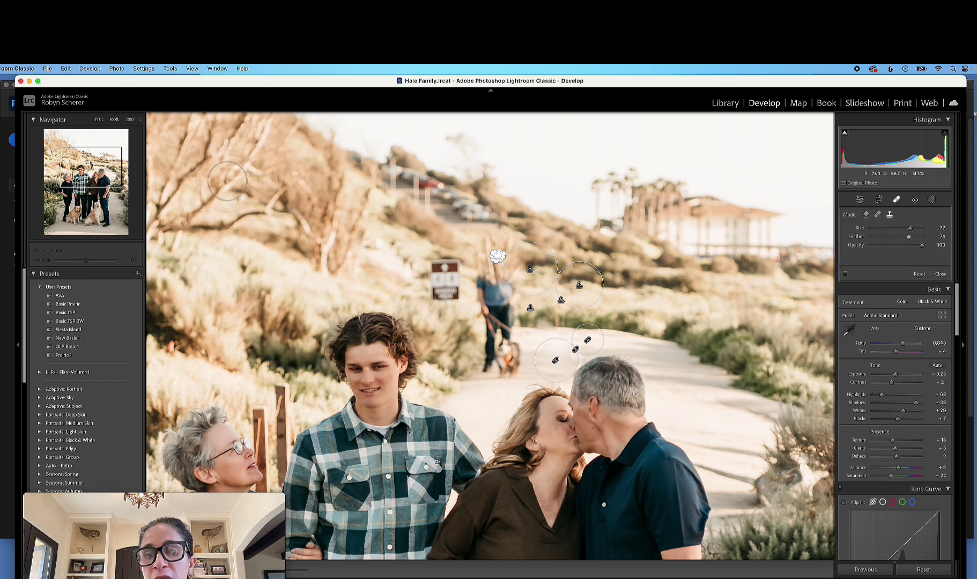
left_click(499, 256)
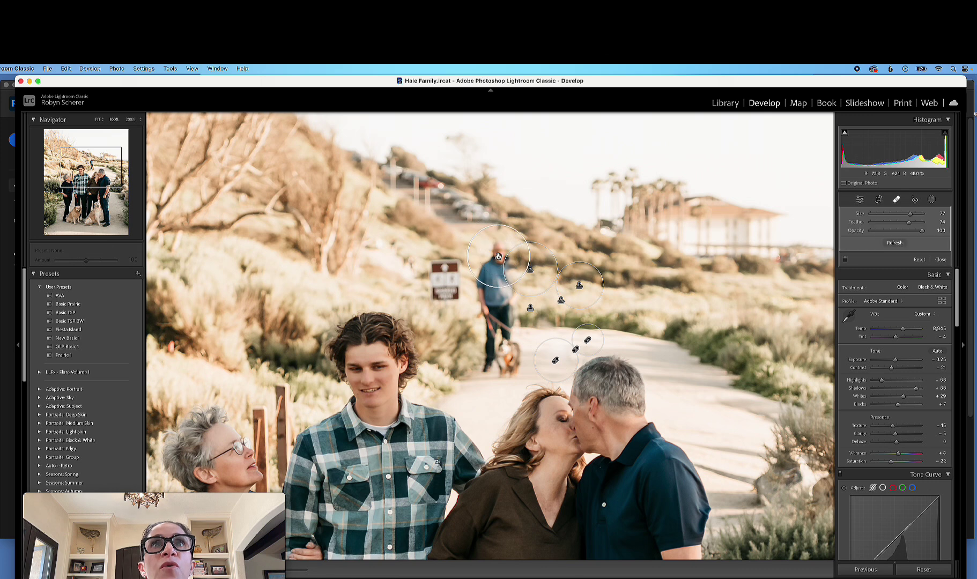
key("Delete")
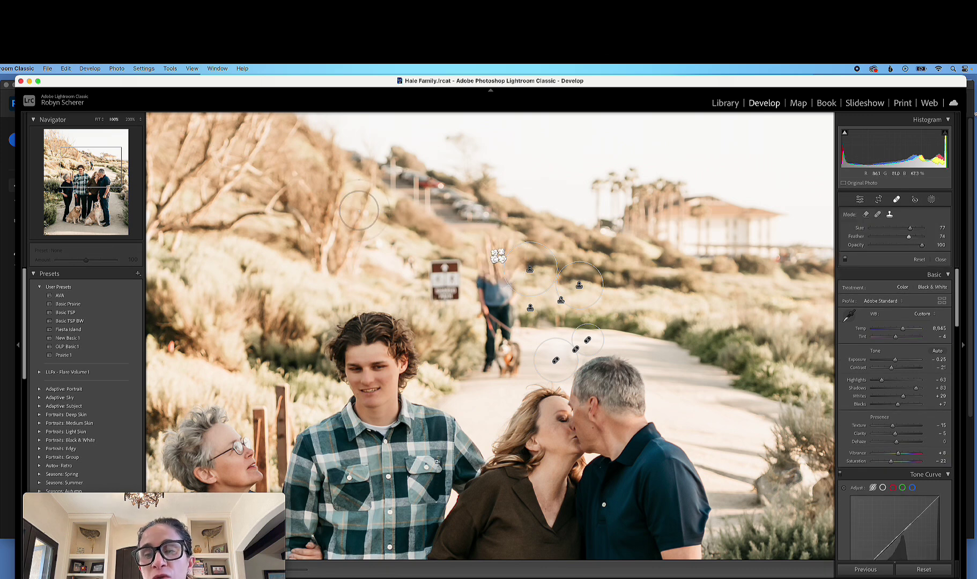
Step: Clone the bushes beyond the path over the head of the man in blue with a size 77 spot at feather 100
scroll(469, 241, "down", 3)
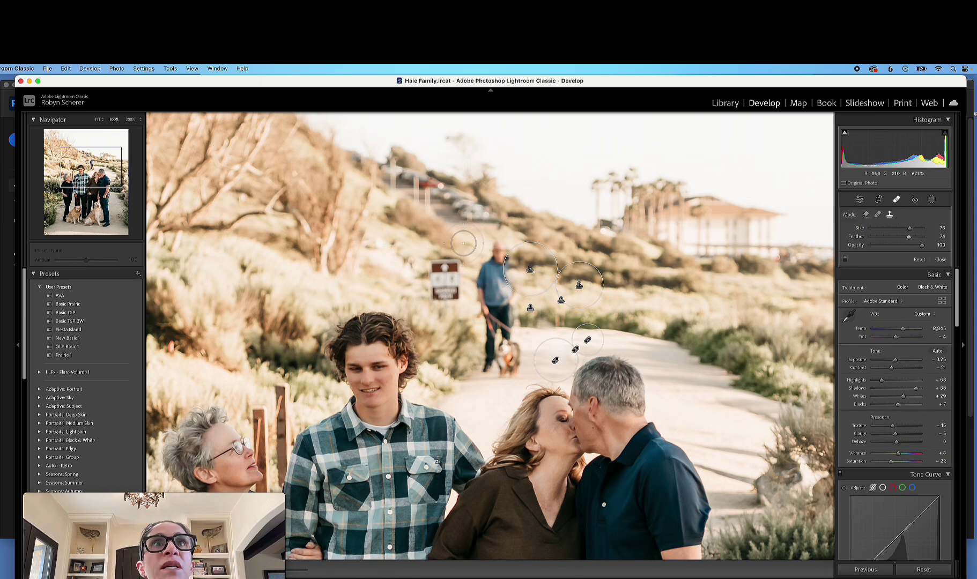
left_click(469, 241)
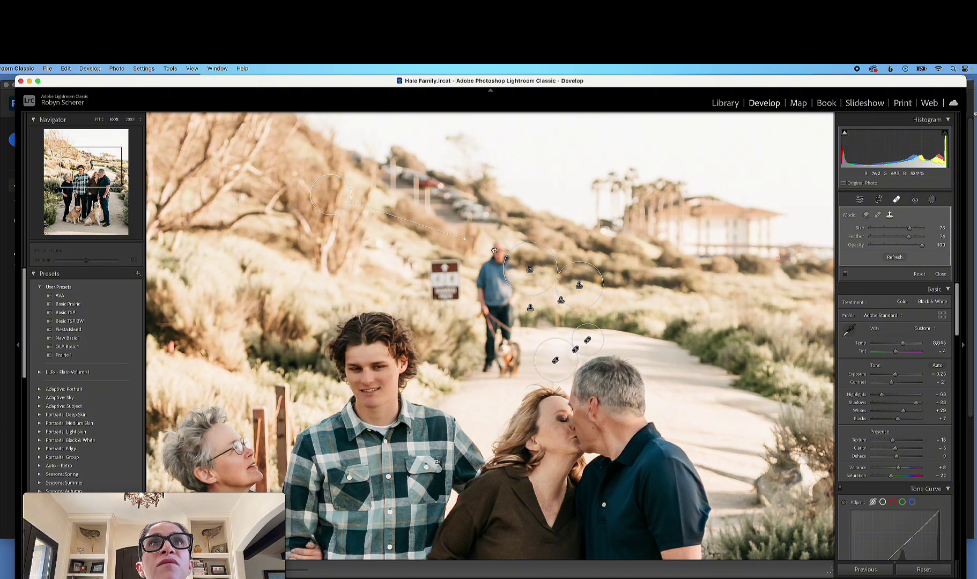
mouse_move(347, 204)
left_mouse_down()
mouse_move(499, 257)
mouse_move(637, 286)
mouse_move(630, 306)
mouse_move(663, 294)
left_mouse_up()
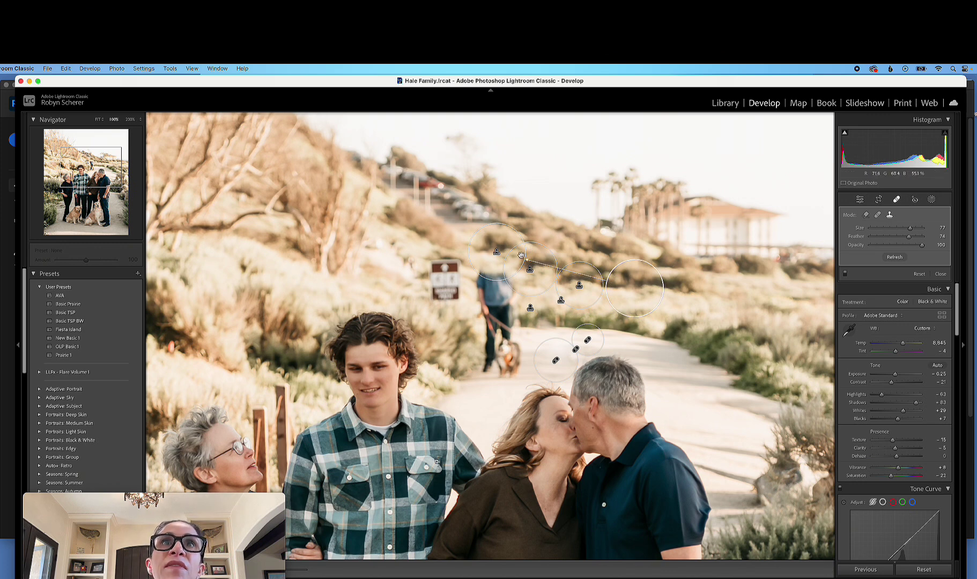
left_click(923, 236)
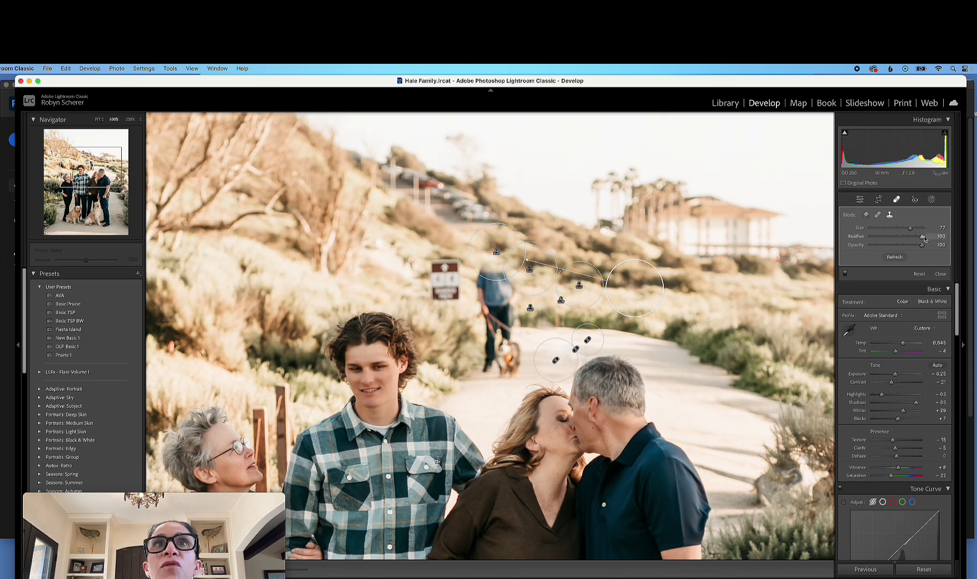
Step: Preview the retouching without the spot overlays, then heal over the brown dog on the path with a size 78 spot
left_click(898, 200)
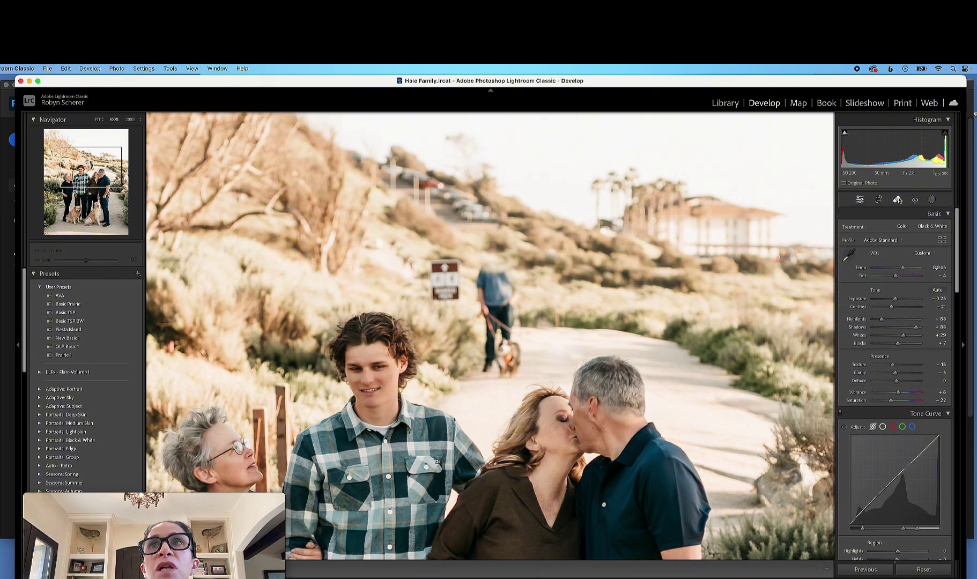
left_click(898, 199)
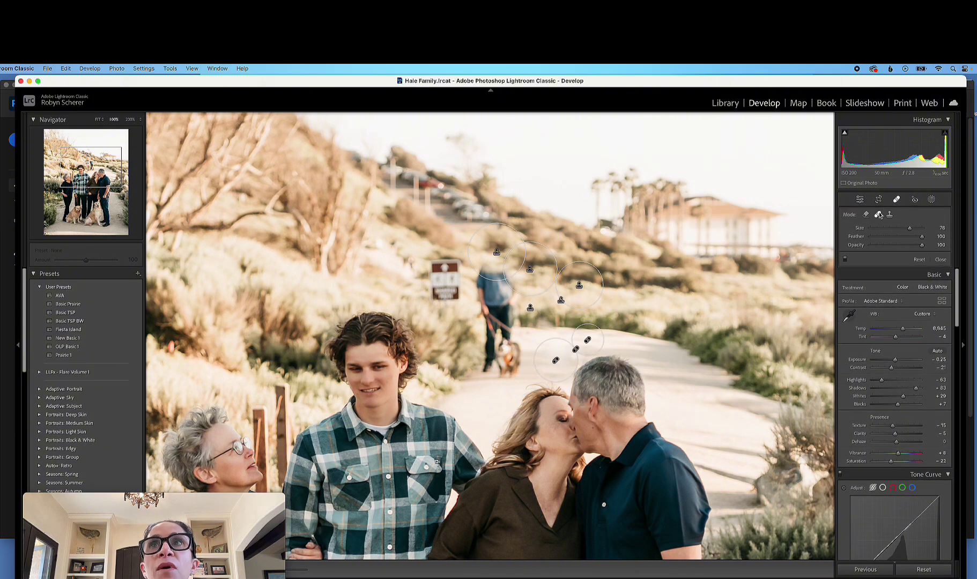
left_click(500, 358)
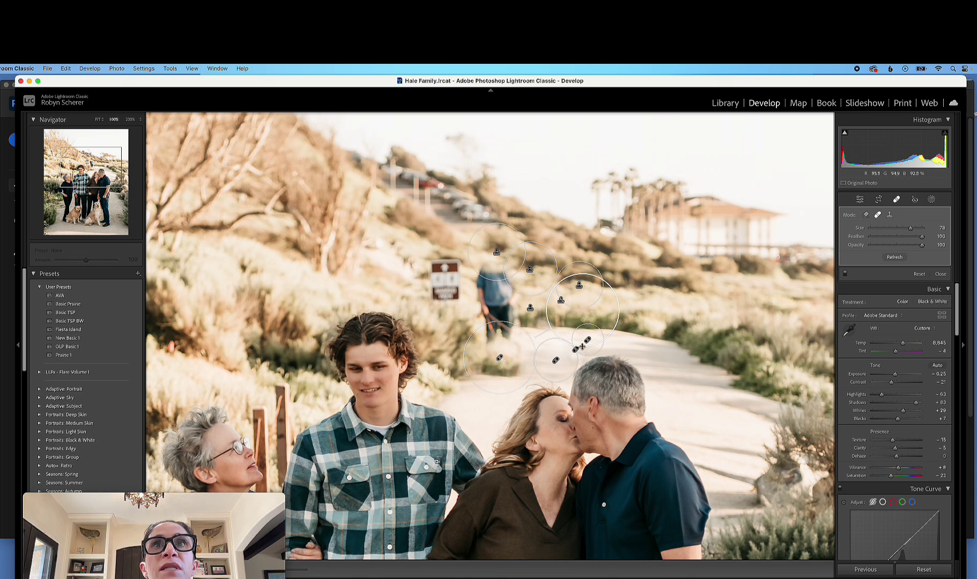
Step: Source the dog's heal spot from the path edge nearby, then heal over the walker's legs with a size 78 spot
mouse_move(584, 342)
left_mouse_down()
mouse_move(694, 346)
mouse_move(590, 375)
mouse_move(478, 375)
left_mouse_up()
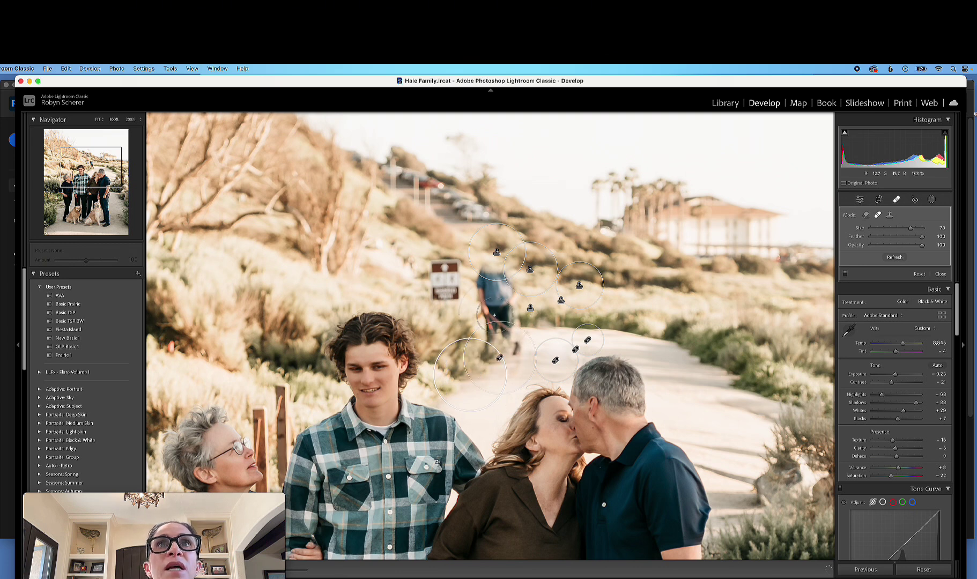
left_click(495, 316)
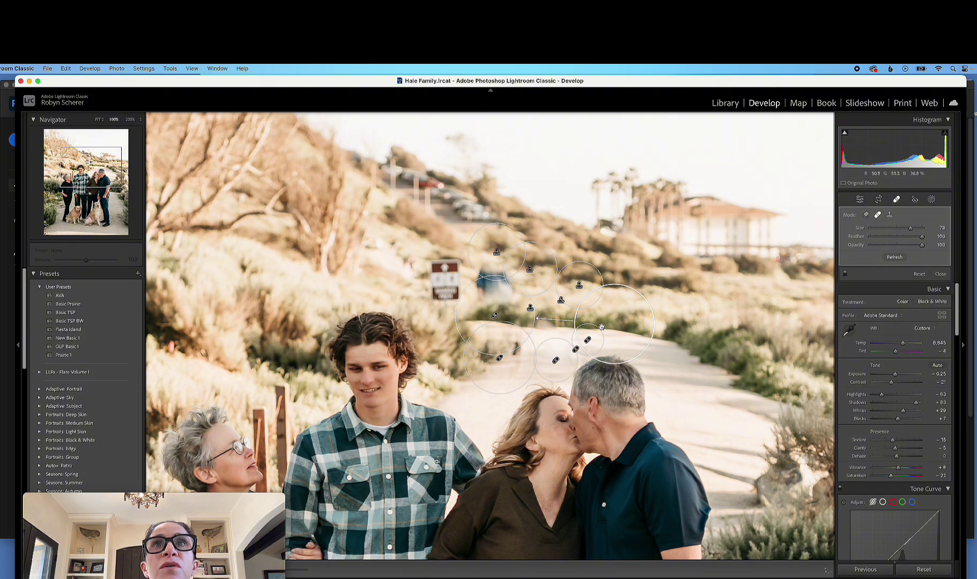
left_click_drag(602, 326, 446, 277)
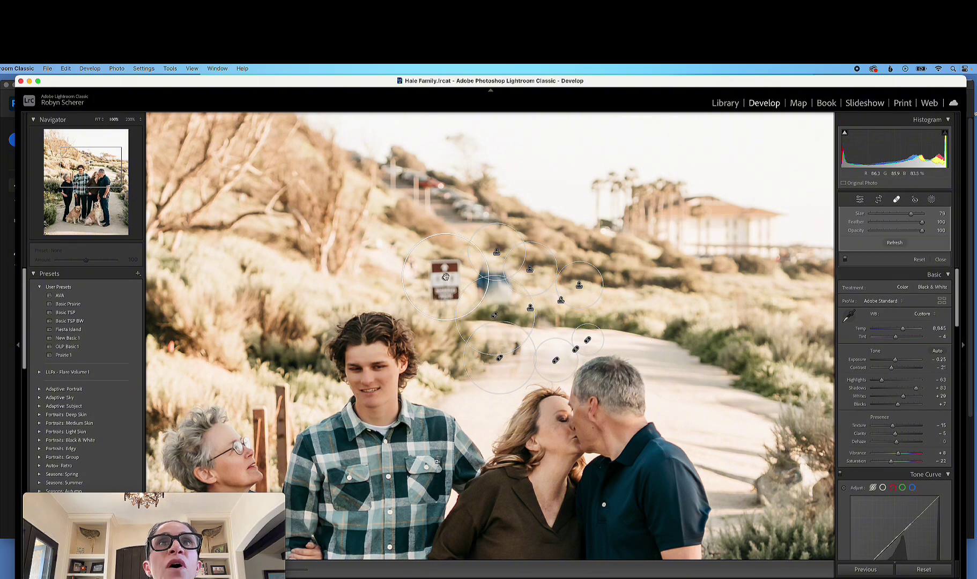
Step: Heal over the trail sign beside the walker with a size 79 spot, sourced from the bushes across the path
left_click(446, 277)
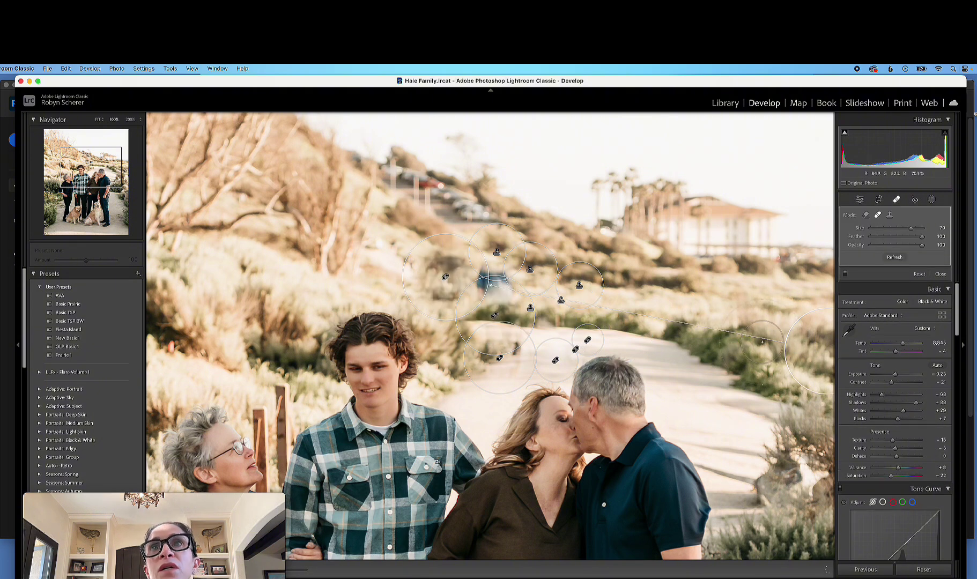
mouse_move(804, 355)
left_mouse_down()
mouse_move(719, 308)
mouse_move(703, 311)
left_mouse_up()
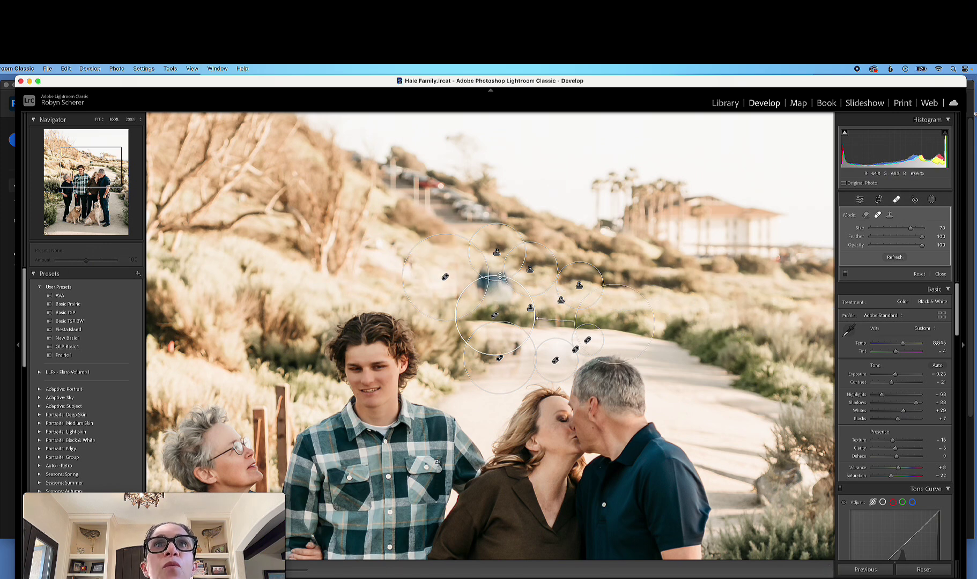
Step: Enlarge the heal spot over the walker's legs to size 79, source it from the path's far edge, and check the result
left_click(495, 316)
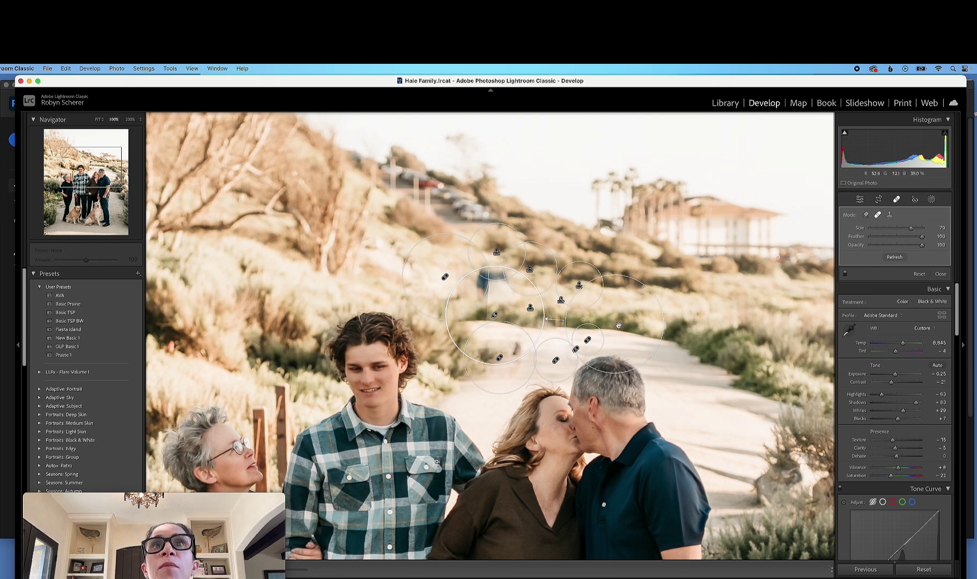
mouse_move(620, 326)
left_mouse_down()
mouse_move(662, 320)
mouse_move(681, 338)
left_mouse_up()
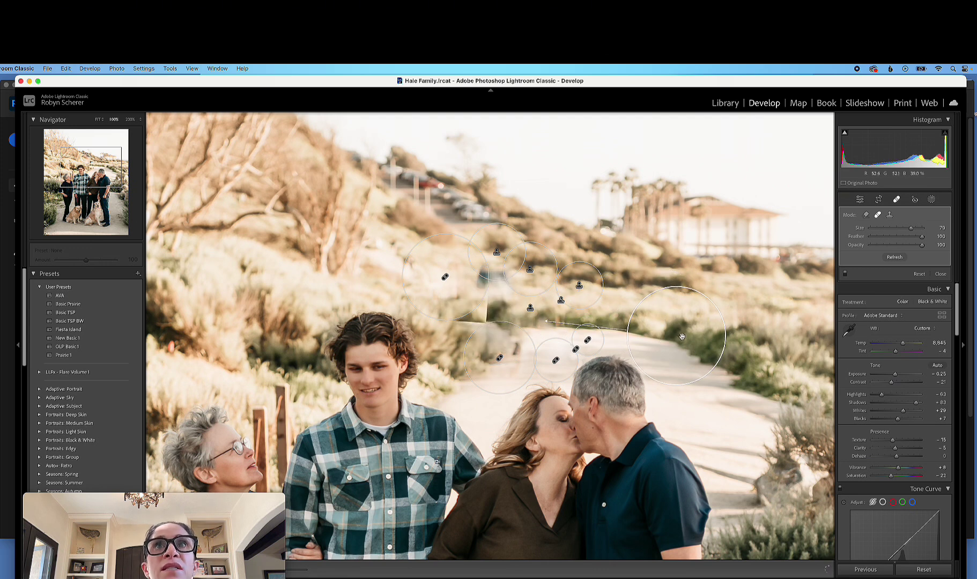
left_click(940, 275)
left_click(561, 325)
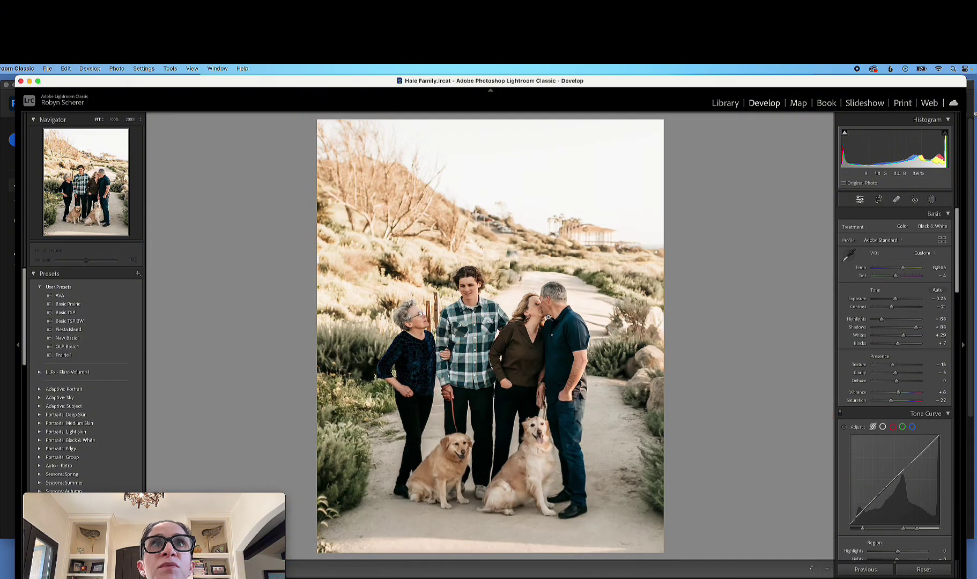
left_click(511, 283)
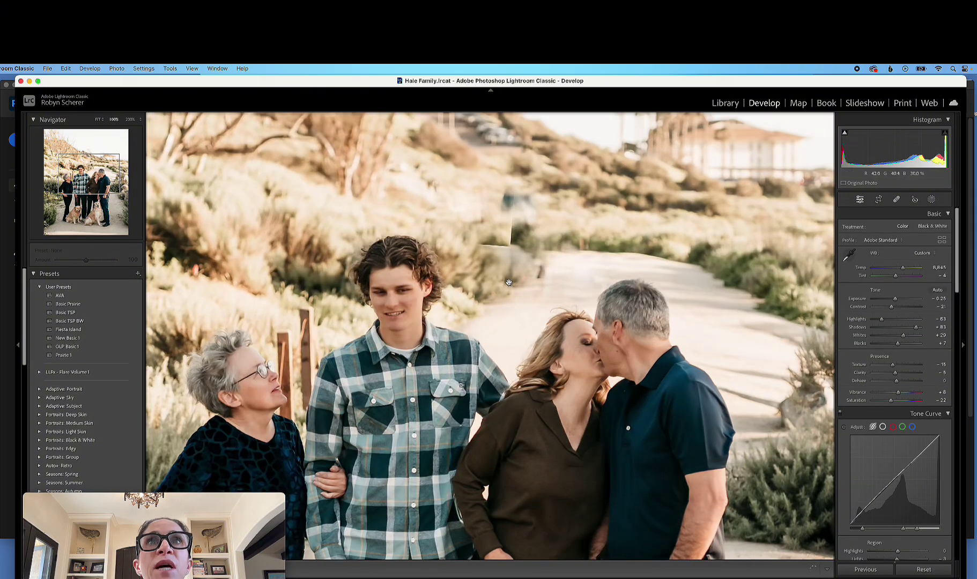
Step: Delete the heal spots over the dog and the walker's legs, then heal his upper body with a size 79 spot sourced from the hillside
left_click(897, 199)
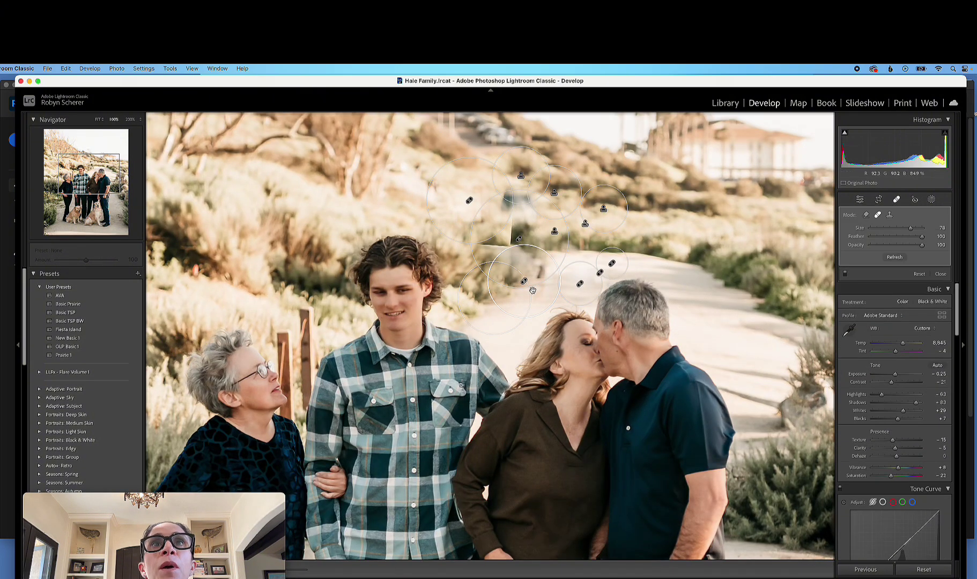
left_click_drag(502, 299, 527, 260)
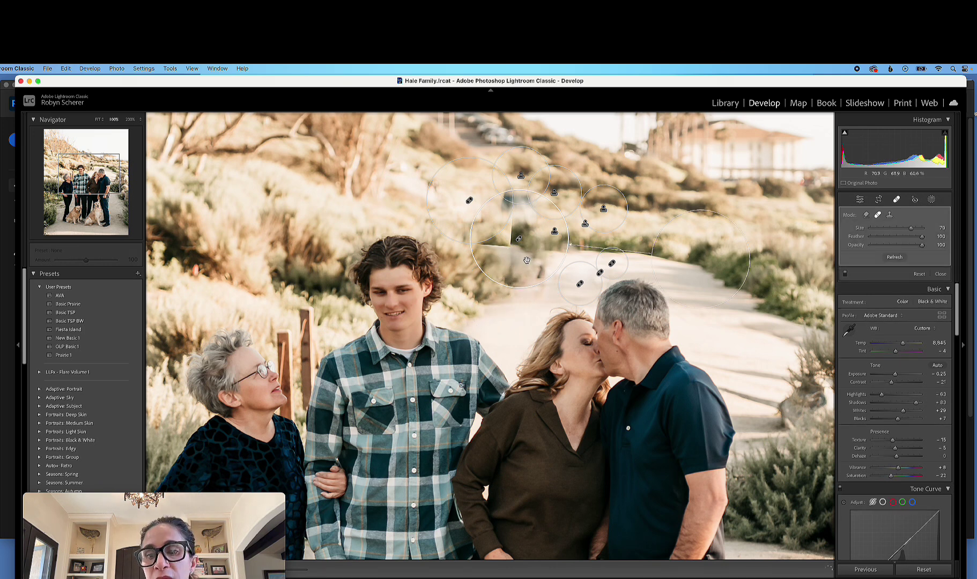
left_click(516, 209)
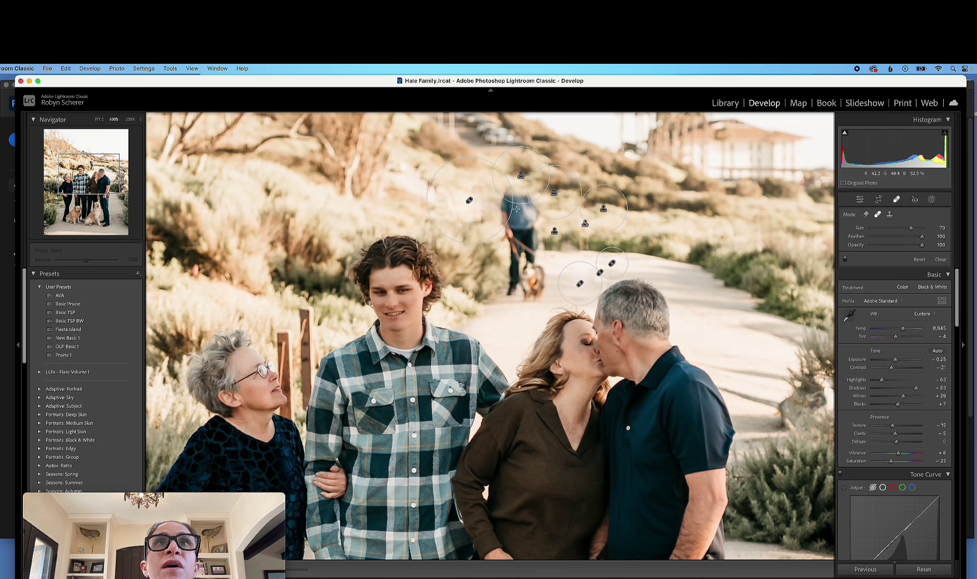
left_click_drag(438, 310, 430, 203)
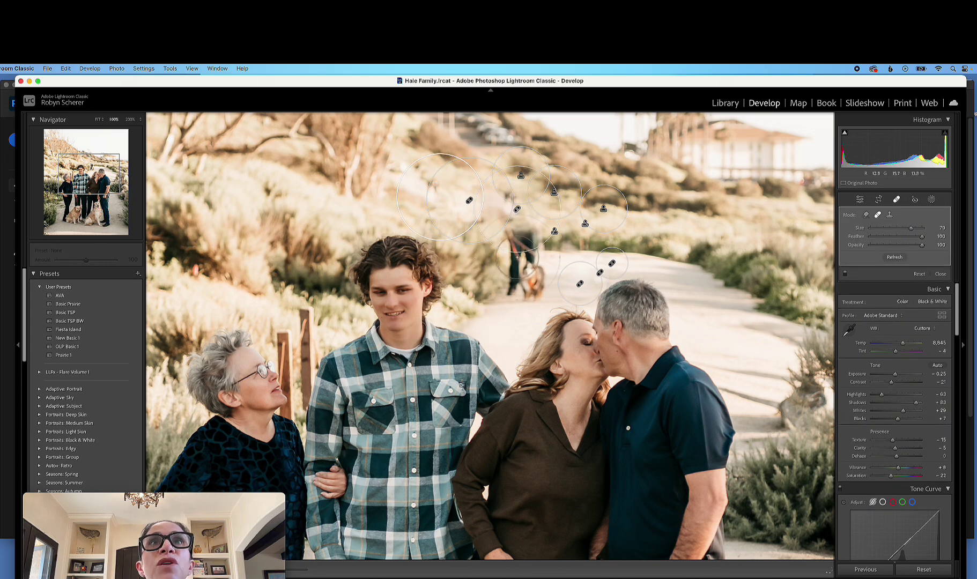
Step: Heal over the walker's legs with a size 79 spot, sourced from the adjacent hillside brush
left_click(523, 256)
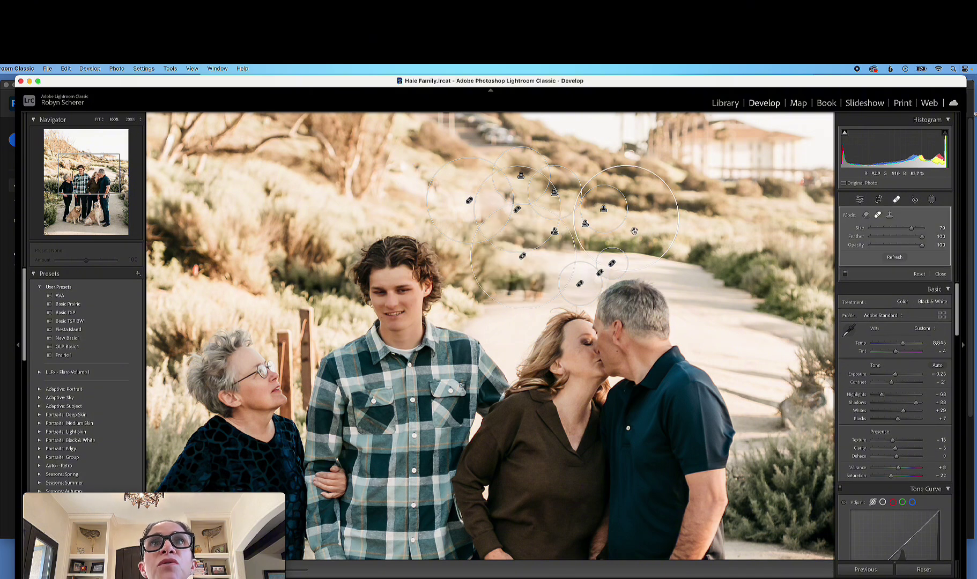
left_click_drag(635, 231, 469, 205)
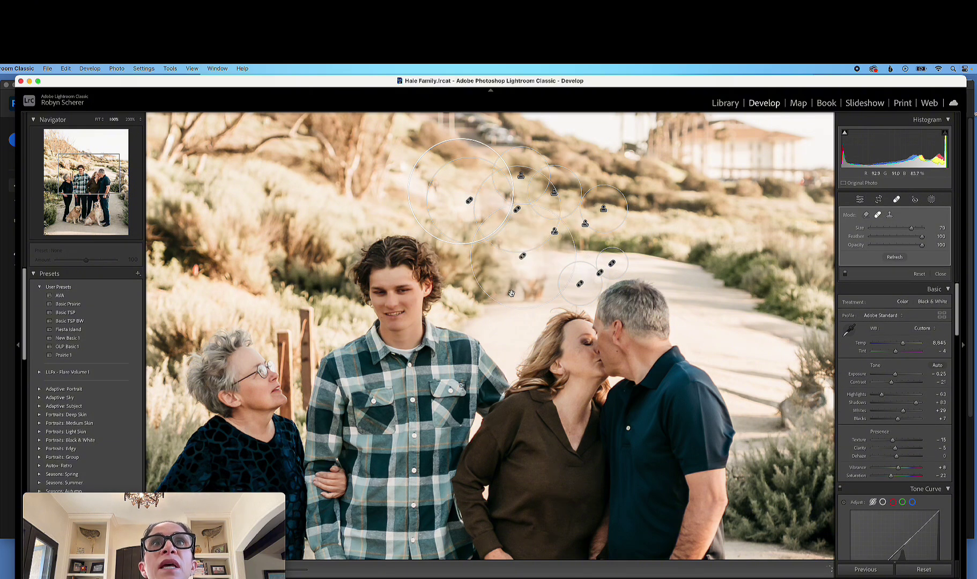
key("Escape")
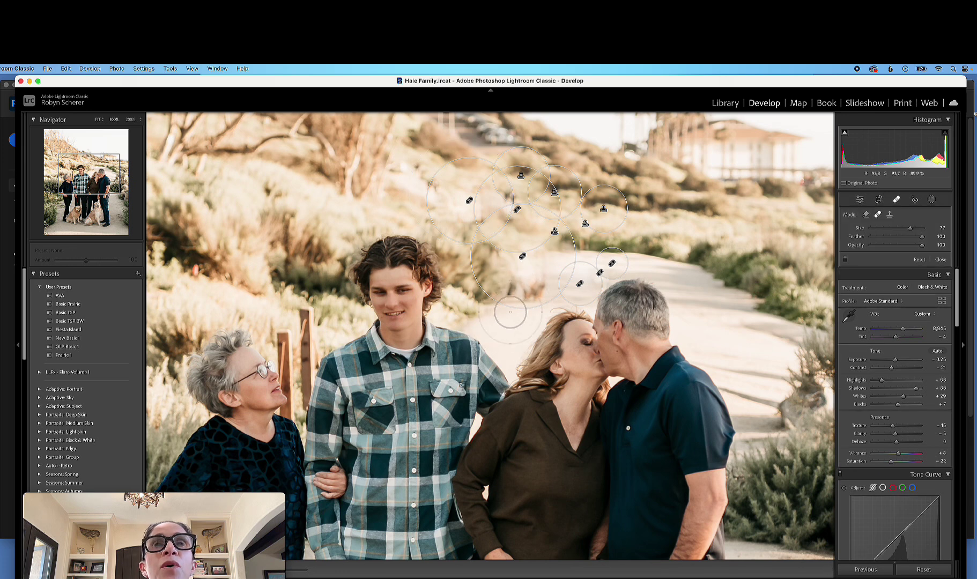
Step: Try to heal the remaining traces of the dog on the path with a size 77 spot
scroll(510, 311, "down", 1)
left_click(520, 282)
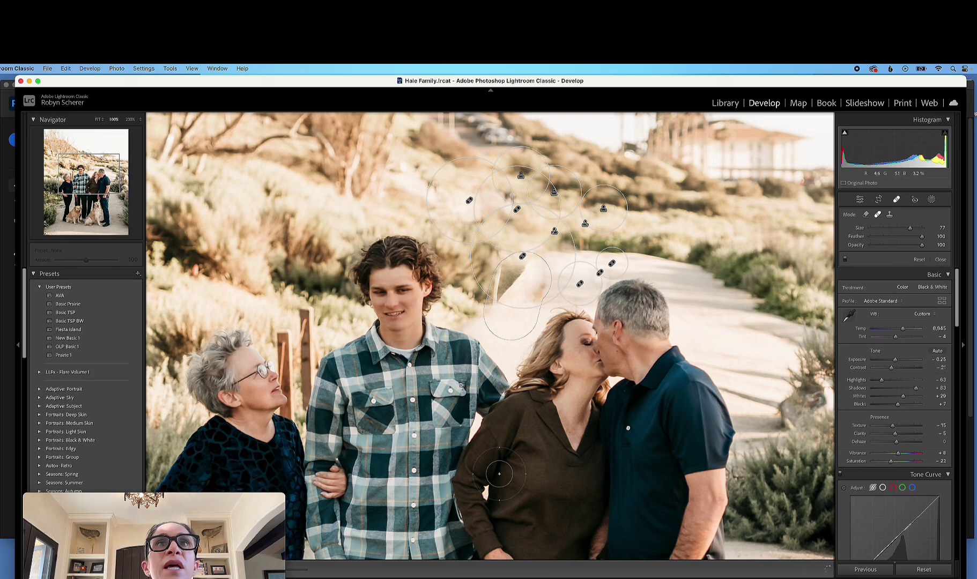
key("Escape")
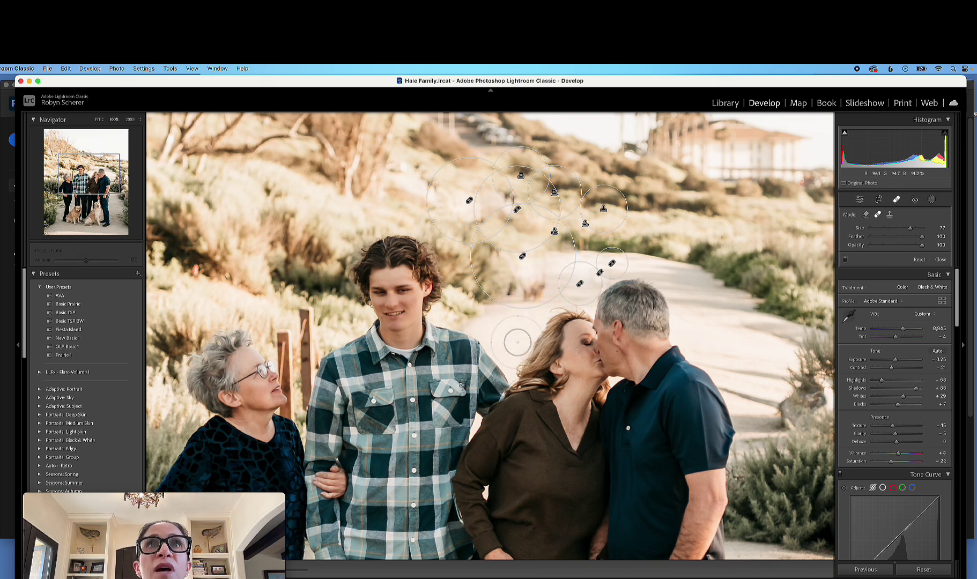
Step: Heal the dog's remaining traces with a size 77 spot and an overlapping size 77 stroke sourced from the path near the far bushes
left_click(516, 294)
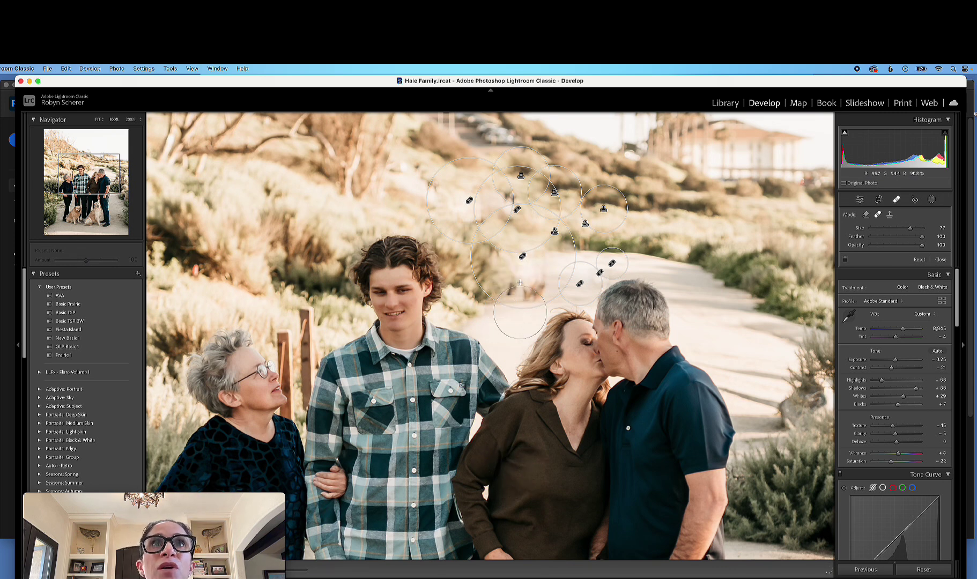
key("Escape")
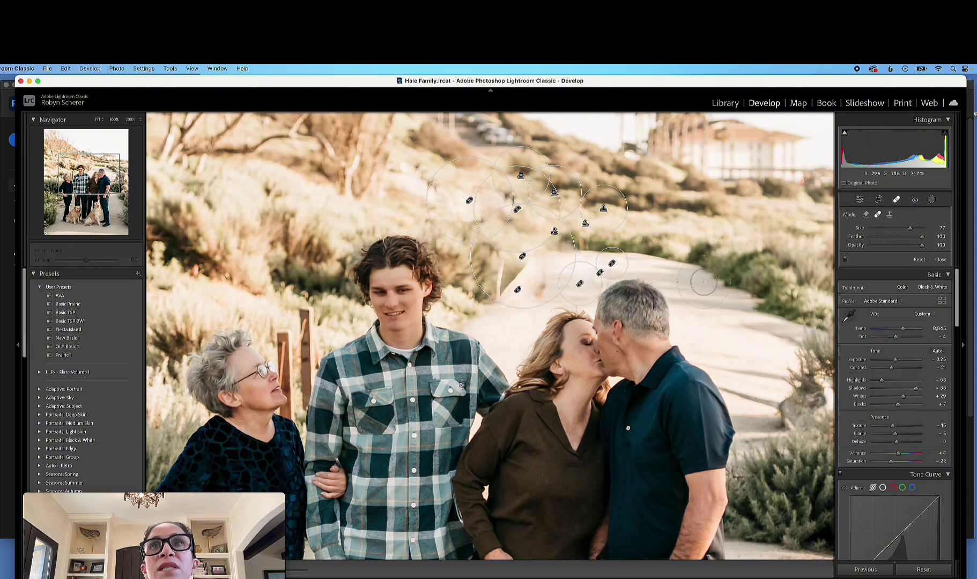
left_click_drag(704, 282, 710, 315)
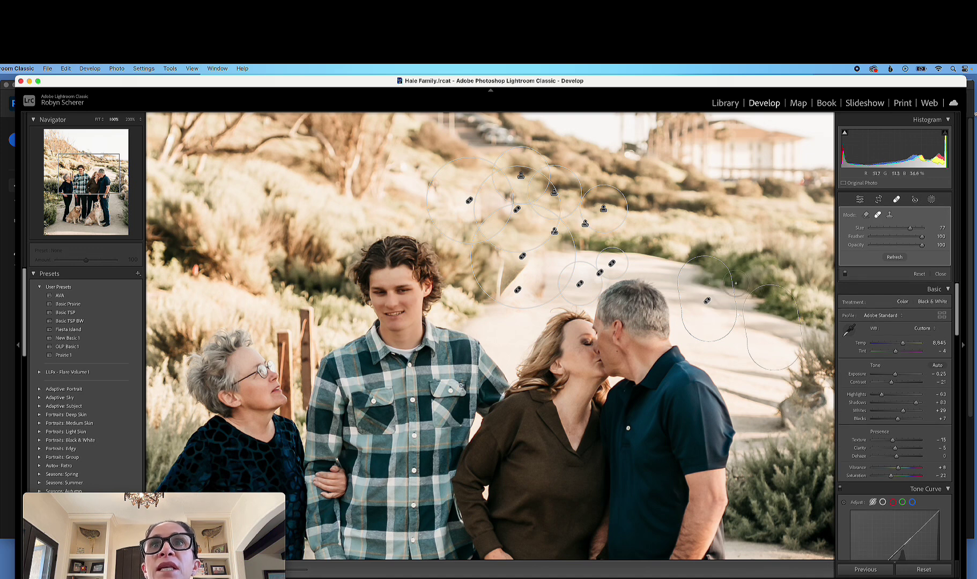
left_click_drag(706, 299, 524, 283)
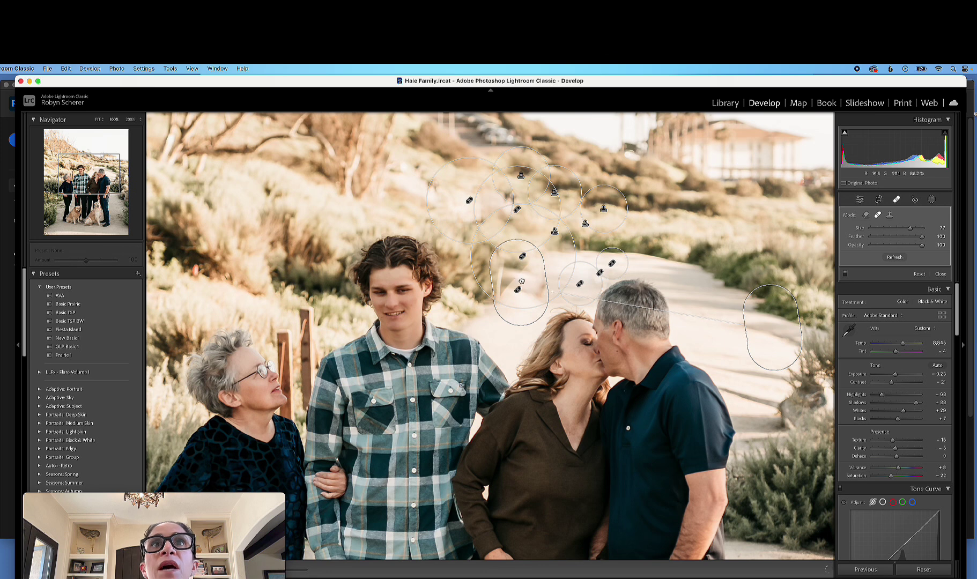
mouse_move(746, 333)
left_mouse_down()
mouse_move(757, 333)
mouse_move(675, 281)
left_mouse_up()
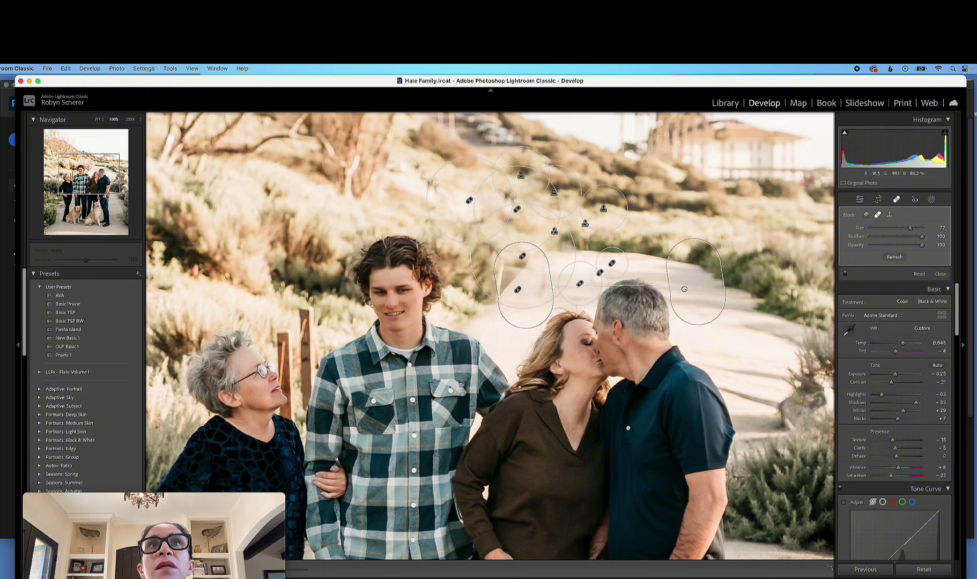
Step: Compare the whole photo before and after, then heal the brush at the path's far end with a size 76 spot sourced from adjacent bushes
left_click(523, 256)
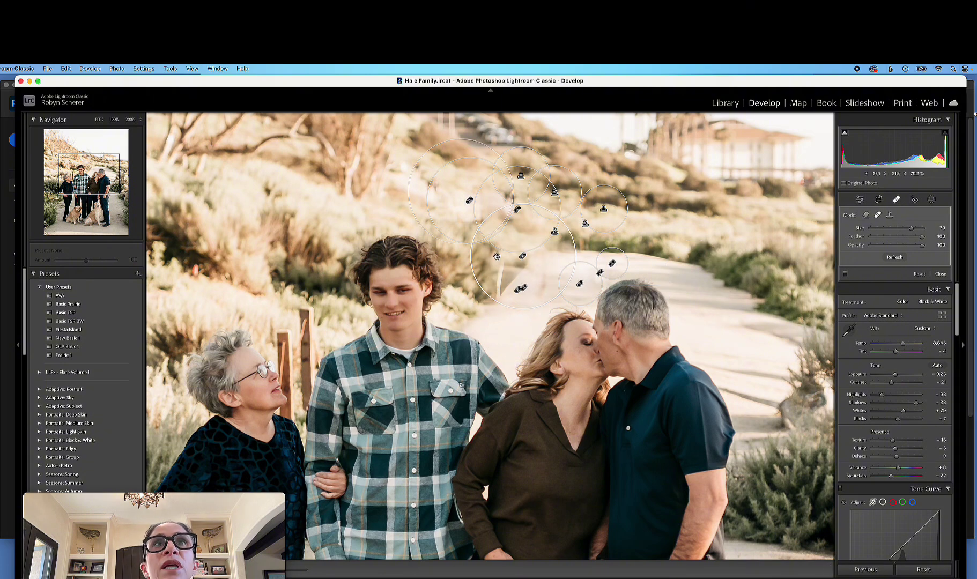
left_click(940, 274)
left_click(814, 284)
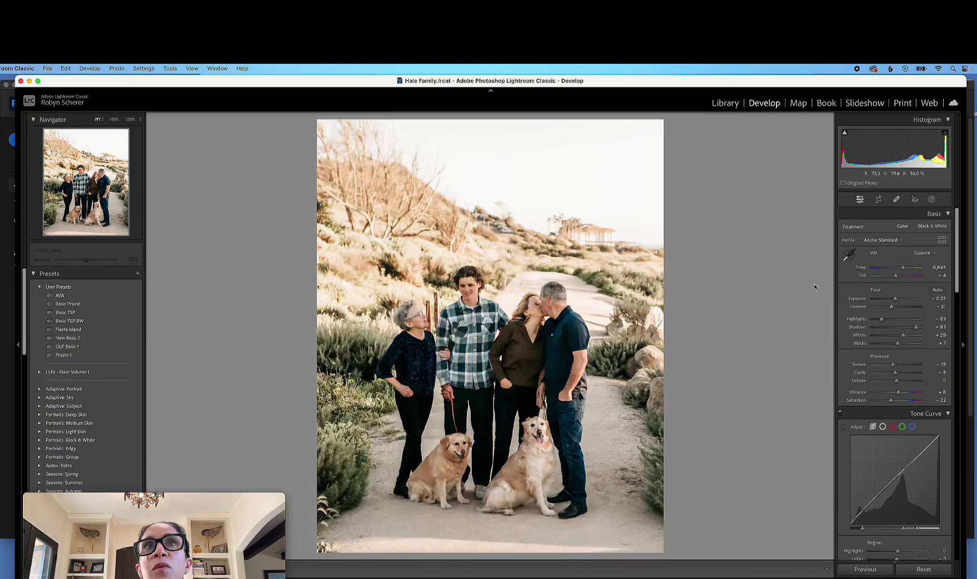
key("backslash")
key("backslash")
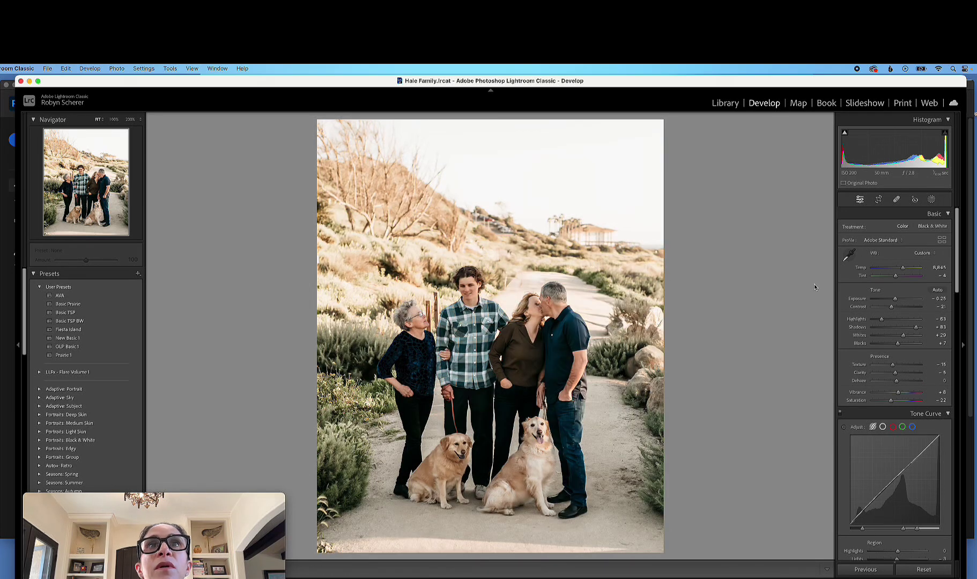
left_click(560, 280)
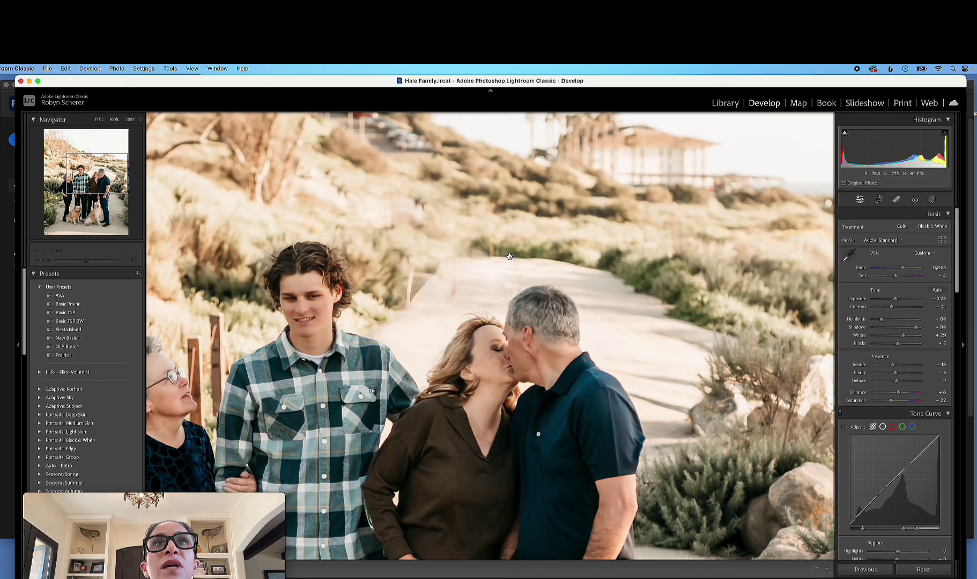
left_click(896, 199)
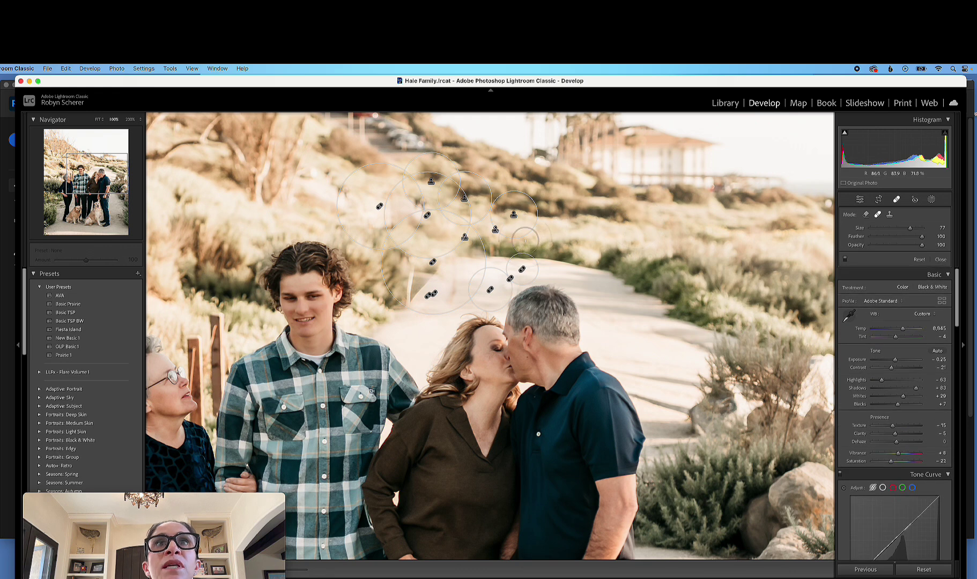
left_click_drag(514, 248, 515, 214)
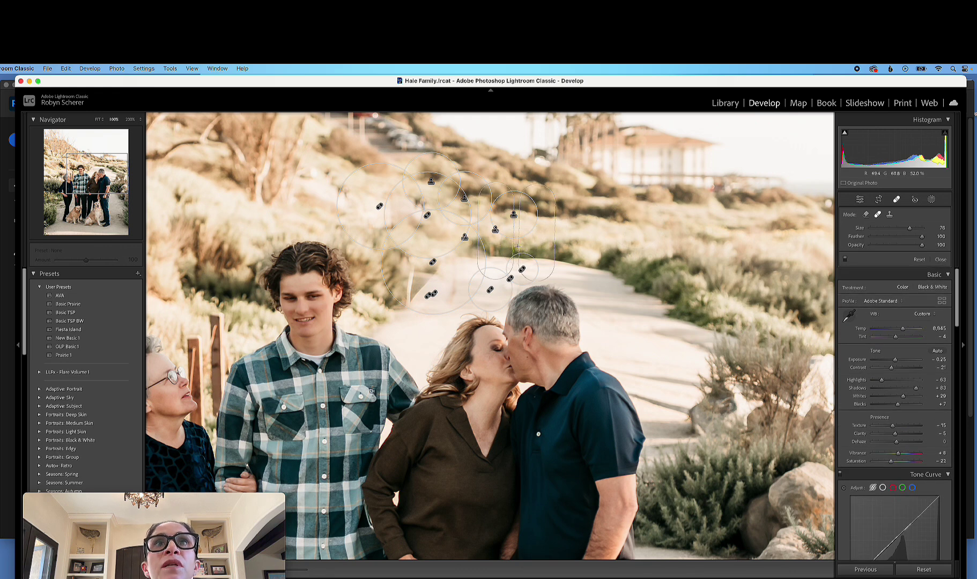
left_click(517, 246)
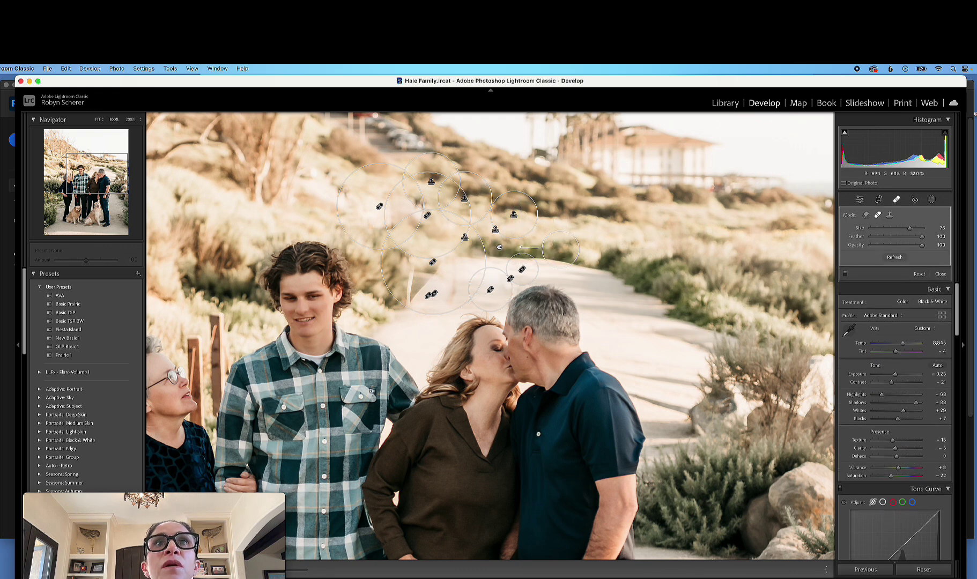
Step: Heal the pale line at the path's edge near the young man with a size 77 stroke, sourced from the path beside the kissing man's head
left_click(409, 320)
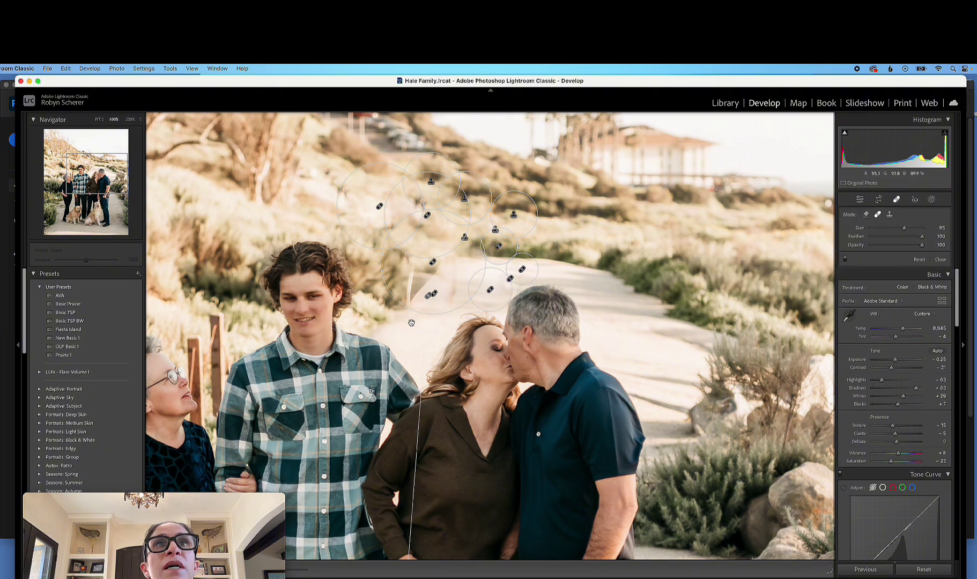
left_click_drag(411, 323, 427, 323)
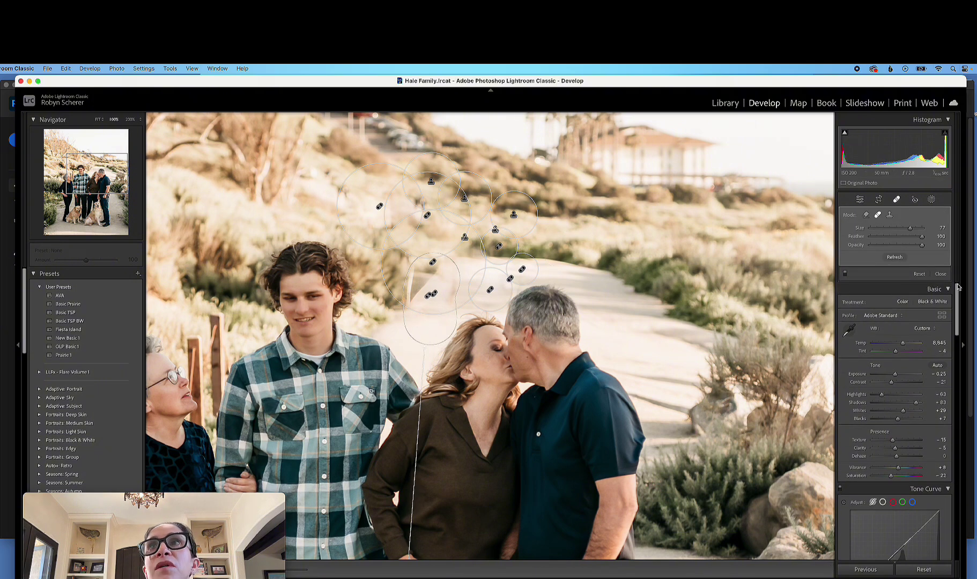
left_click(941, 274)
key("z")
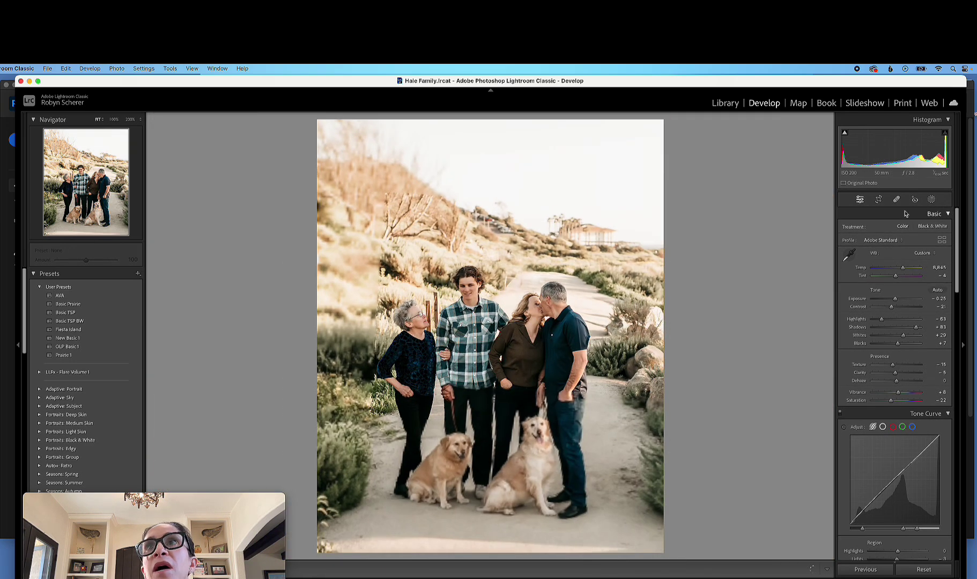
left_click_drag(510, 300, 498, 472)
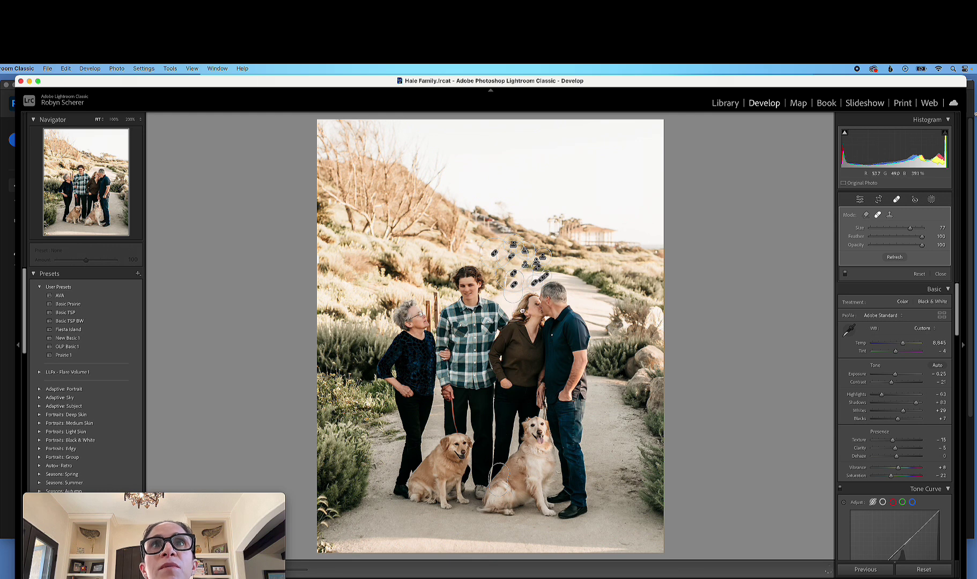
left_click(583, 288)
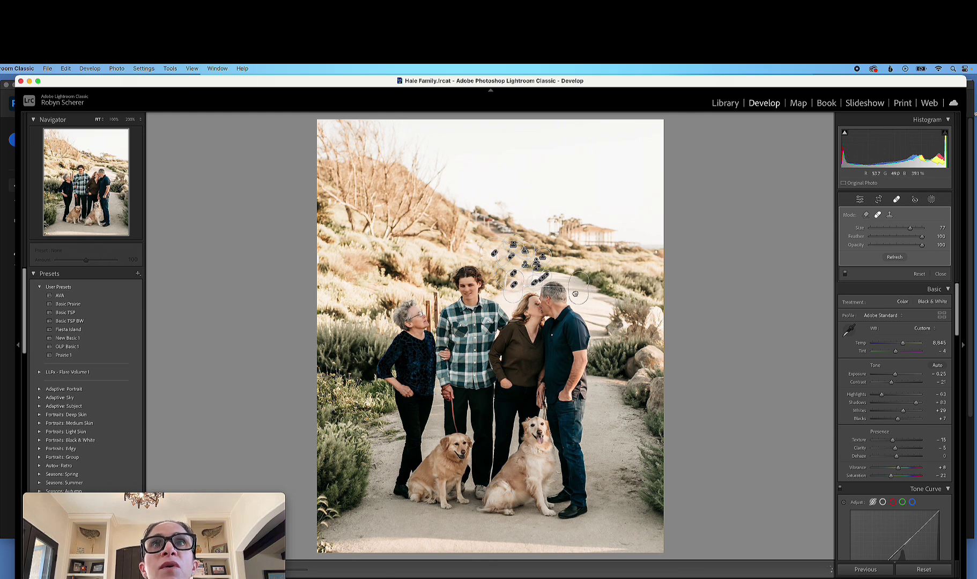
Step: Heal the pale line along the path's edge near the young man with a size 54 stroke, resampling until its source lies directly beside it
left_click(941, 274)
left_click(522, 285)
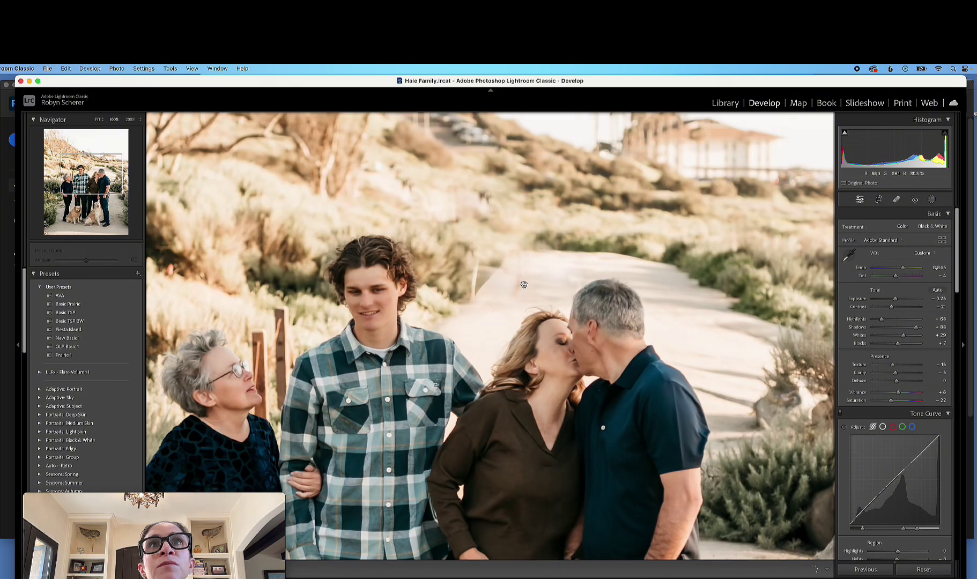
key("q")
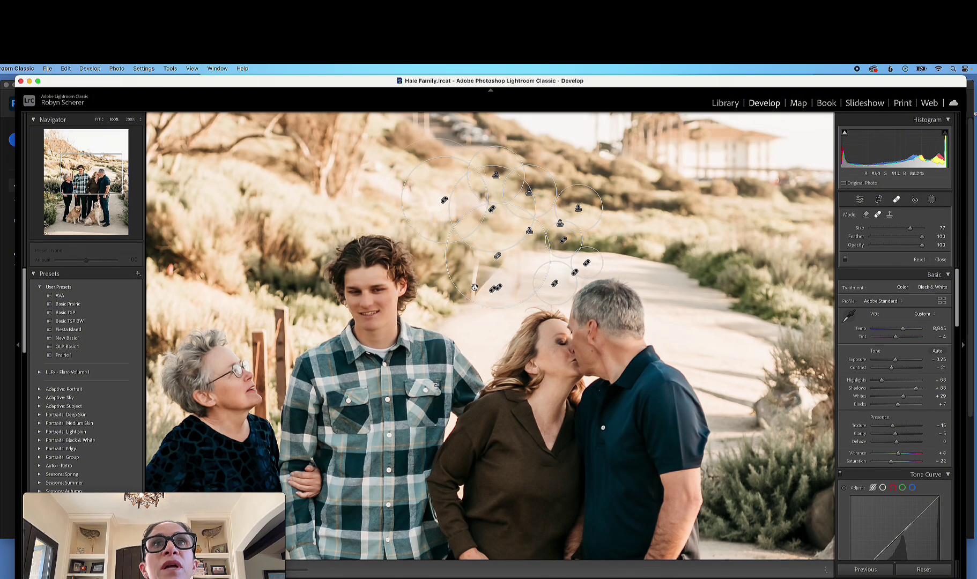
scroll(469, 319, "down", 1)
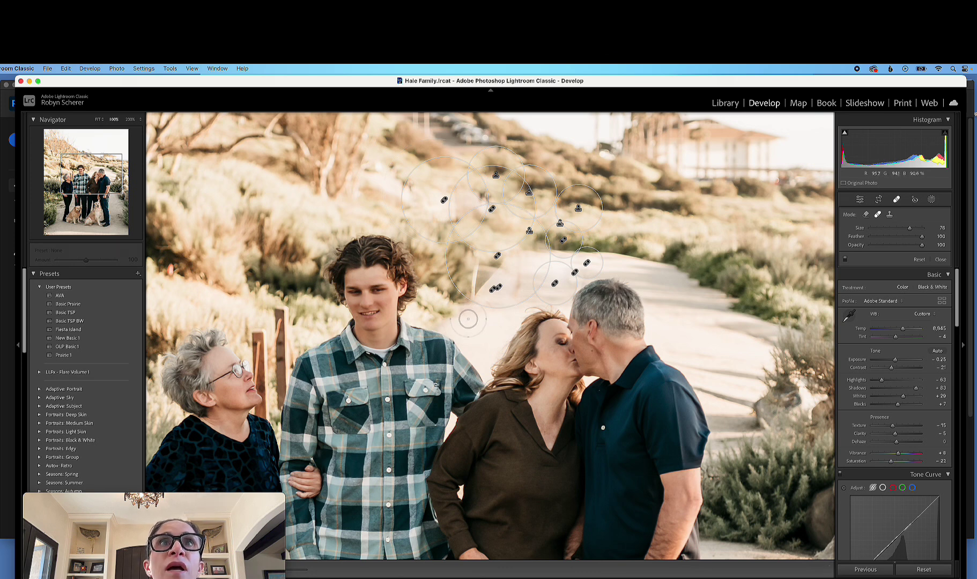
scroll(469, 319, "down", 20)
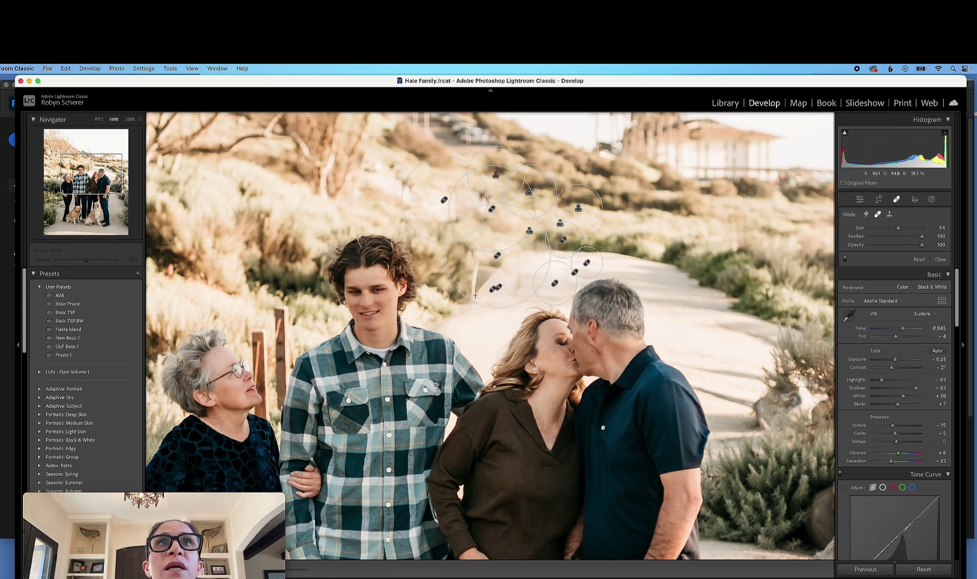
left_click_drag(475, 255, 476, 255)
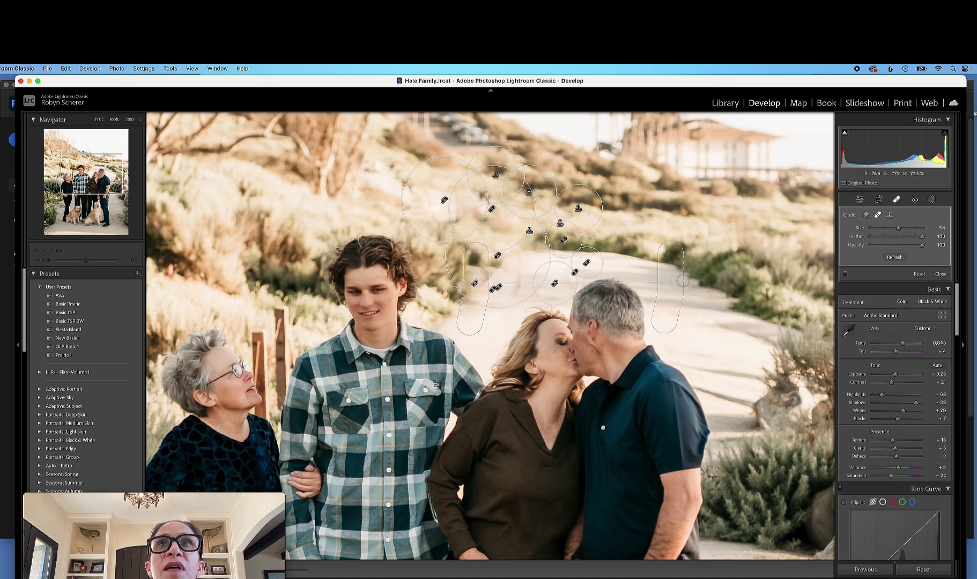
key("slash")
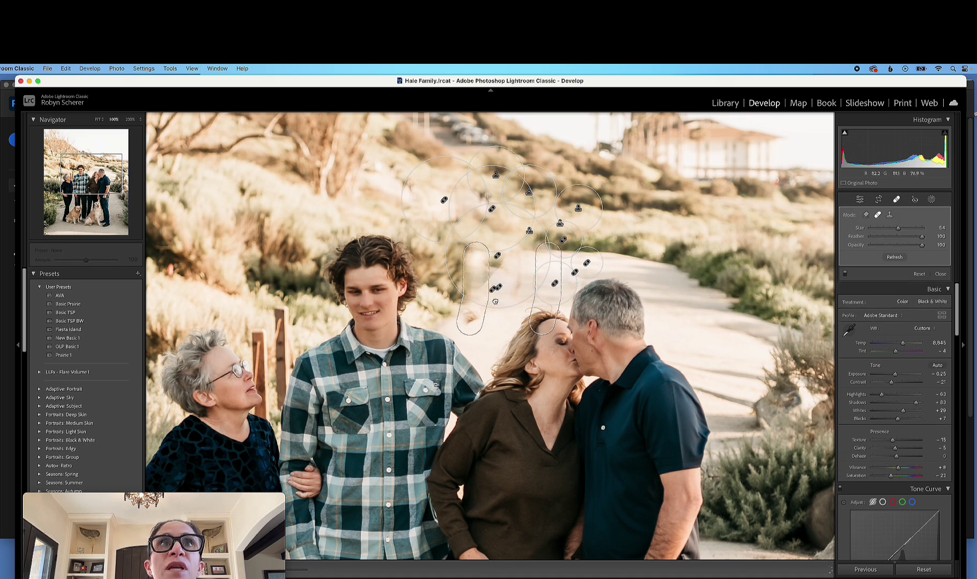
key("slash")
key("slash")
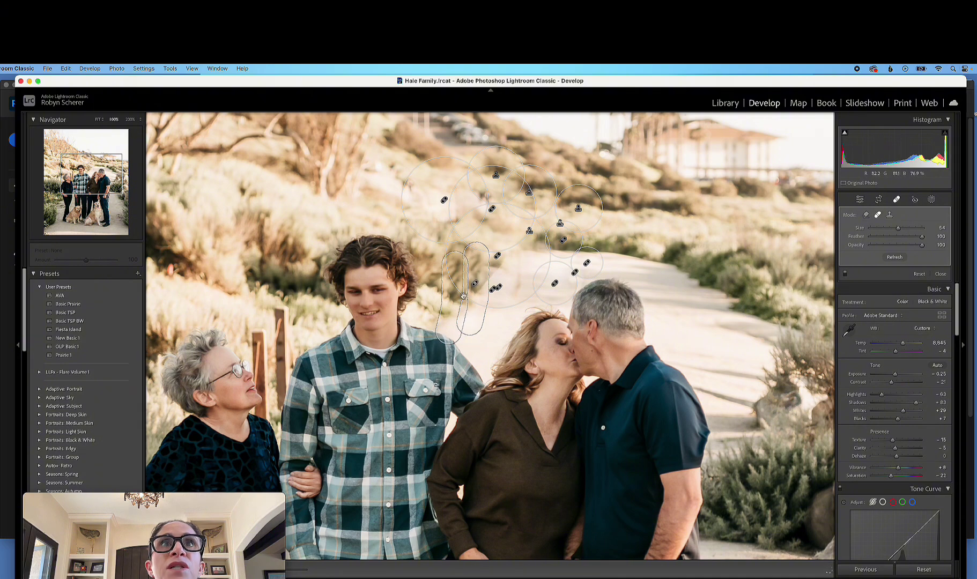
left_click(941, 274)
Step: Heal the path between the young man and the kissing woman with a size 69 spot sourced from the path beside the kissing man's head
left_click(681, 347)
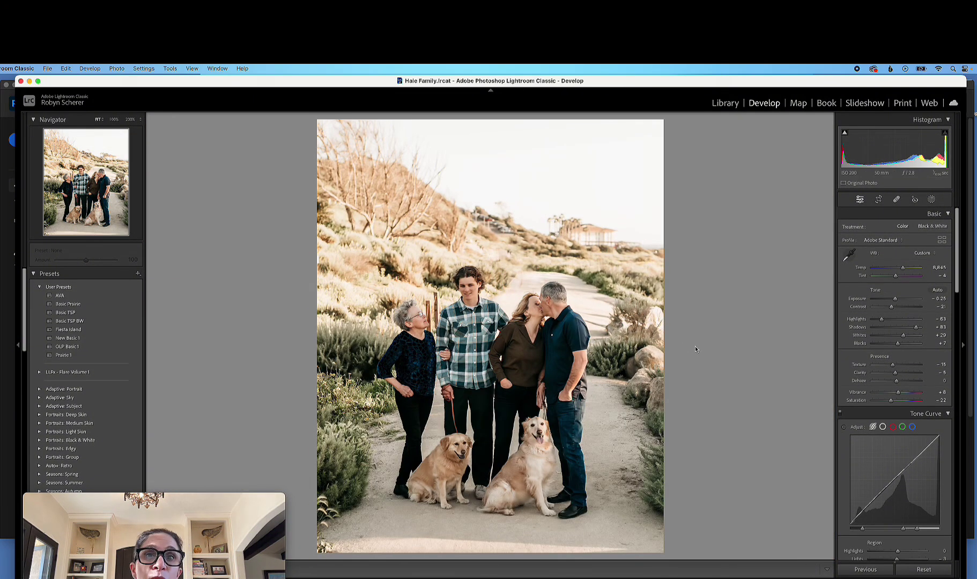
left_click(525, 286)
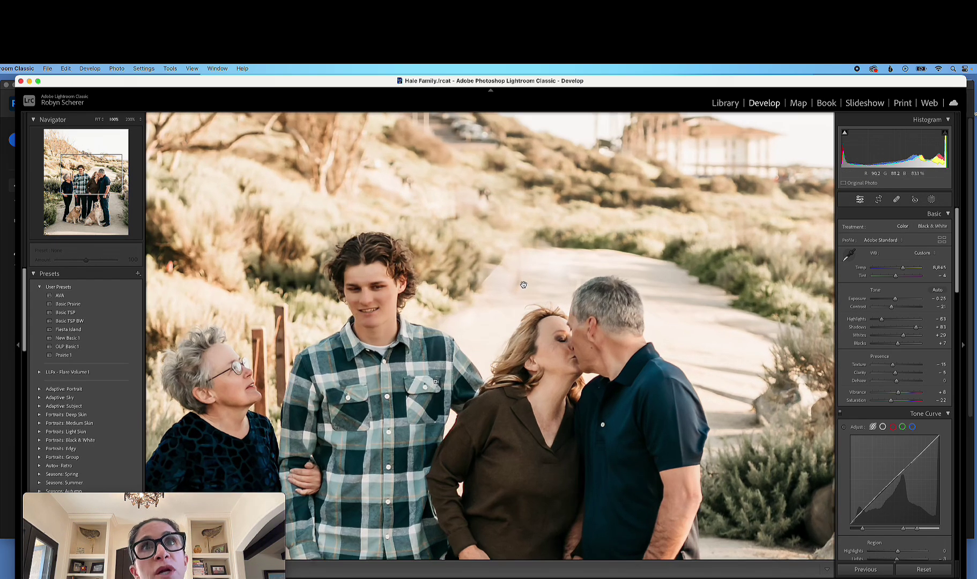
left_click(897, 200)
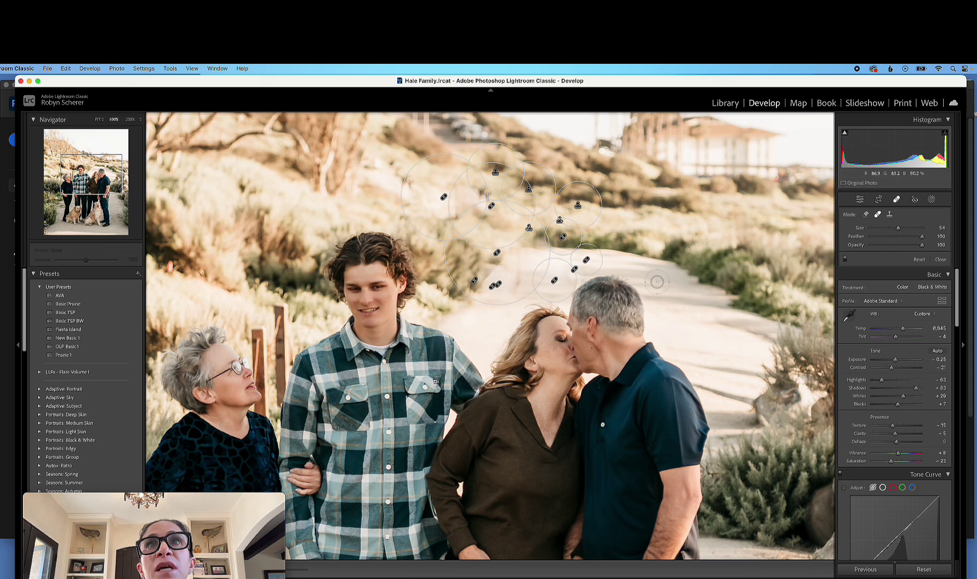
left_click(660, 281)
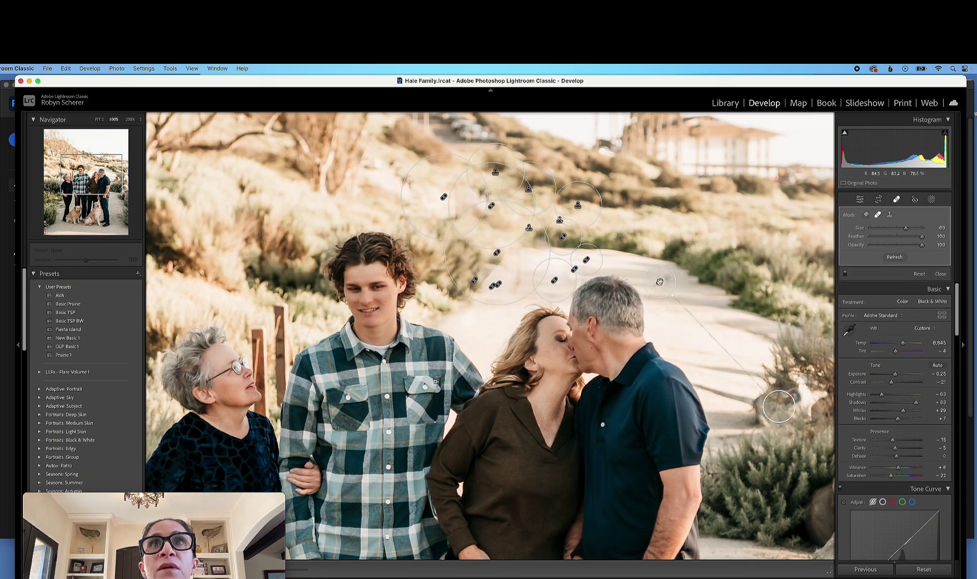
left_click_drag(660, 281, 520, 281)
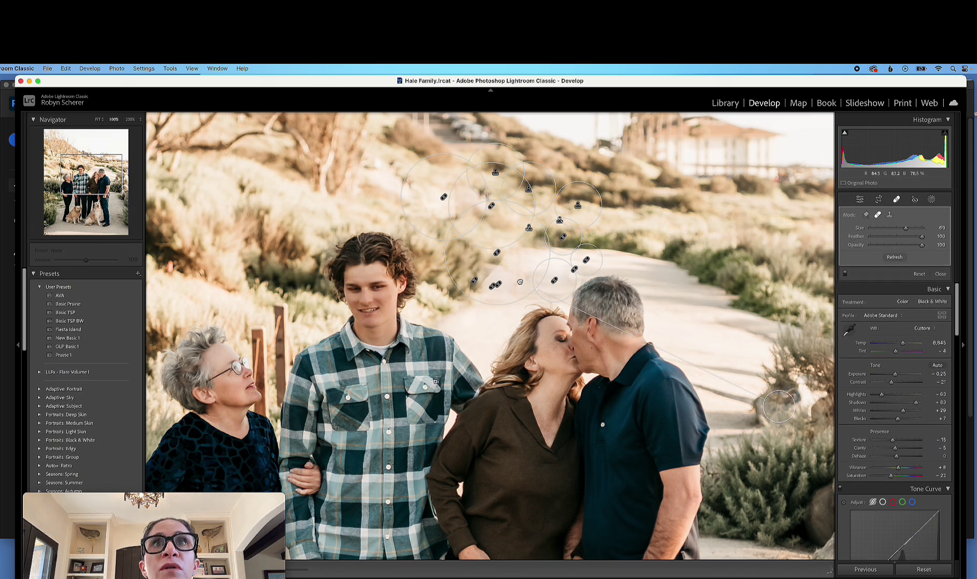
left_click_drag(779, 406, 667, 290)
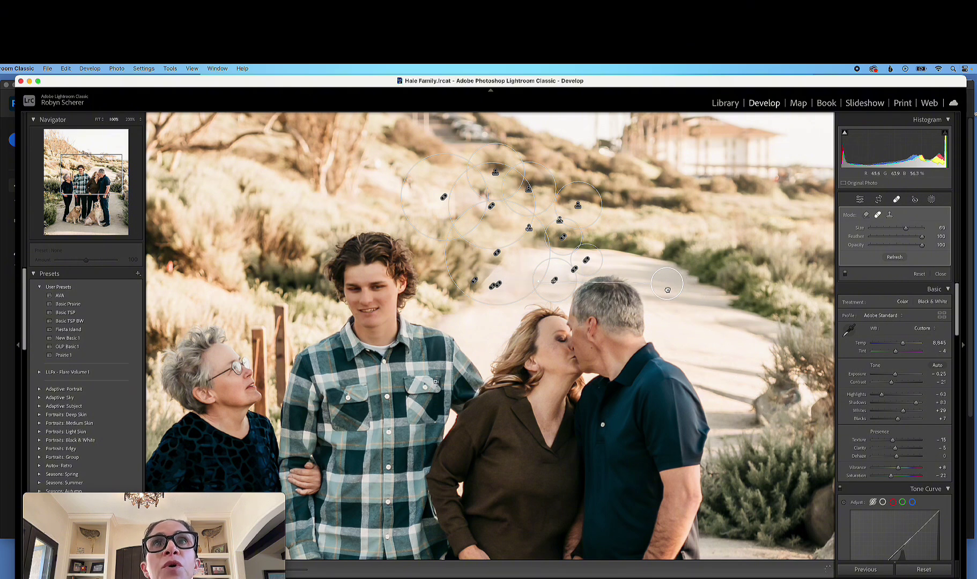
left_click(941, 274)
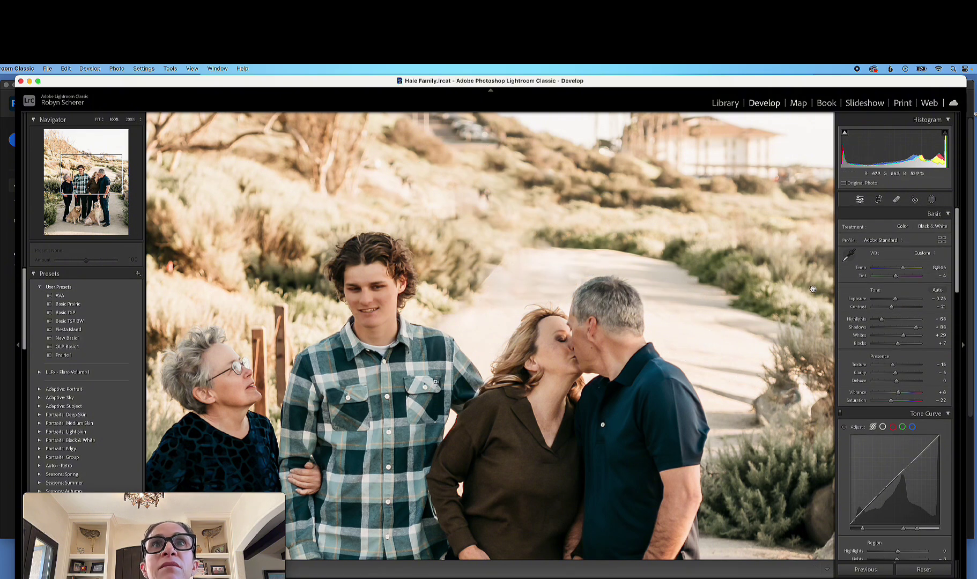
Step: Compare the whole photo before and after, then heal the former sign area with a size 69 spot sourced from the brush above the young man
left_click(813, 288)
key("backslash")
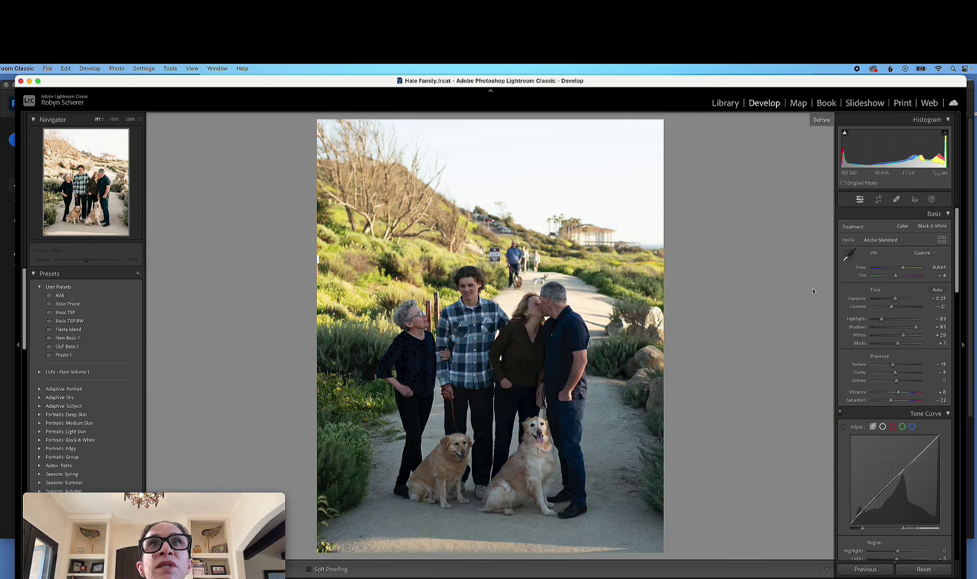
key("backslash")
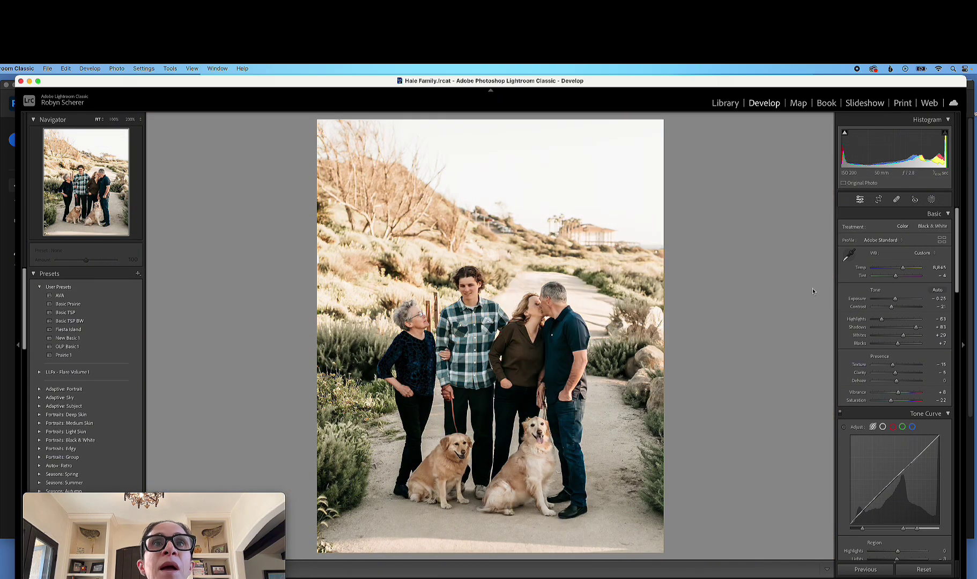
left_click(507, 256)
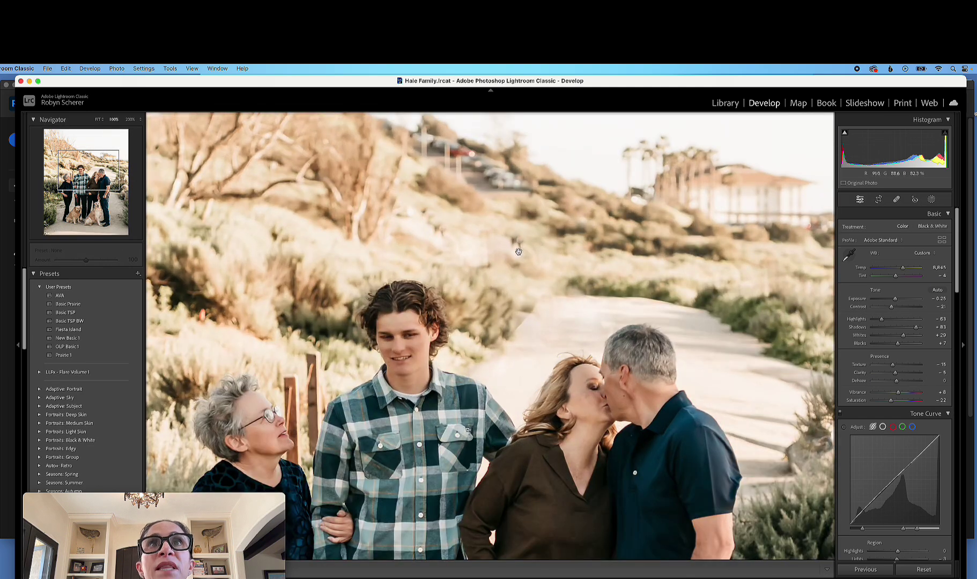
left_click(897, 200)
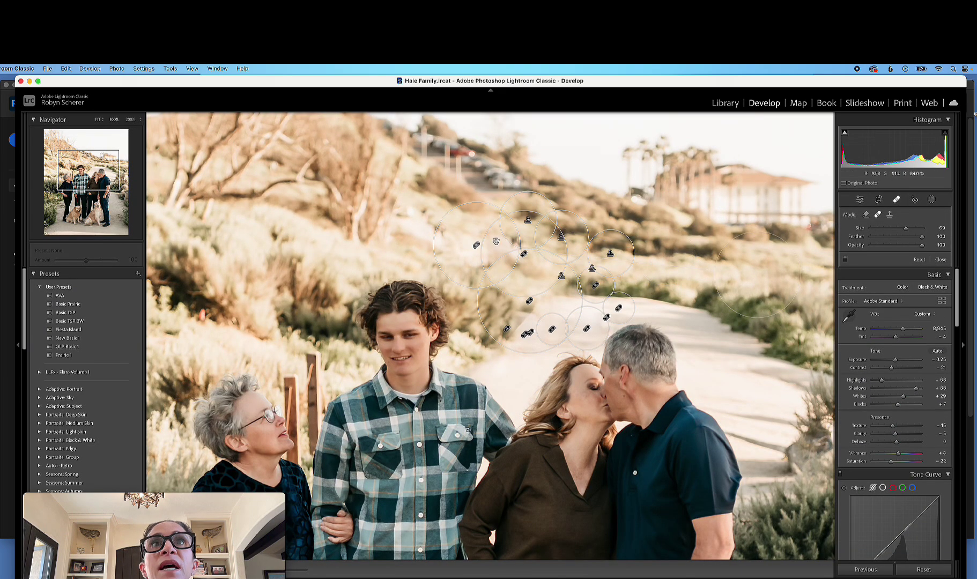
left_click(409, 245)
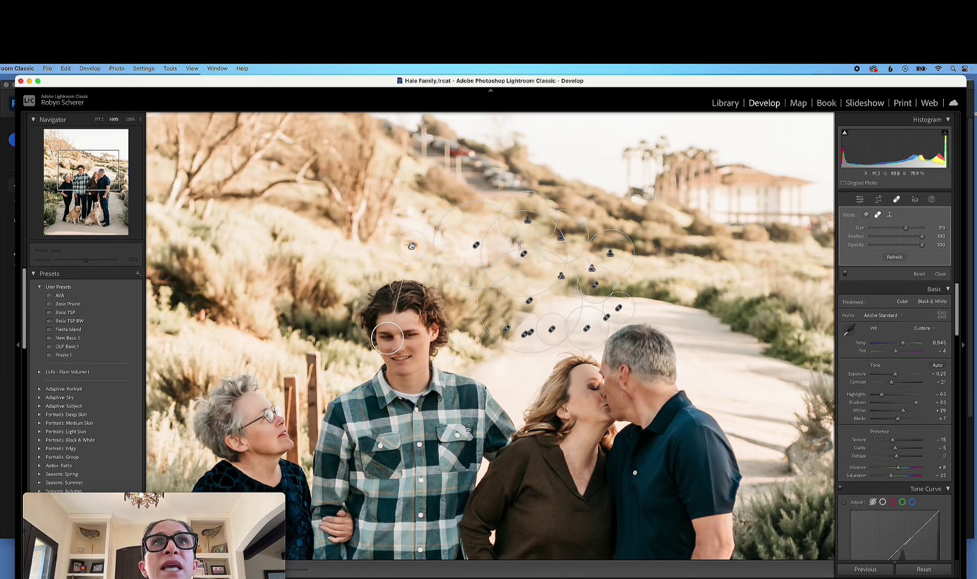
left_click_drag(454, 244, 517, 242)
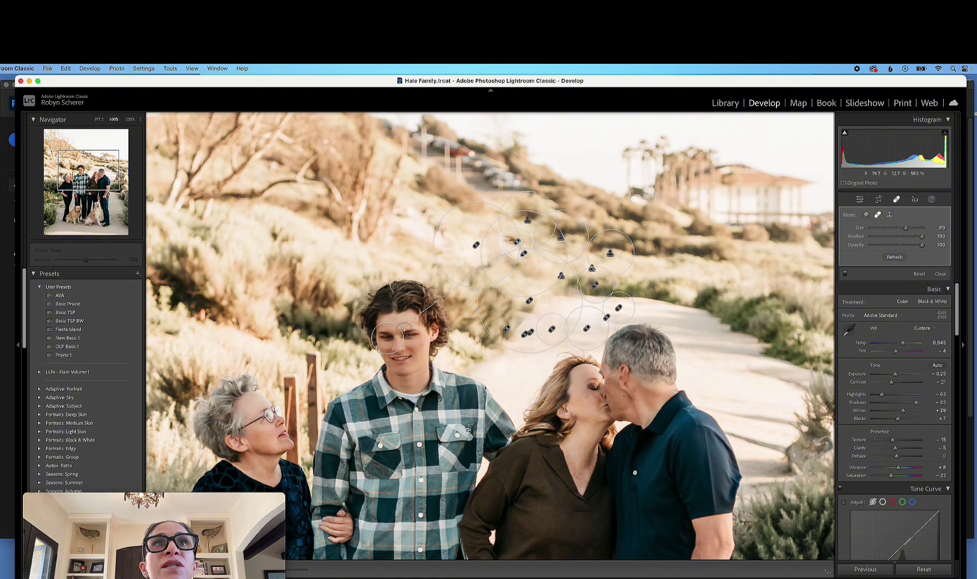
left_click_drag(386, 339, 416, 260)
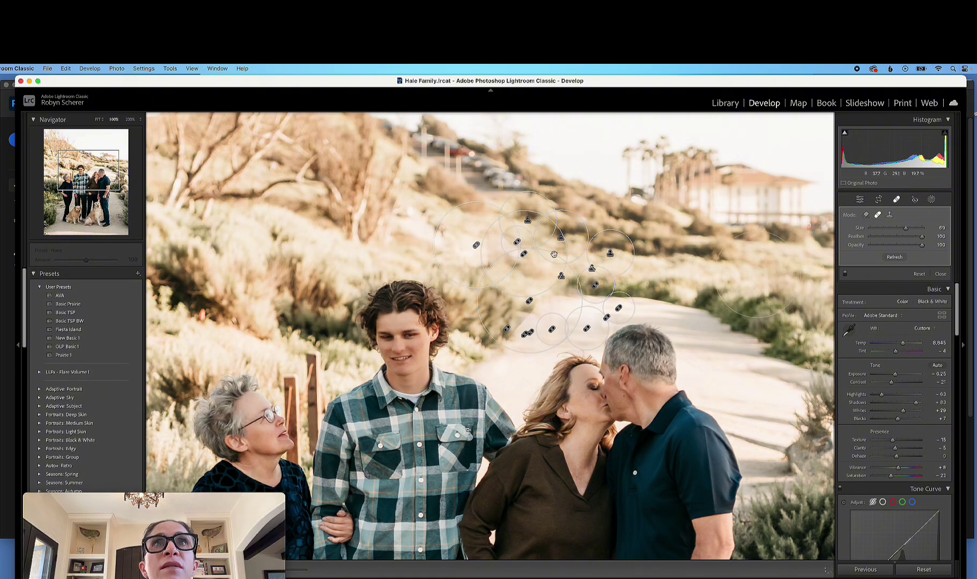
left_click(941, 274)
Step: Compare the whole retouched photo with its unedited version
left_click(782, 321)
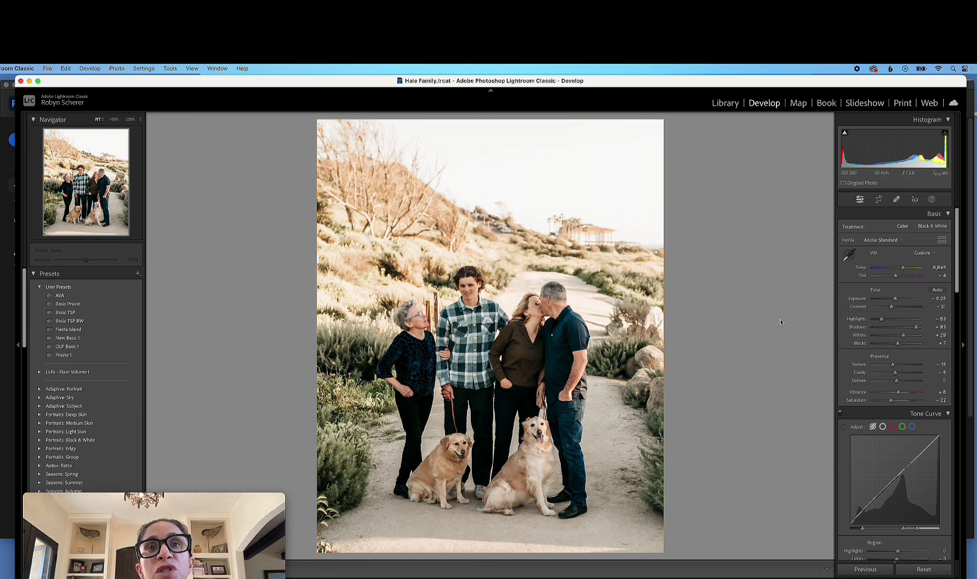
key("backslash")
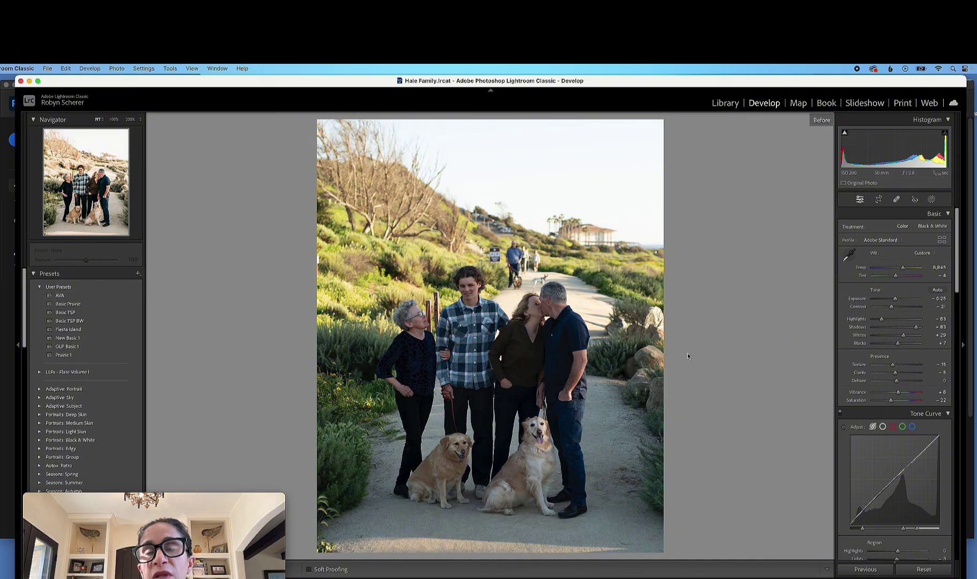
key("backslash")
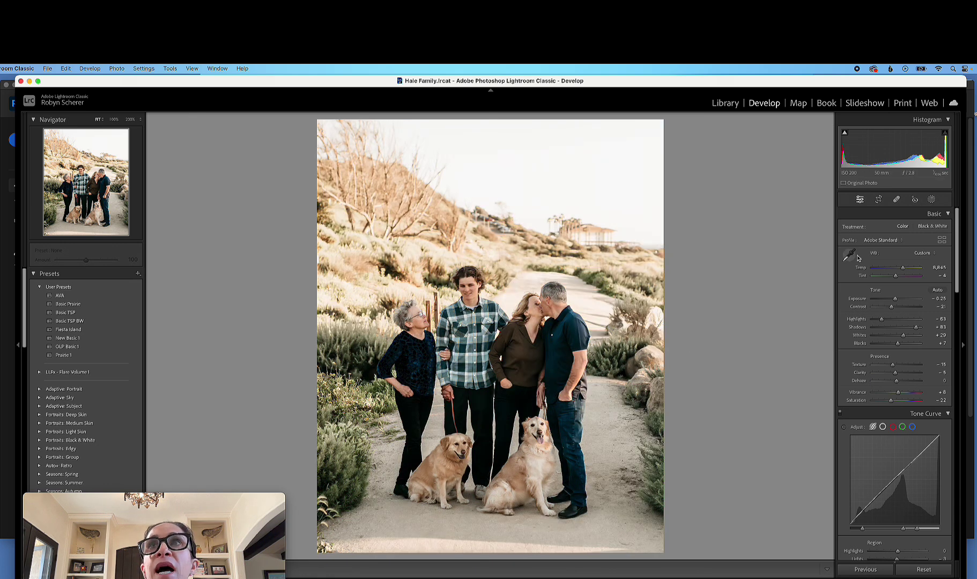
Step: Add a new brush mask for the dogs in the foreground and apply the Sharp Eyes preset to it
left_click(932, 199)
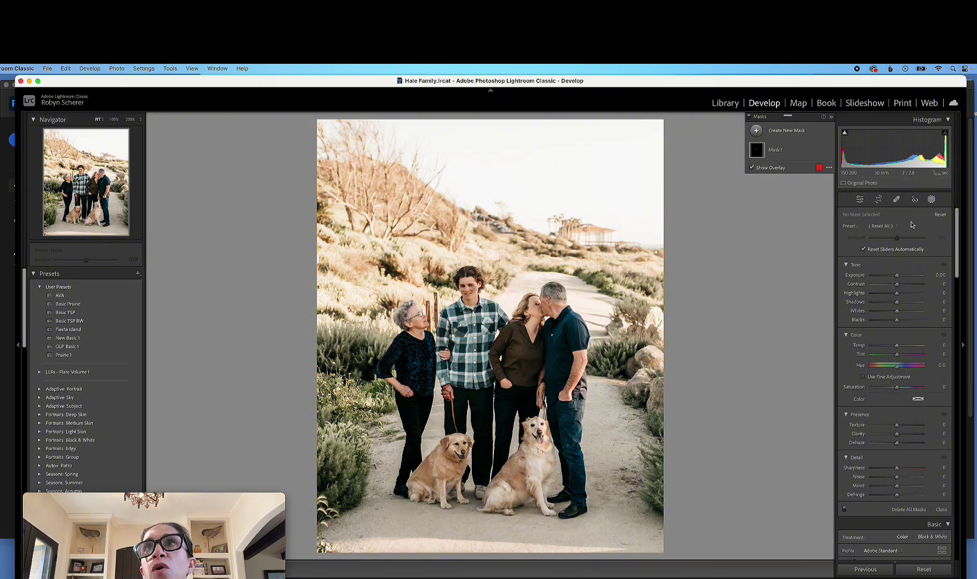
left_click(930, 200)
left_click(507, 433)
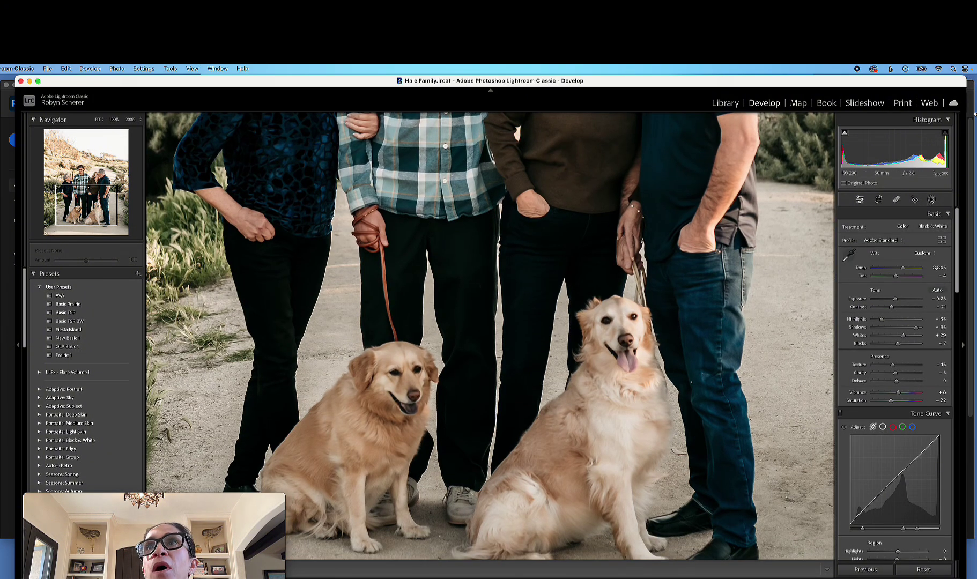
left_click(932, 199)
left_click(762, 130)
left_click(799, 219)
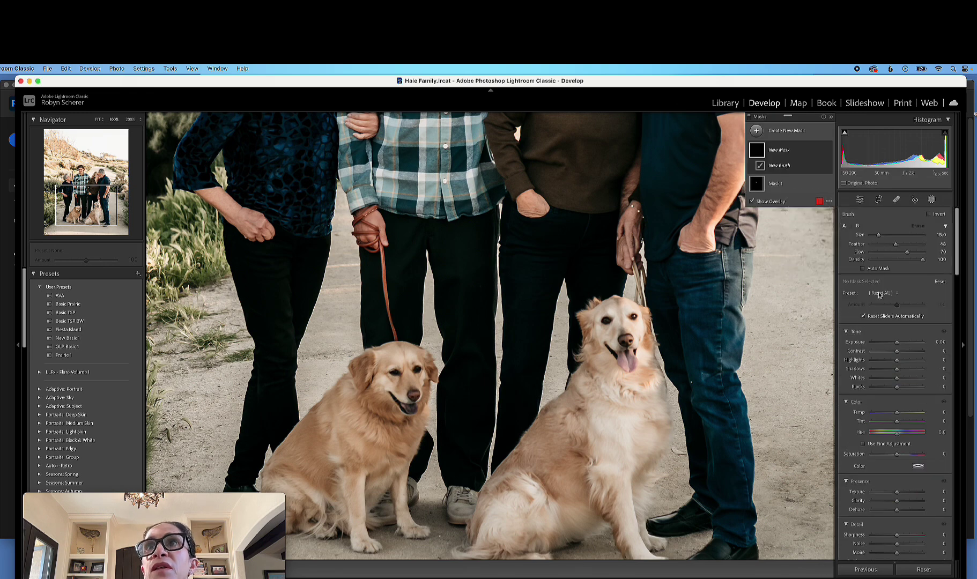
left_click(880, 293)
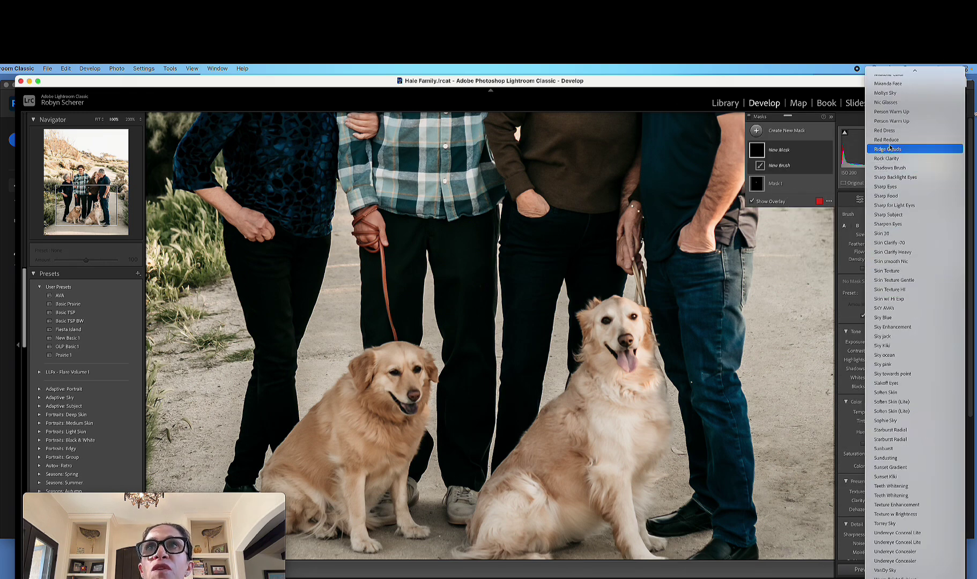
left_click(889, 187)
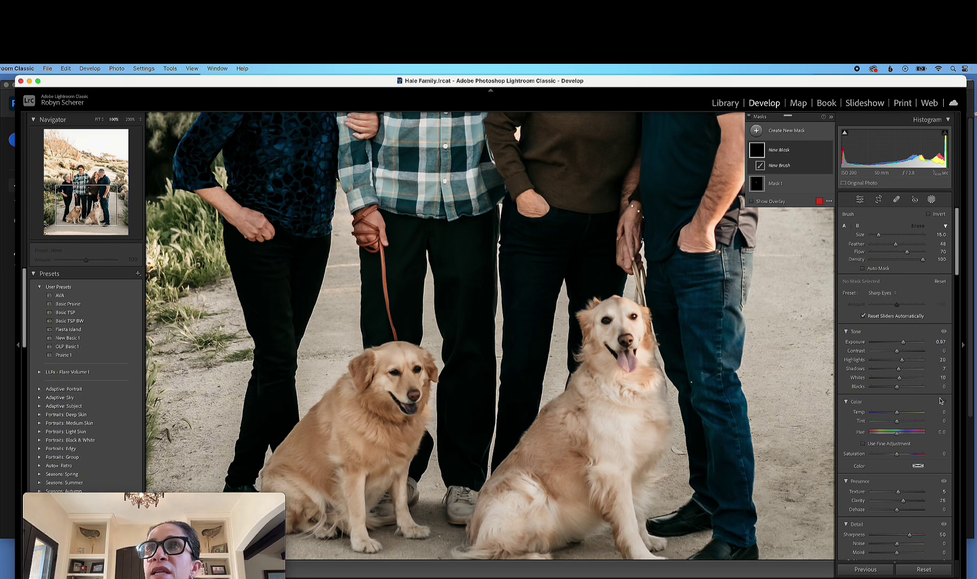
Step: Paint the Sharp Eyes mask onto the eyes of the dog beside the kissing man with a size 4.0 brush, then close masking
scroll(935, 450, "down", 1)
scroll(935, 450, "down", 8)
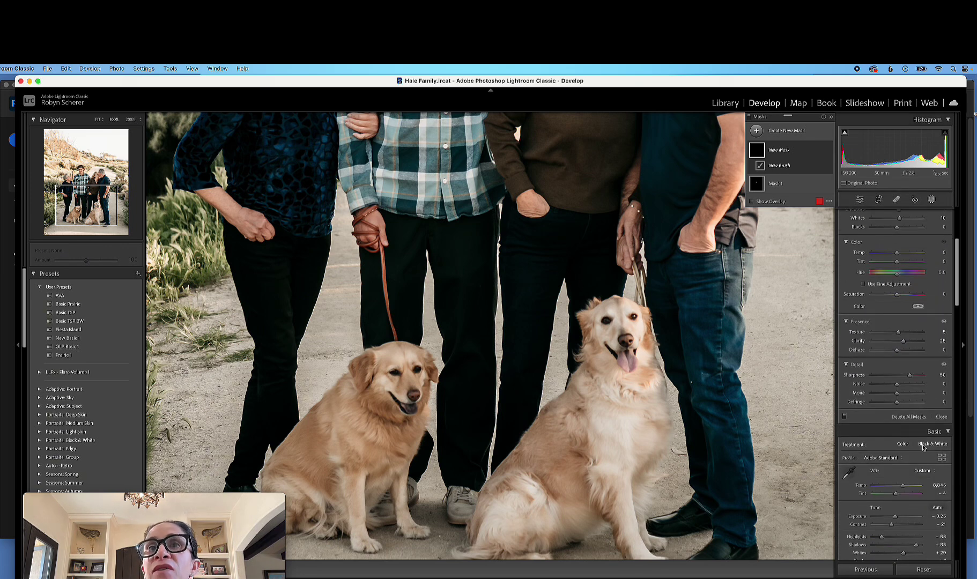
scroll(923, 447, "up", 9)
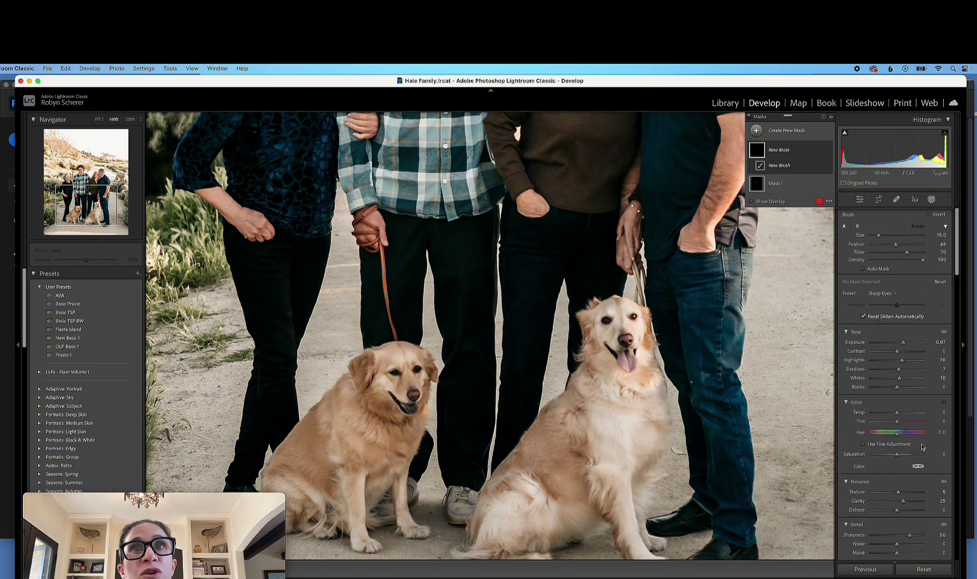
scroll(636, 319, "down", 5)
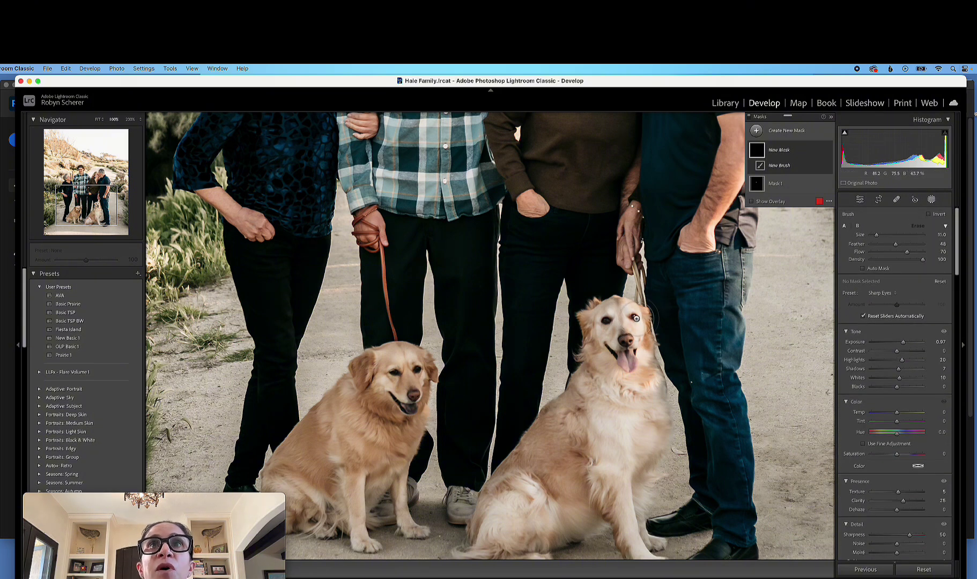
left_click(637, 318)
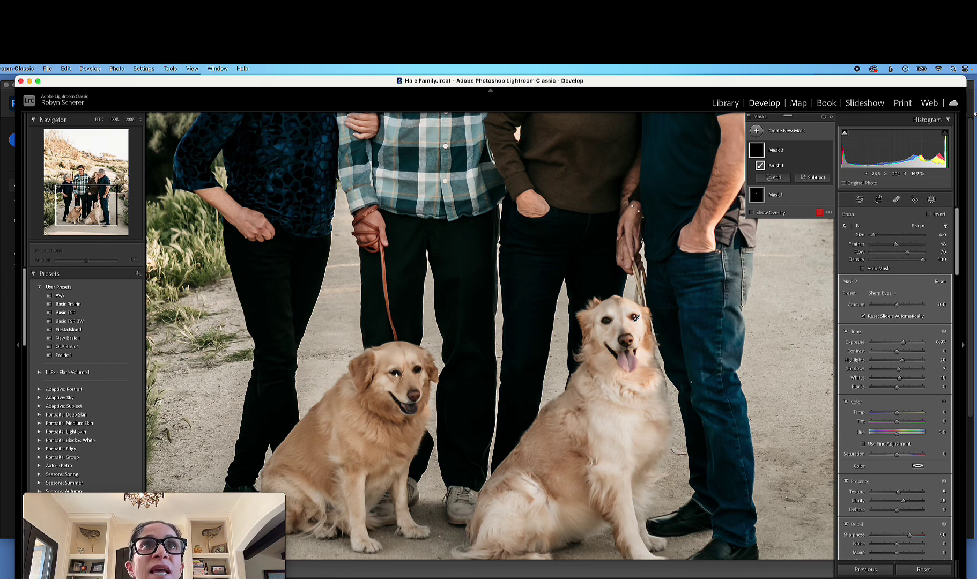
left_click(932, 200)
Step: Heal the spot on the jeans beside the dog next to the kissing man with a size 27 healing brush
left_click(564, 434)
left_click(564, 433)
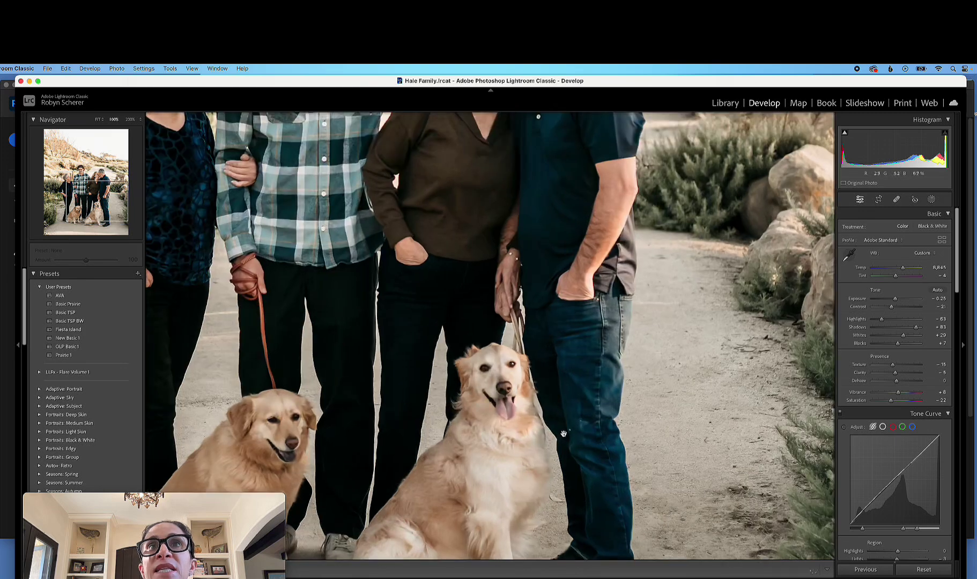
left_click(896, 200)
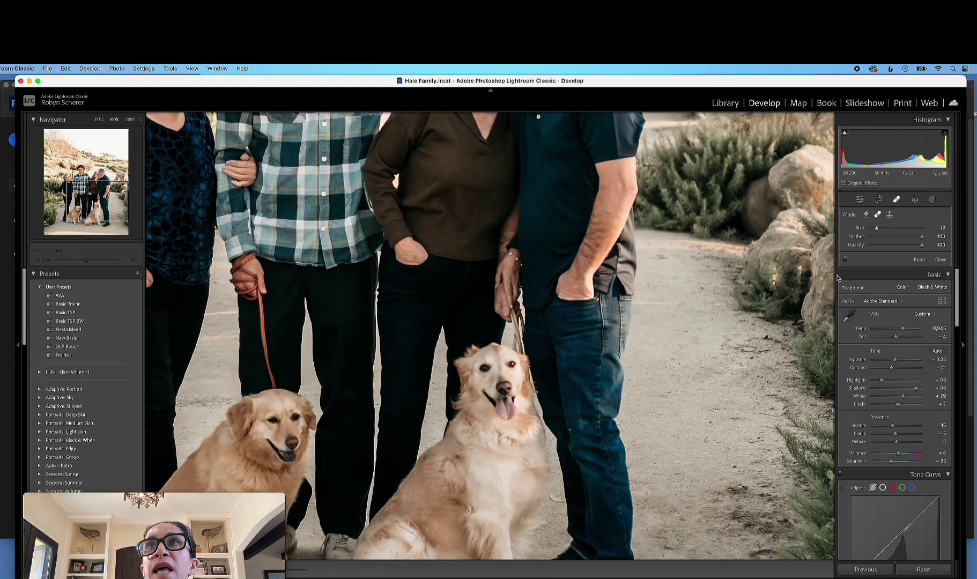
left_click(569, 430)
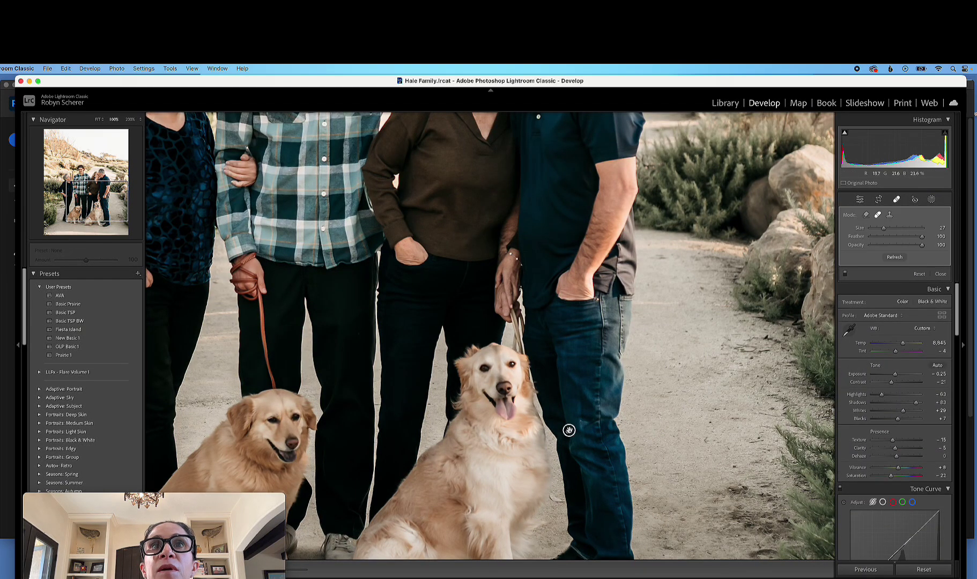
left_click(941, 274)
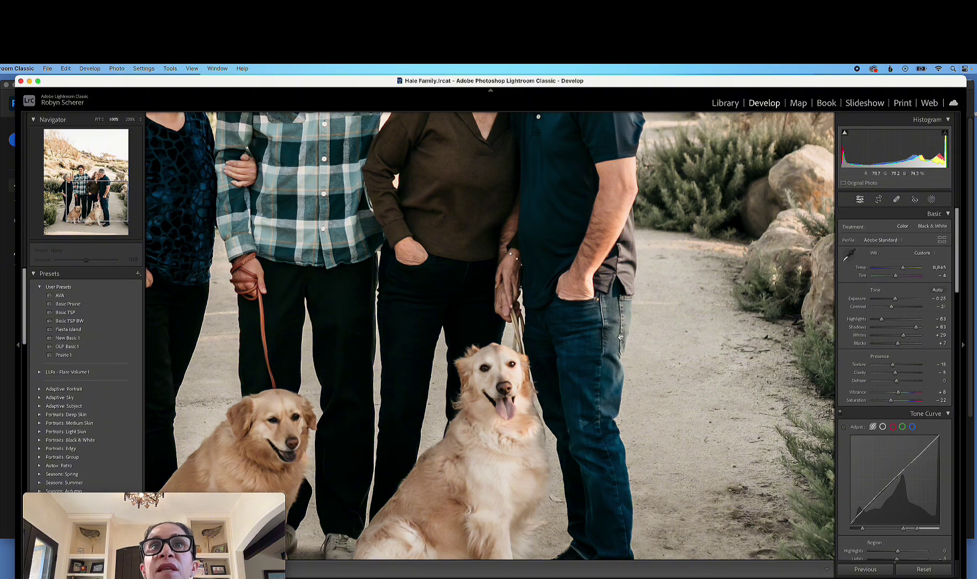
left_click(621, 338)
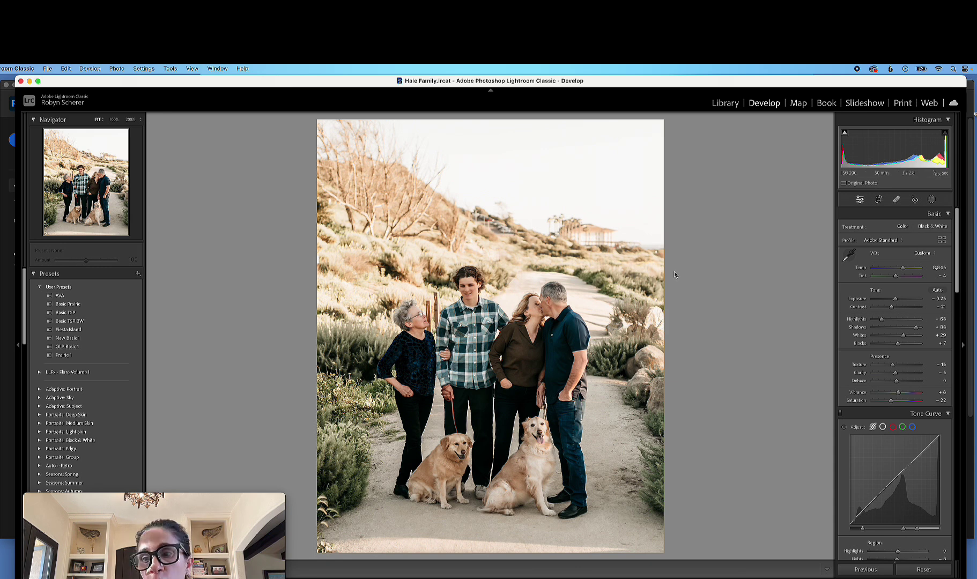
Step: Open the other family photo, with the couple facing the camera, for developing and enlarge the faces
left_click(733, 106)
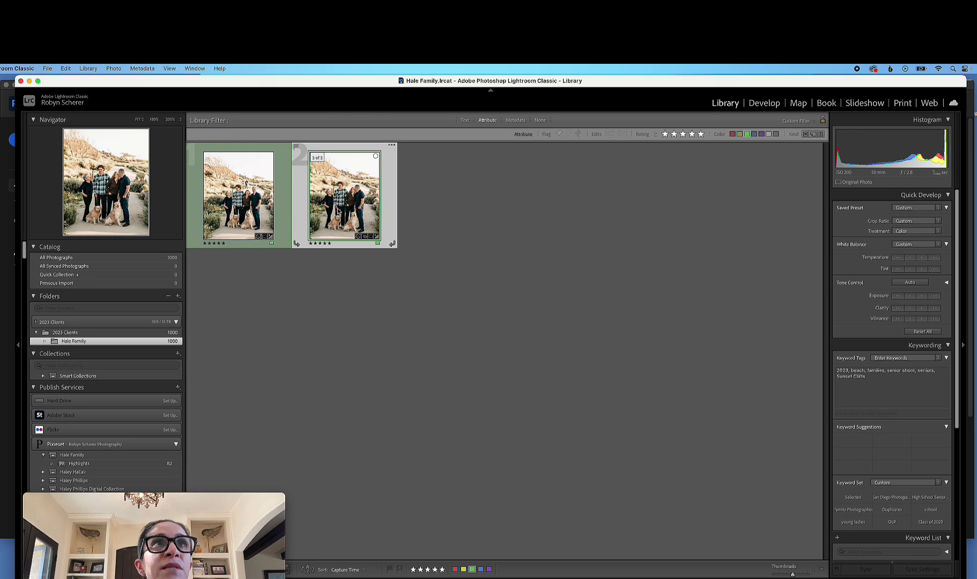
left_click(248, 208)
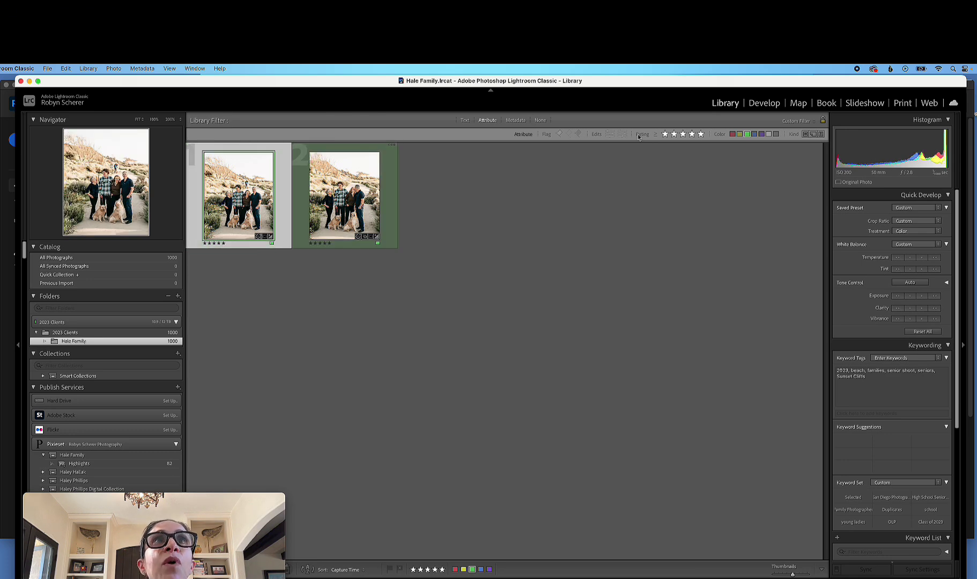
left_click(764, 104)
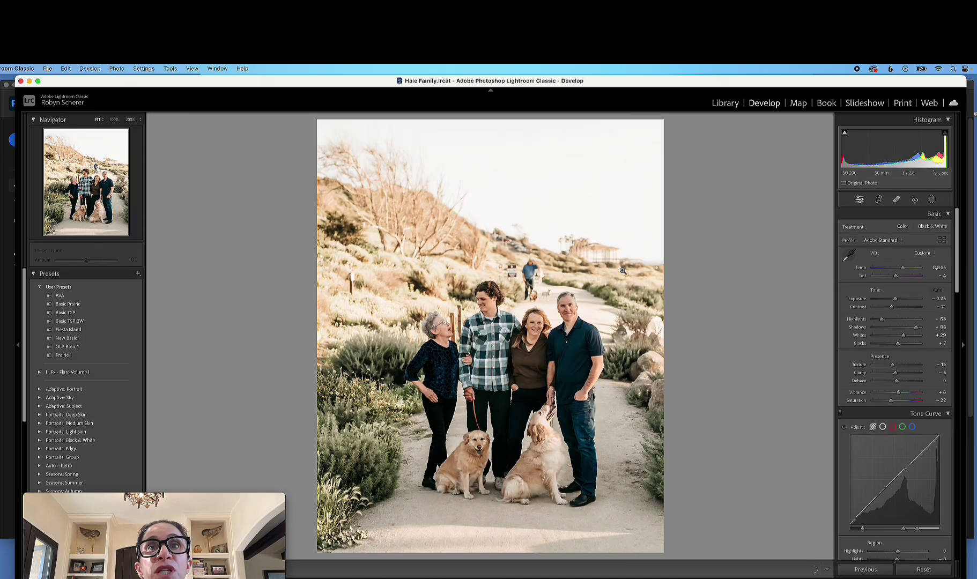
left_click(521, 309)
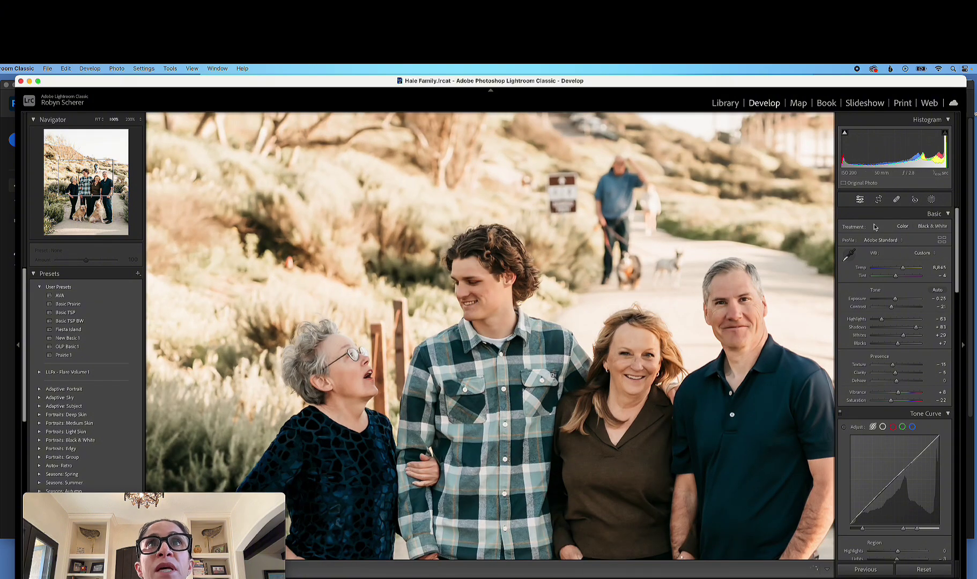
Step: Add a brush mask with the Skin smooth Nic preset and paint it over the young man's facial skin
left_click(934, 200)
left_click(861, 284)
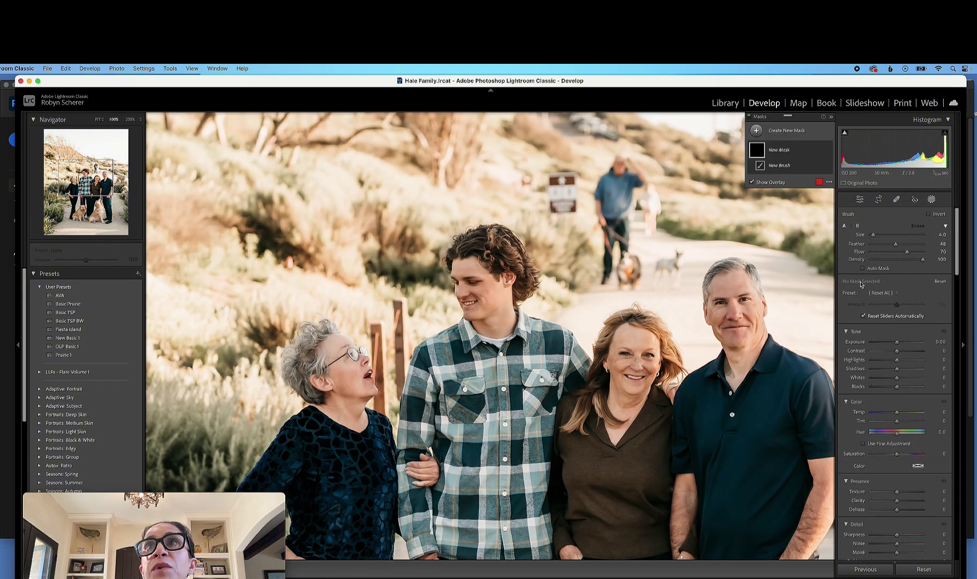
left_click(880, 294)
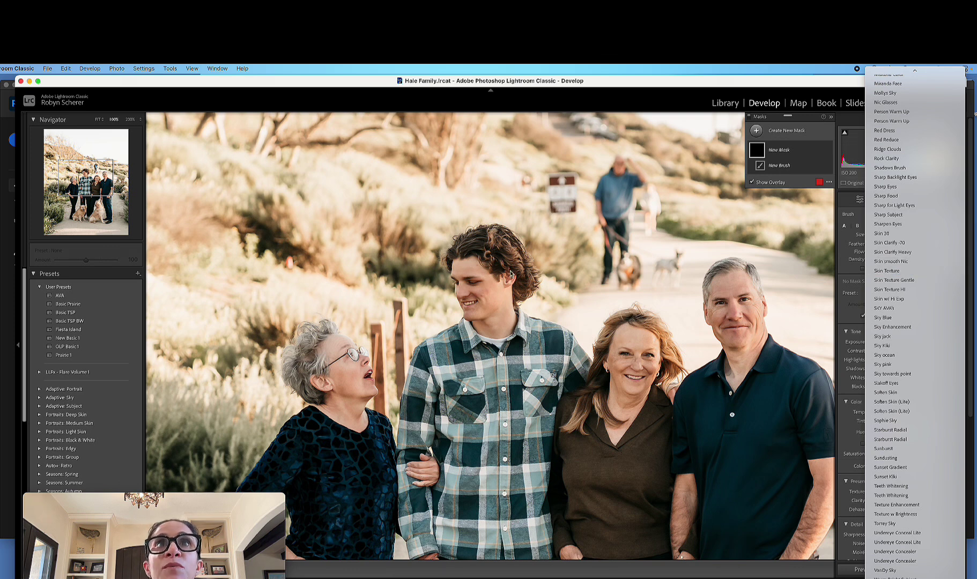
left_click(891, 261)
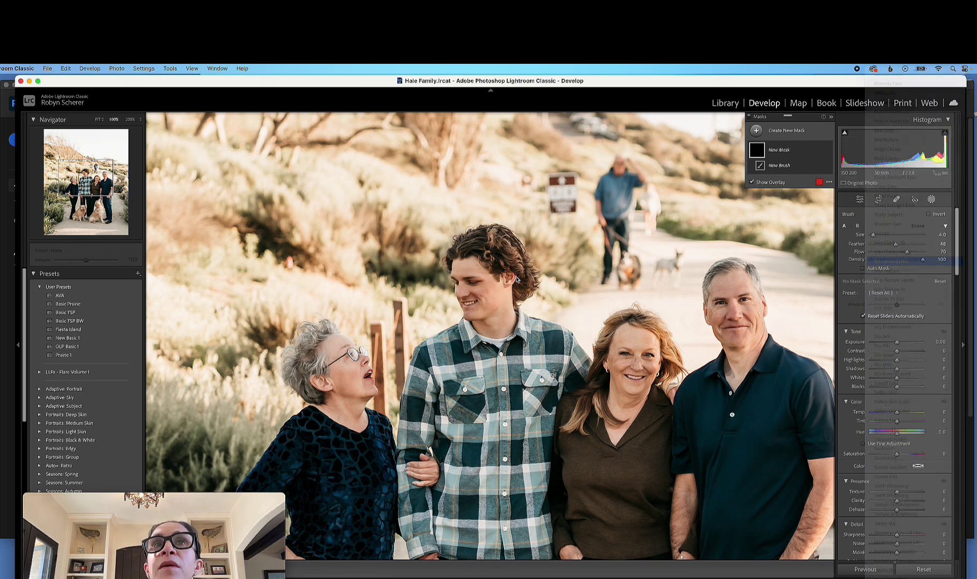
left_click_drag(467, 271, 459, 284)
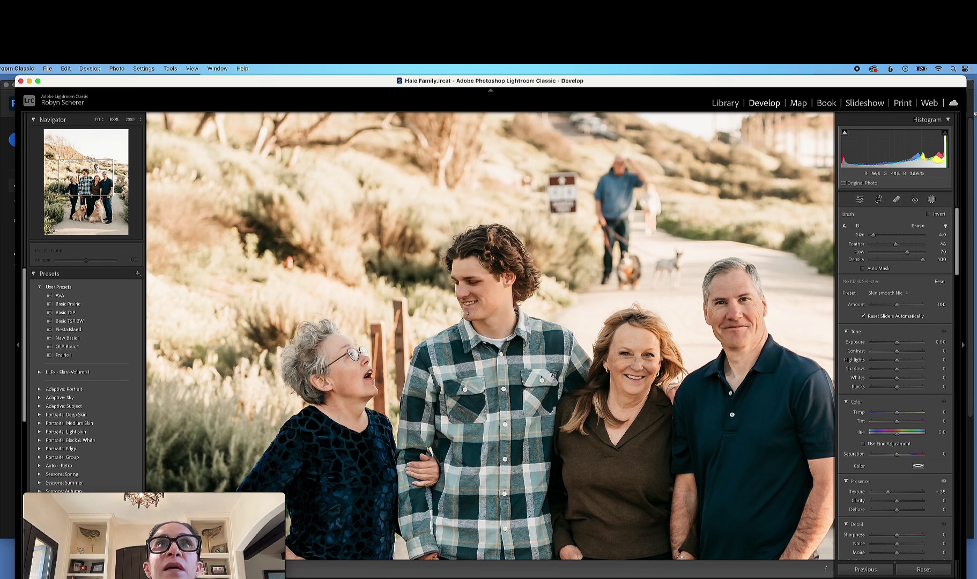
left_click(504, 320)
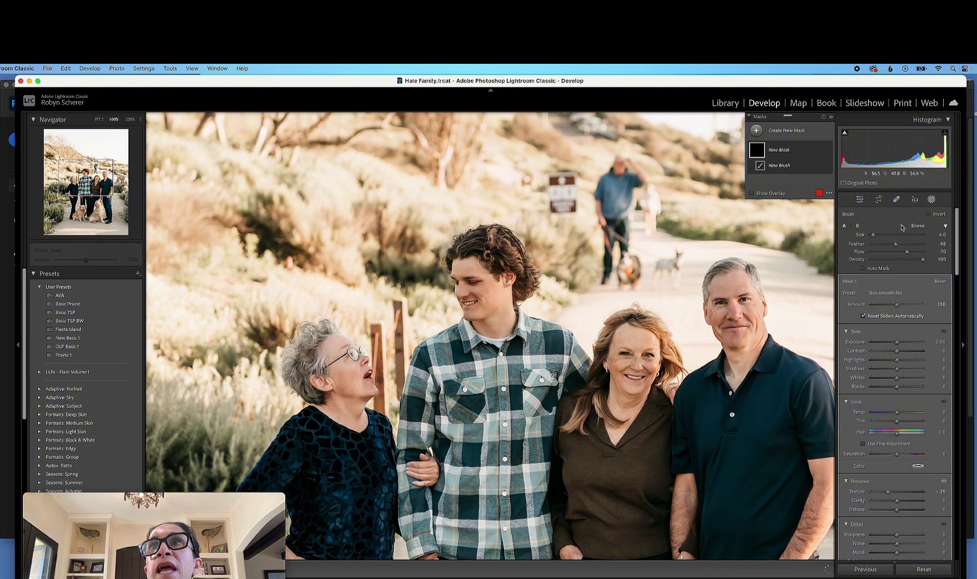
left_click(932, 200)
Step: Heal the blemishes on the young man's cheek and chin at 200% magnification
left_click(130, 119)
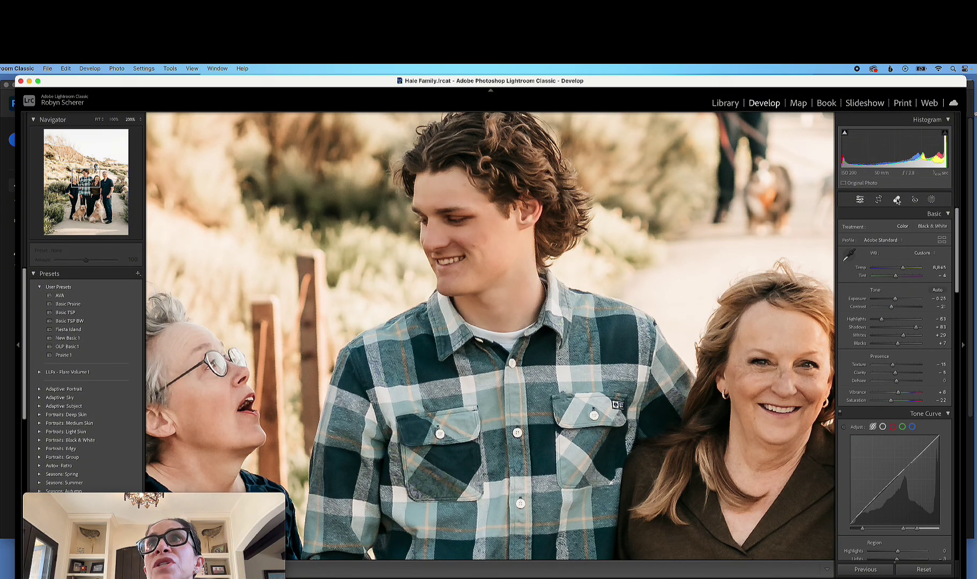
left_click(897, 200)
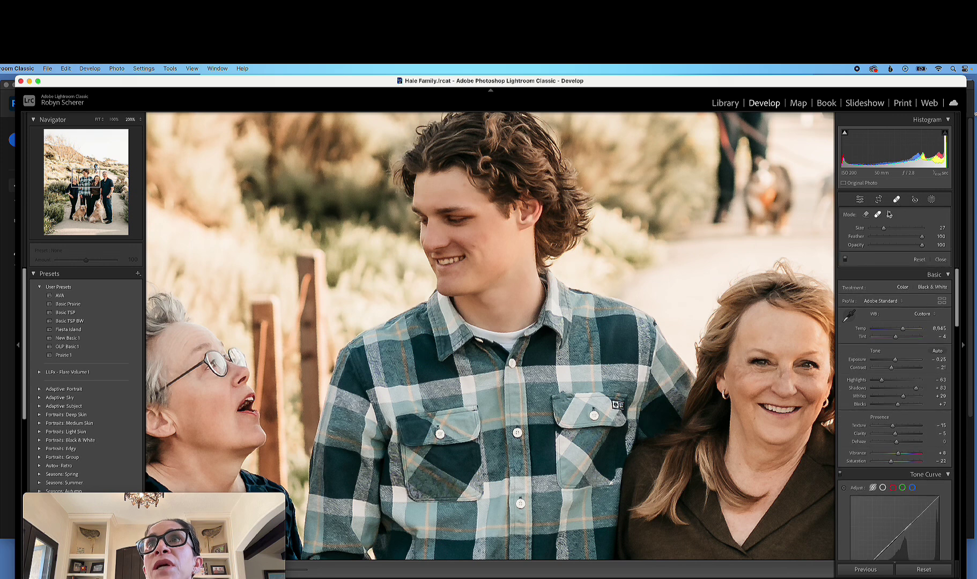
left_click(475, 245)
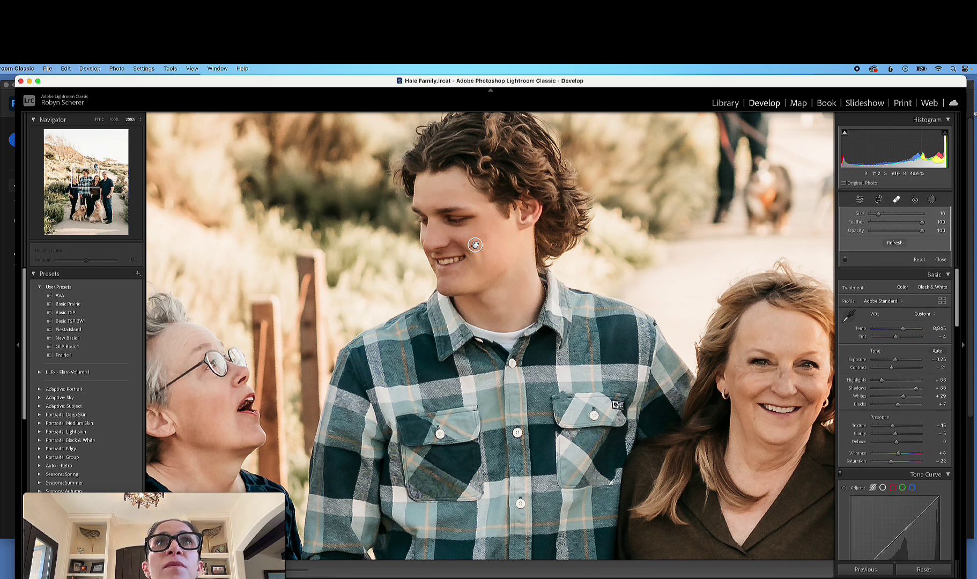
left_click(458, 274)
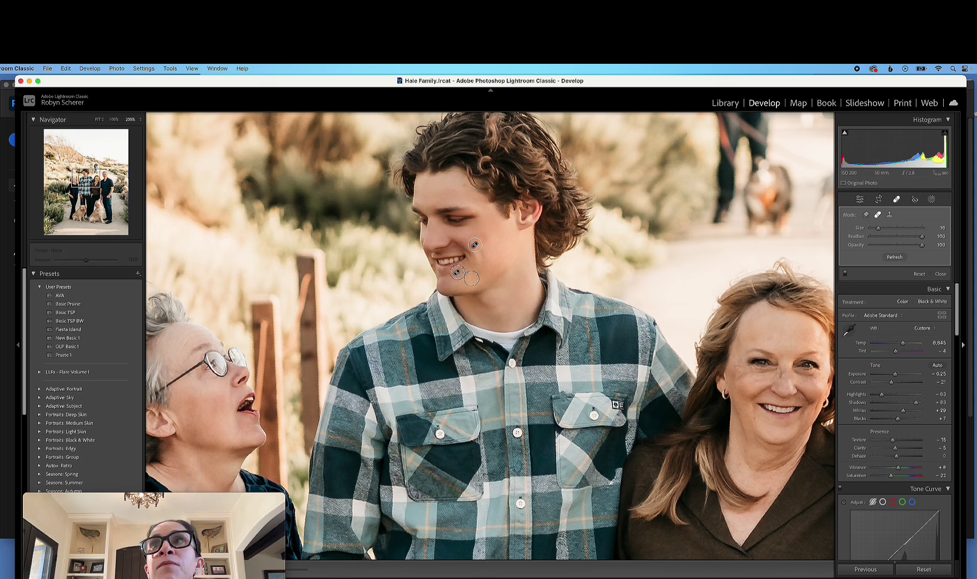
left_click(947, 274)
left_click(527, 305)
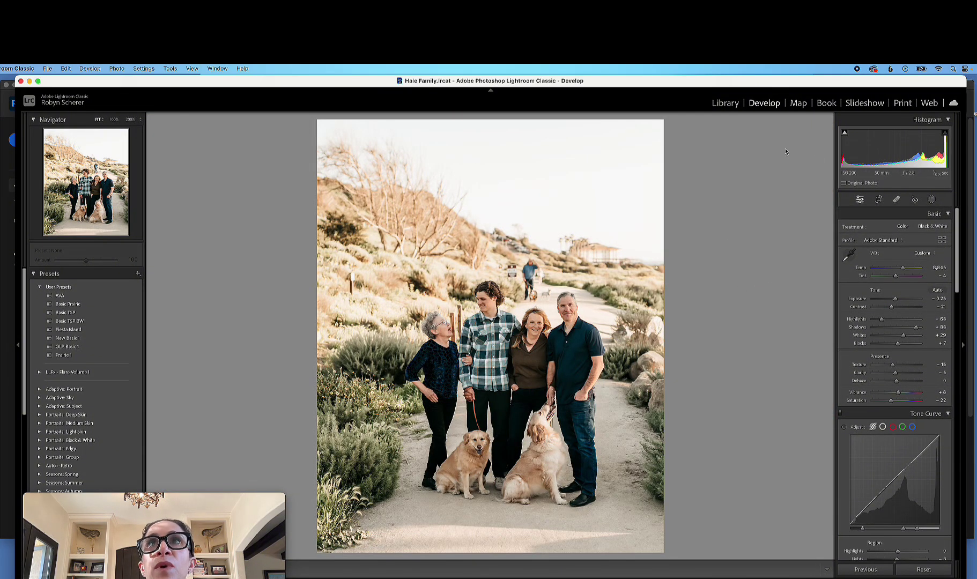
Step: Select both family photos in the Library, send them to Photoshop for editing, and switch to Photoshop
left_click(726, 104)
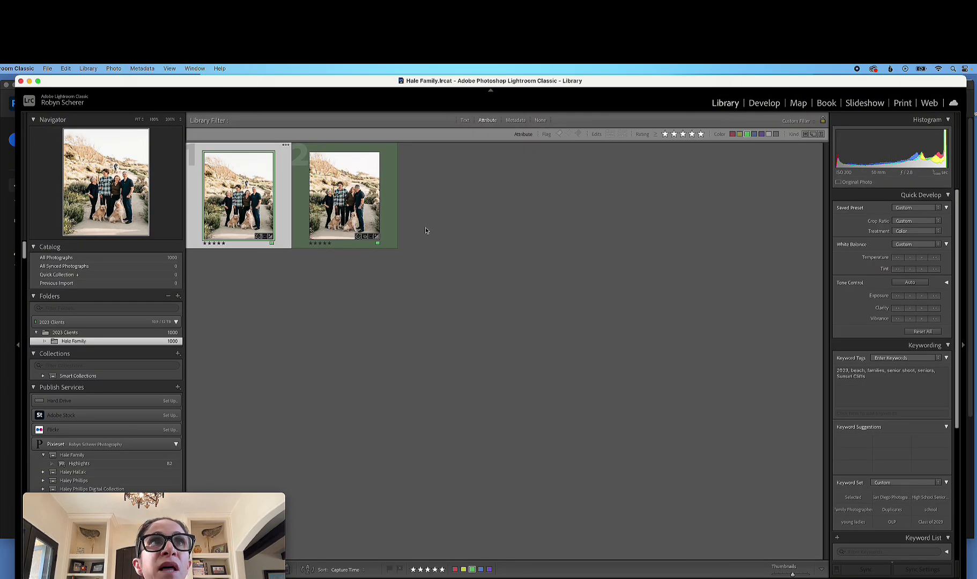
key("super+a")
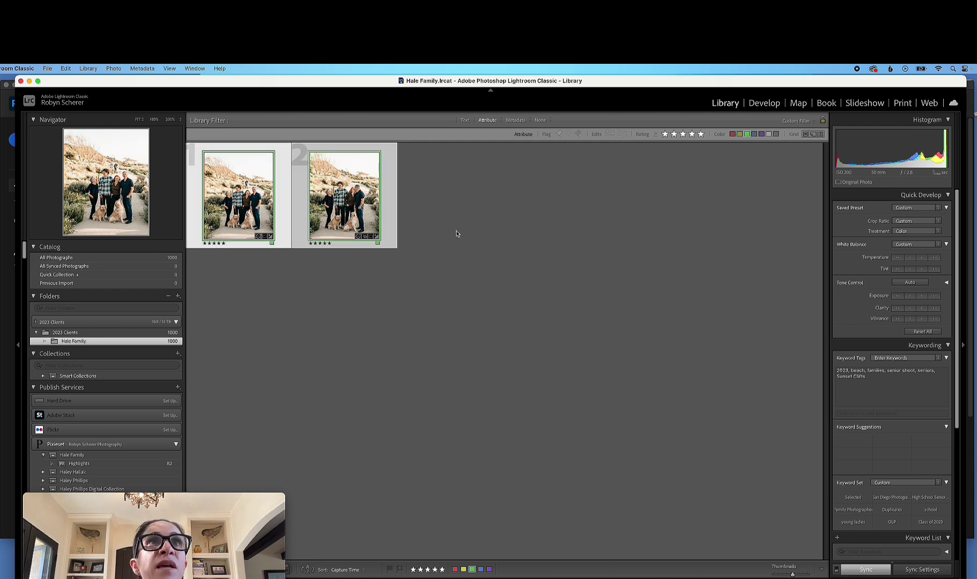
left_click(114, 69)
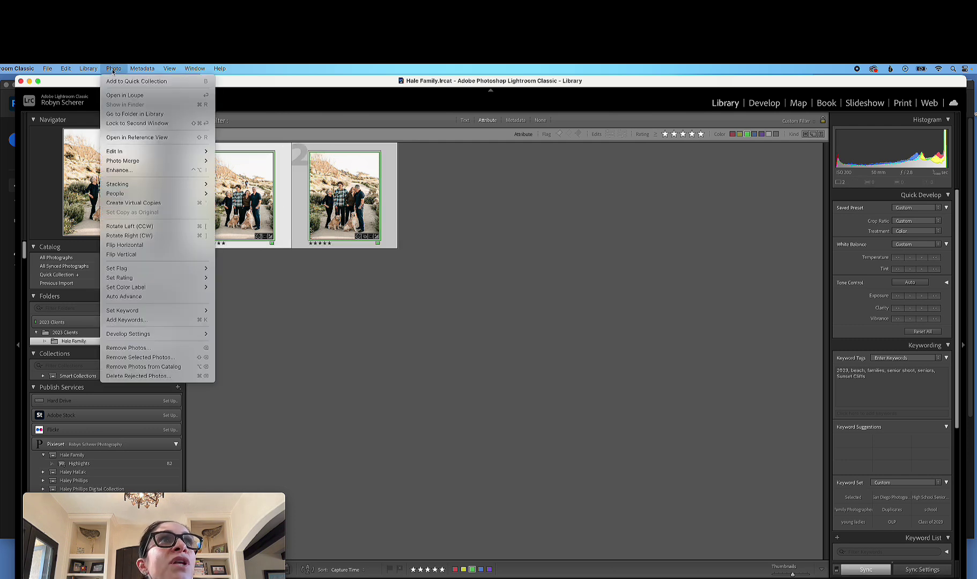
mouse_move(124, 152)
left_click(260, 152)
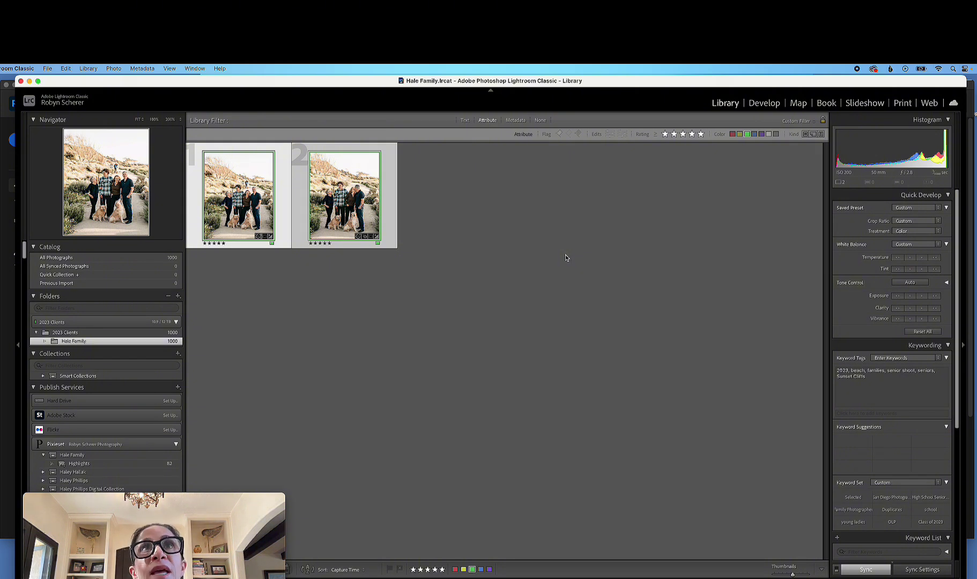
key("super+Tab")
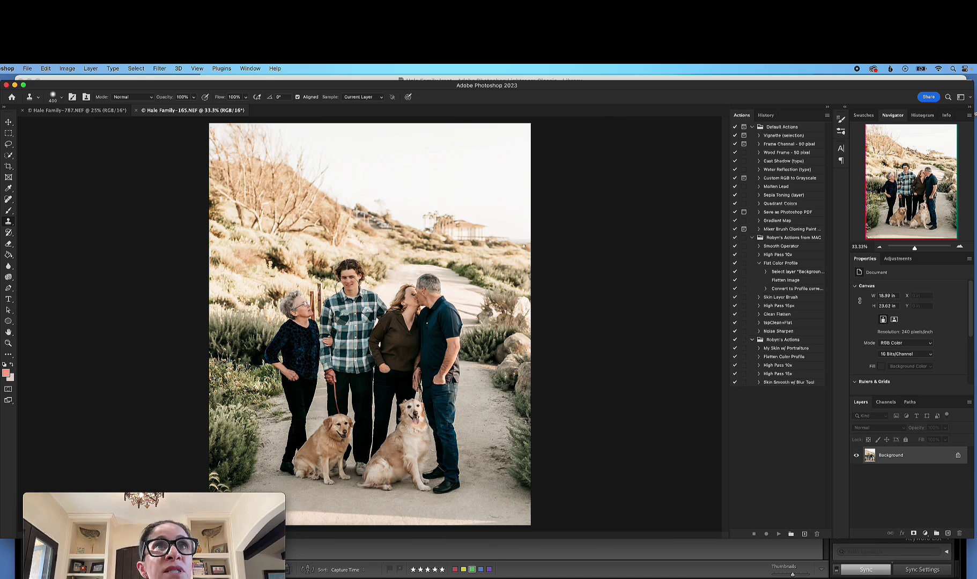
Step: Compare the two opened family photos, ending on the 787 photo
left_click(107, 112)
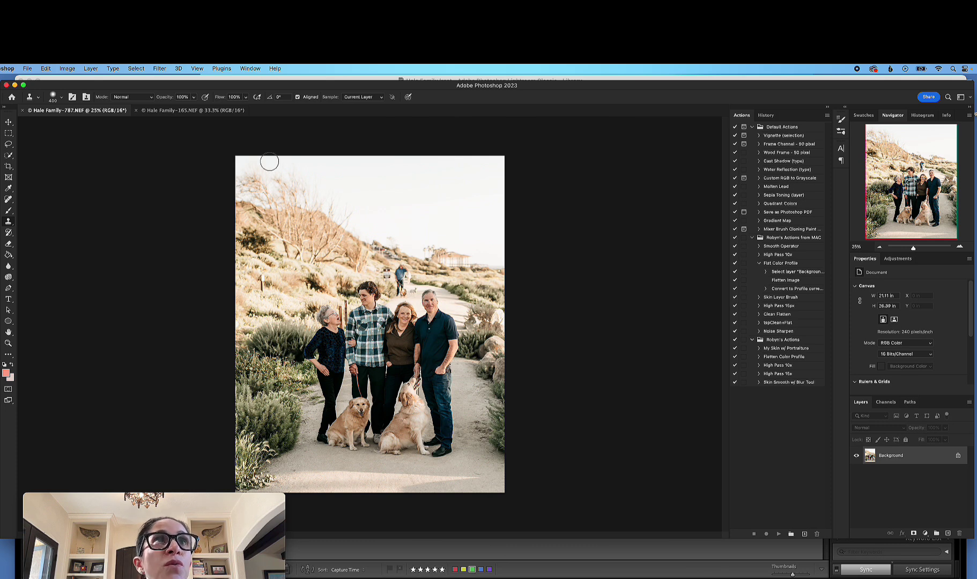
left_click(202, 112)
left_click(113, 112)
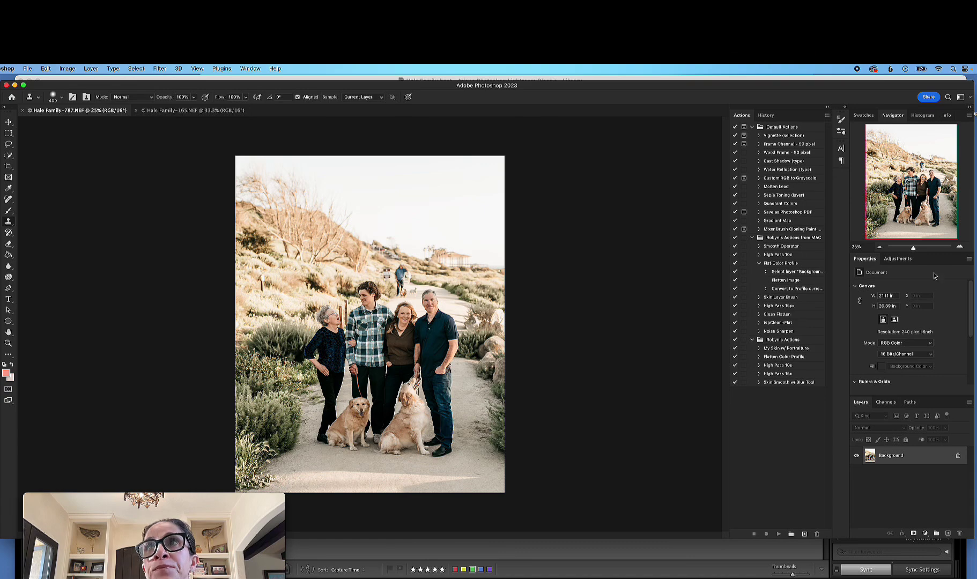
Step: View the 787 photo at 100% and activate the Lasso tool
left_click(961, 247)
left_click(961, 247)
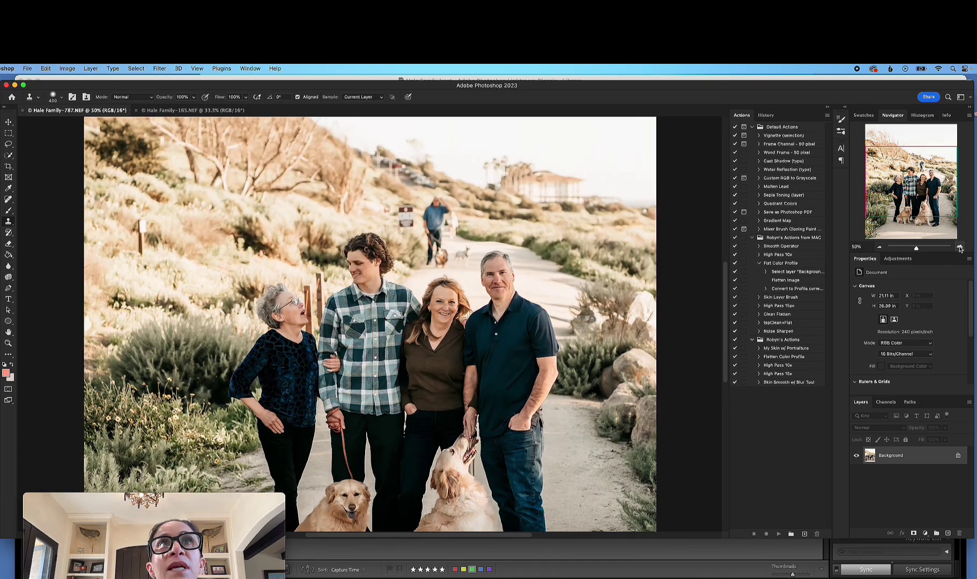
left_click(960, 247)
left_click(961, 247)
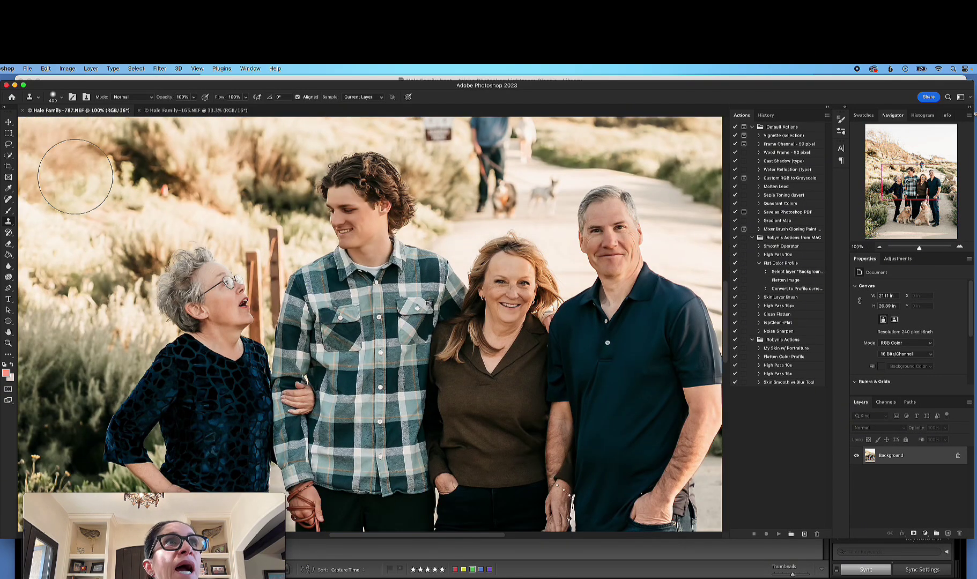
left_click(11, 146)
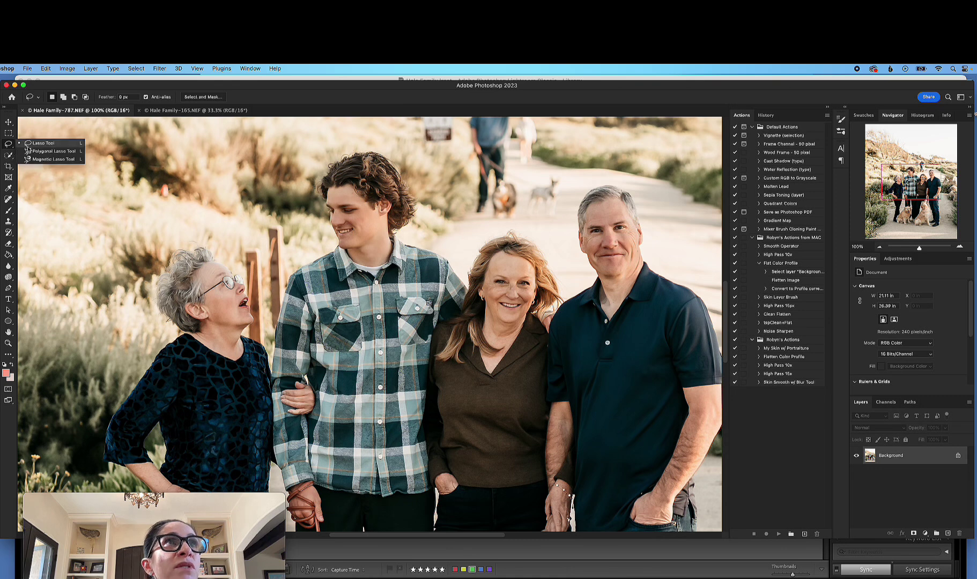
left_click(38, 144)
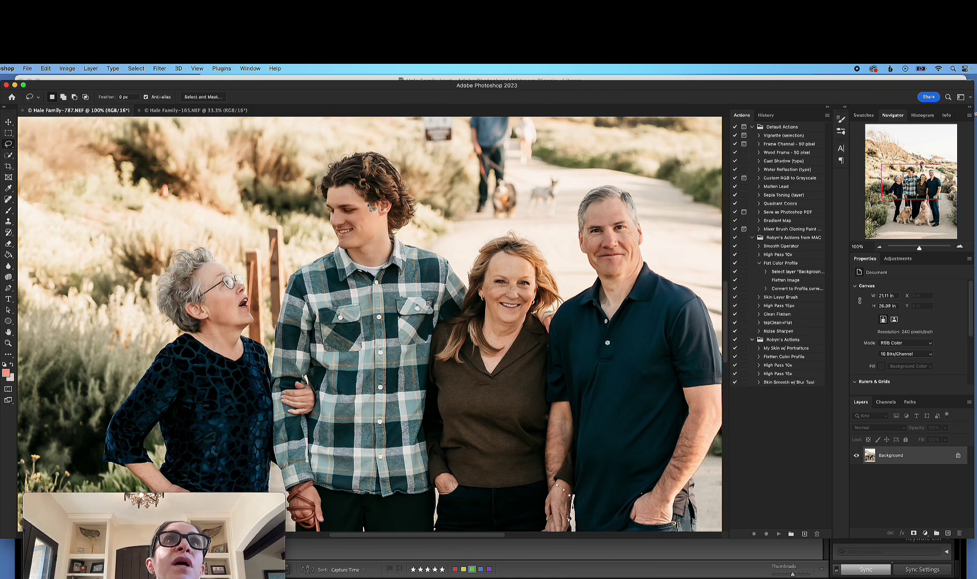
mouse_move(371, 209)
left_mouse_down()
mouse_move(341, 202)
mouse_move(326, 220)
mouse_move(335, 242)
mouse_move(374, 248)
mouse_move(365, 205)
left_mouse_up()
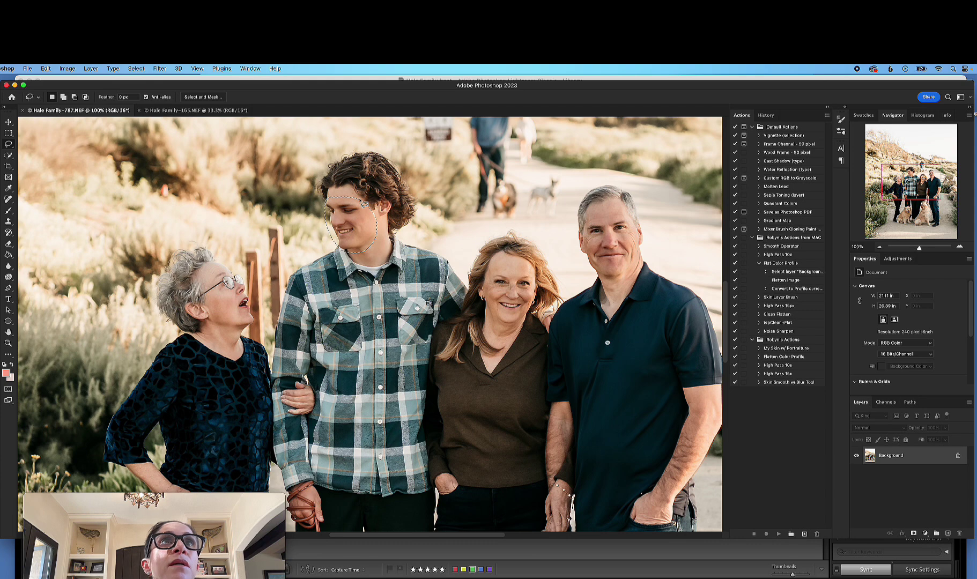
left_click(137, 69)
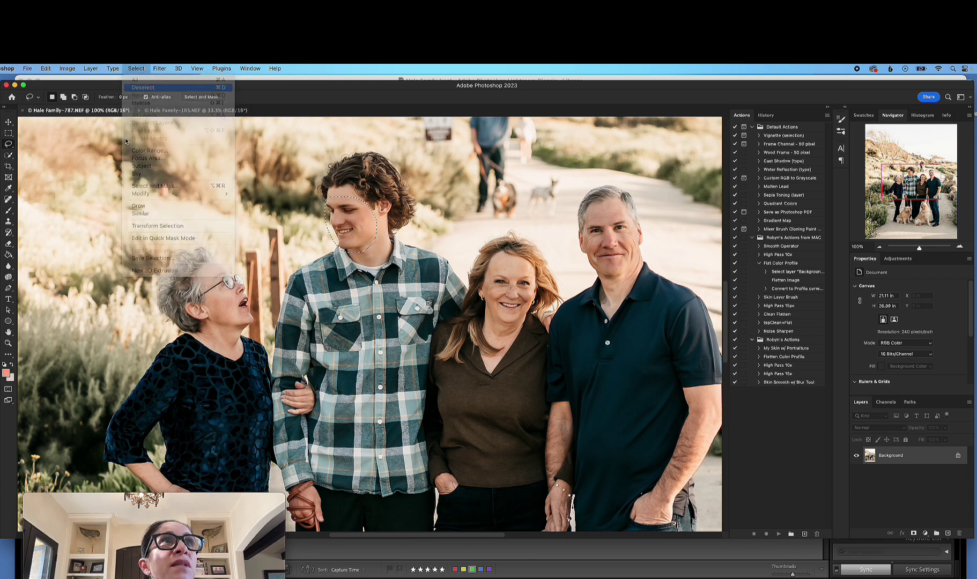
key("Escape")
Step: Check the 165 photo, then lasso the young man's whole head and hair down to the collar in the 787 photo
left_click(170, 111)
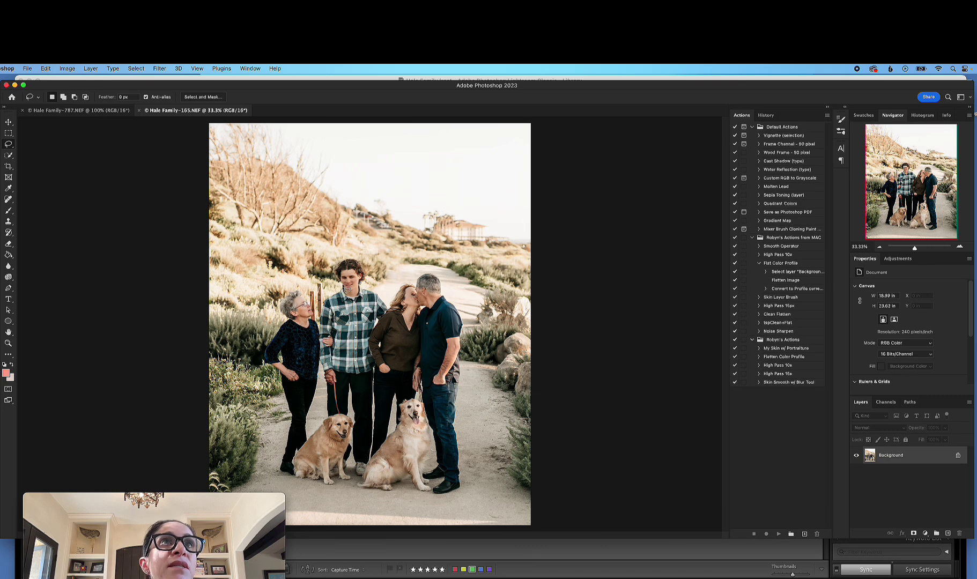
left_click(95, 112)
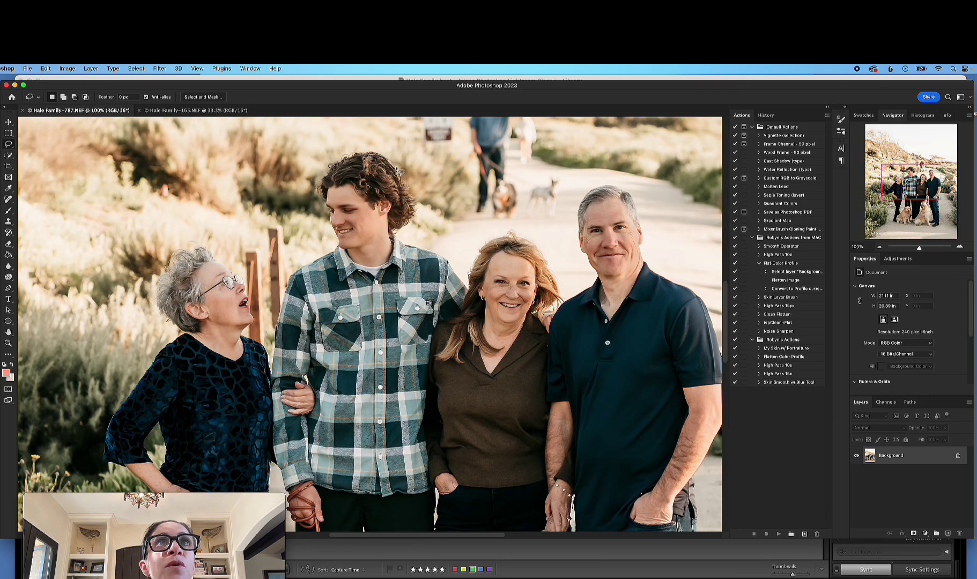
mouse_move(402, 170)
left_mouse_down()
mouse_move(354, 149)
mouse_move(320, 162)
mouse_move(303, 186)
mouse_move(322, 237)
mouse_move(356, 251)
mouse_move(415, 232)
mouse_move(425, 198)
mouse_move(399, 162)
left_mouse_up()
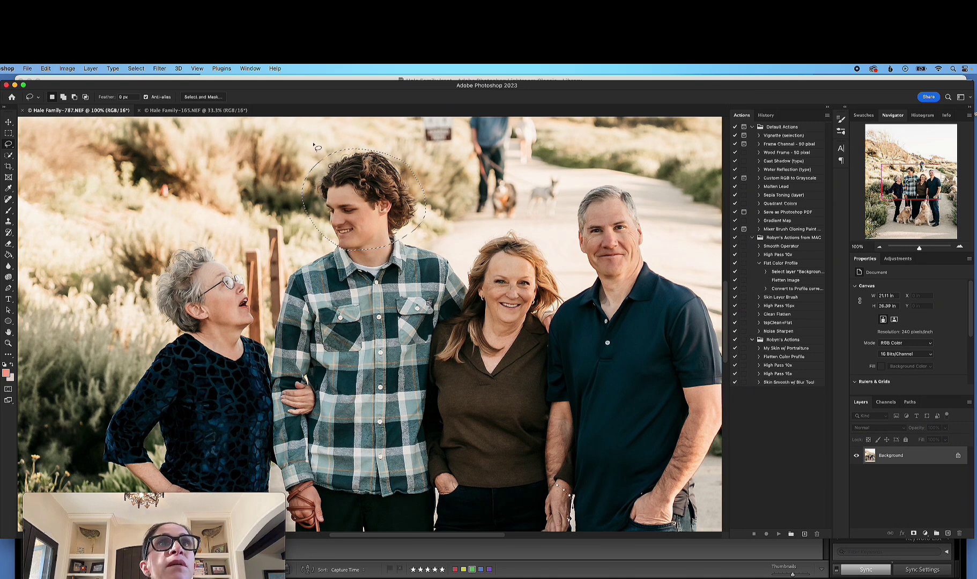
Step: Copy the lassoed head from the 787 photo and paste it into the 165 photo as a new layer
left_click(51, 70)
left_click(59, 128)
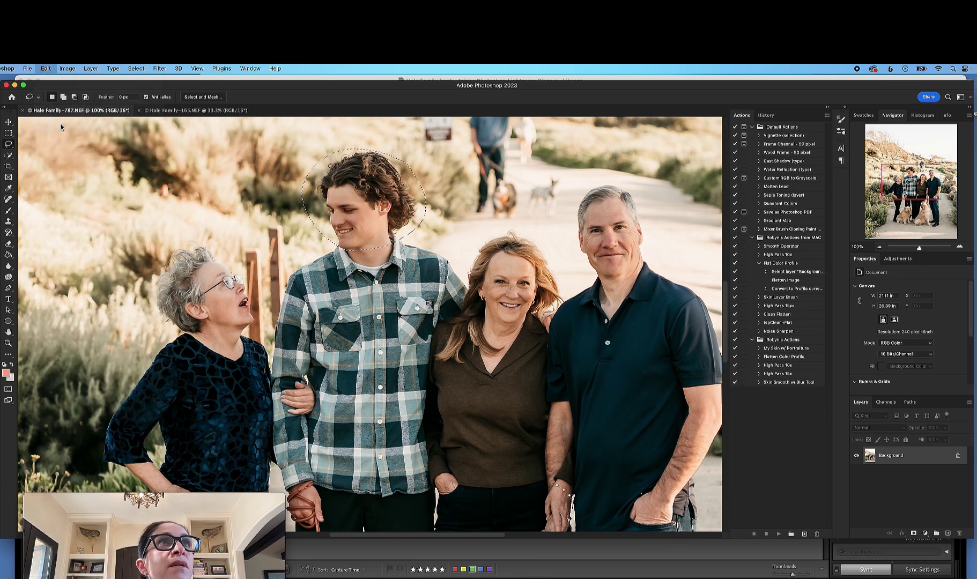
left_click(155, 111)
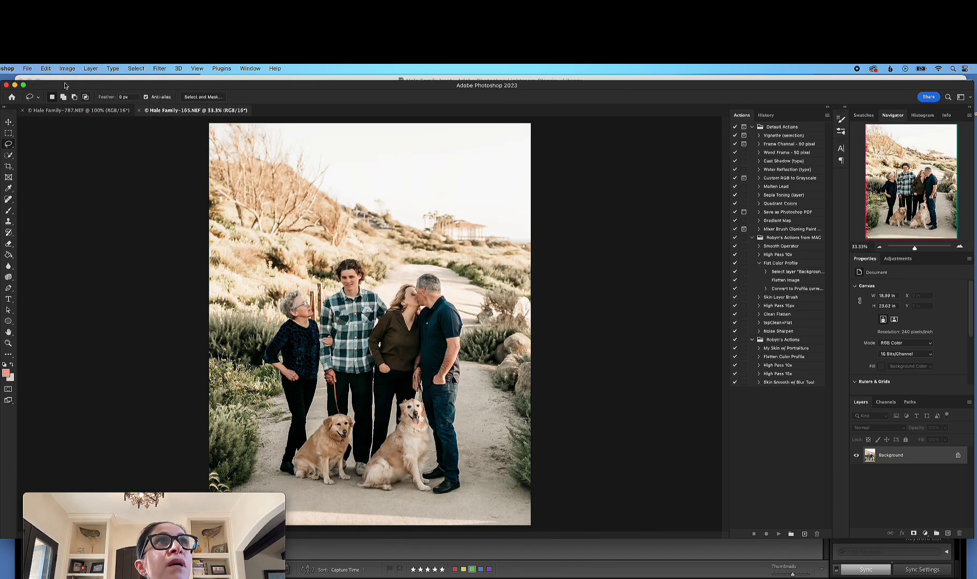
left_click(47, 69)
left_click(61, 146)
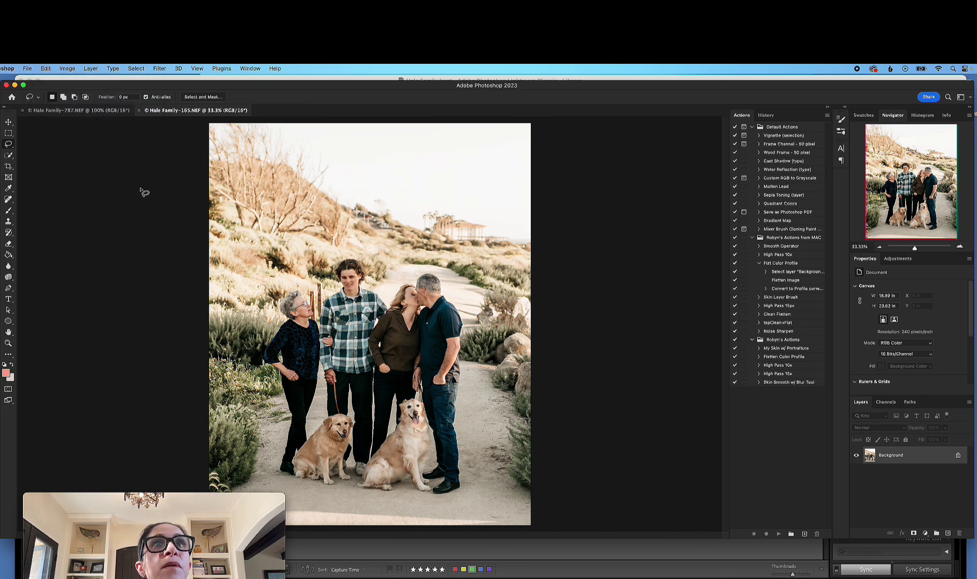
key("super+v")
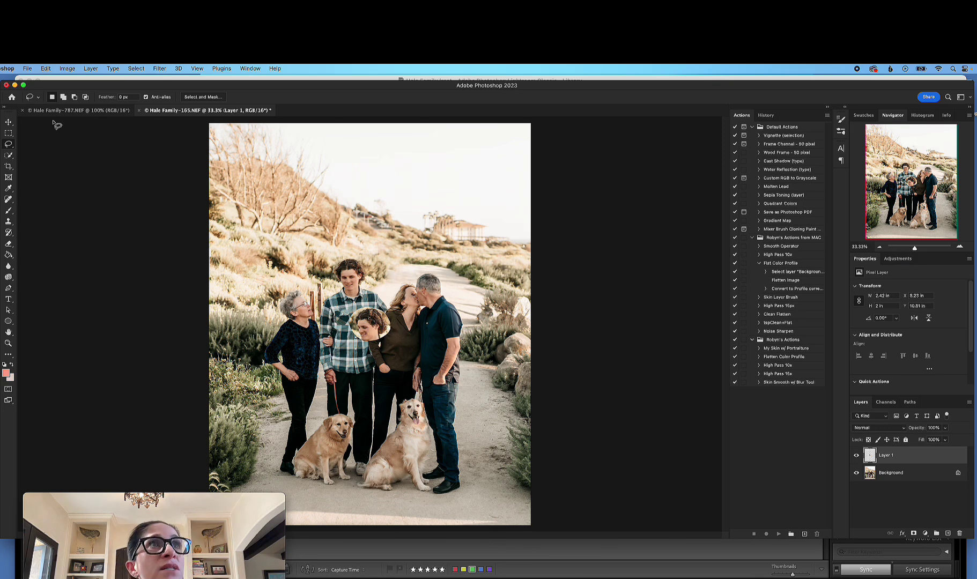
Step: Move the pasted head over the young man's original head, lining it up with his neck and shirt collar
left_click(9, 123)
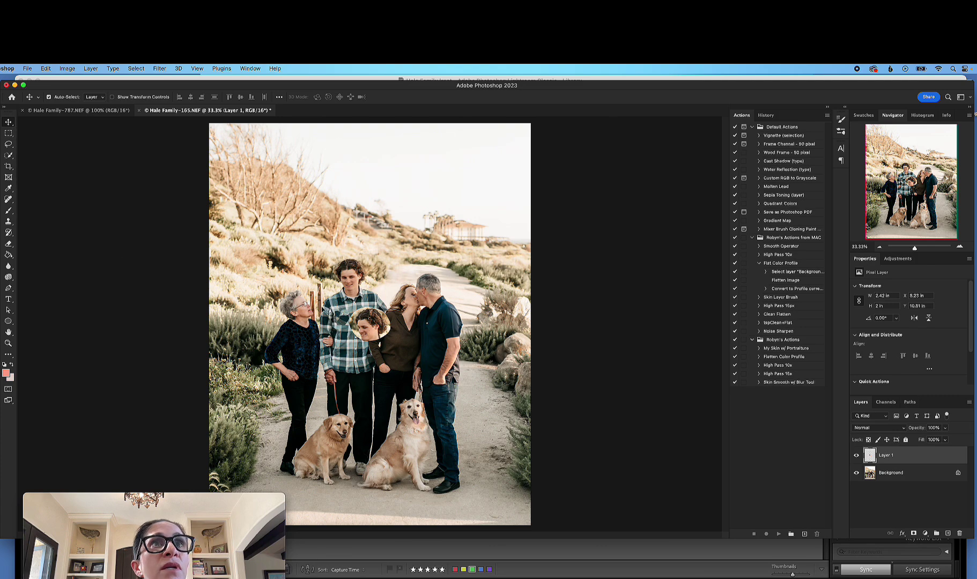
left_click_drag(374, 325, 355, 279)
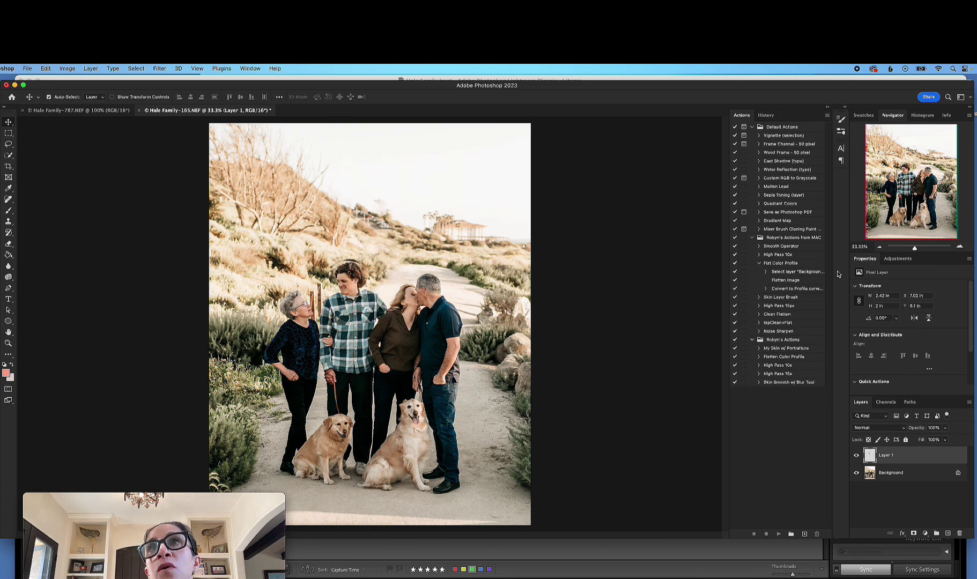
left_click(961, 246)
left_click(960, 246)
left_click(961, 247)
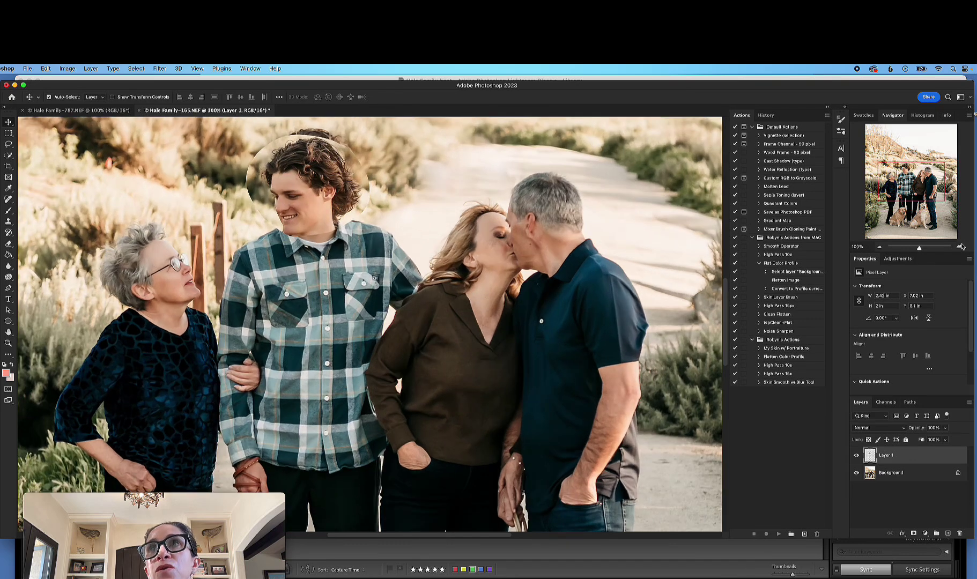
left_click(961, 246)
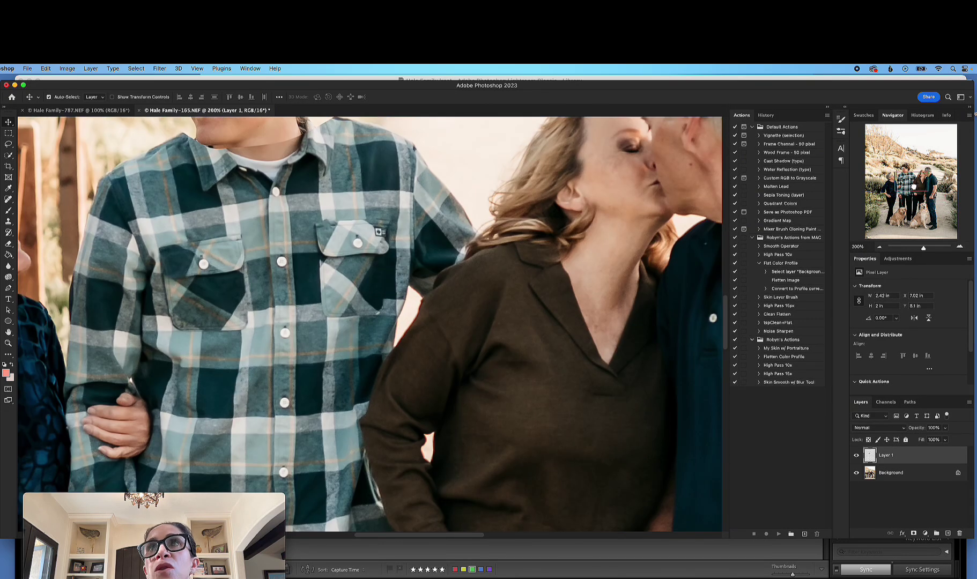
left_click_drag(913, 186, 908, 176)
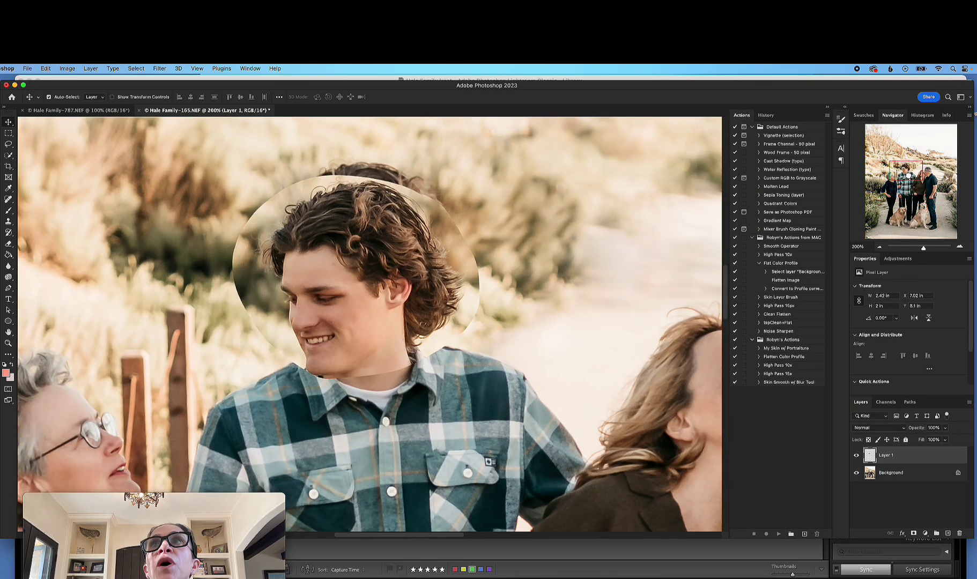
left_click_drag(380, 265, 379, 241)
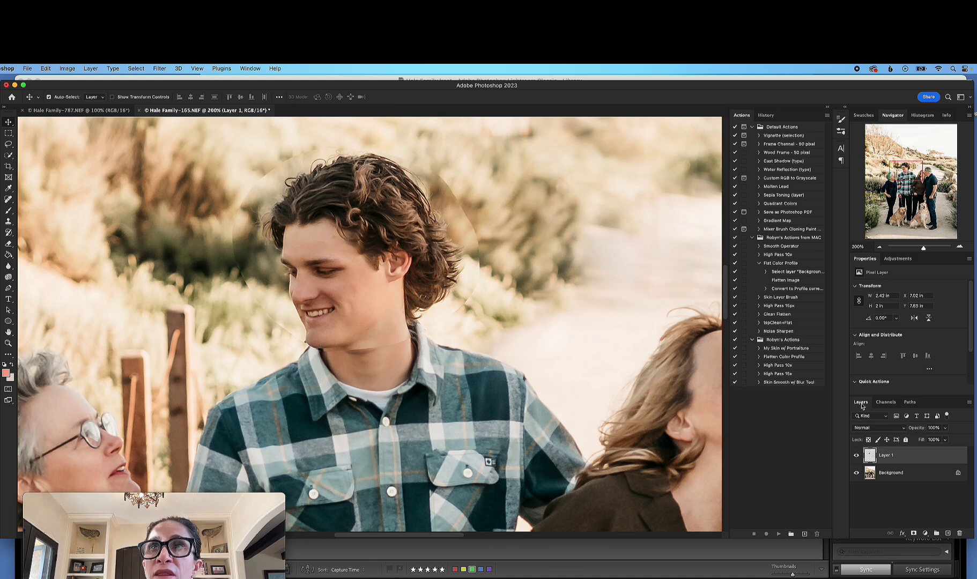
Step: Lower the opacity of the pasted head layer to 60% so the original head shows through
left_click(947, 429)
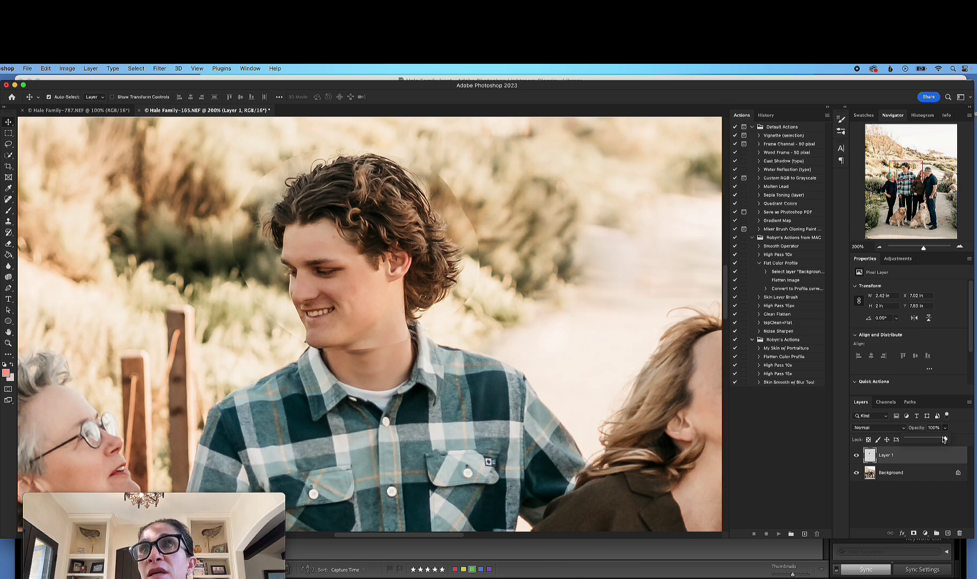
left_click_drag(946, 441, 909, 441)
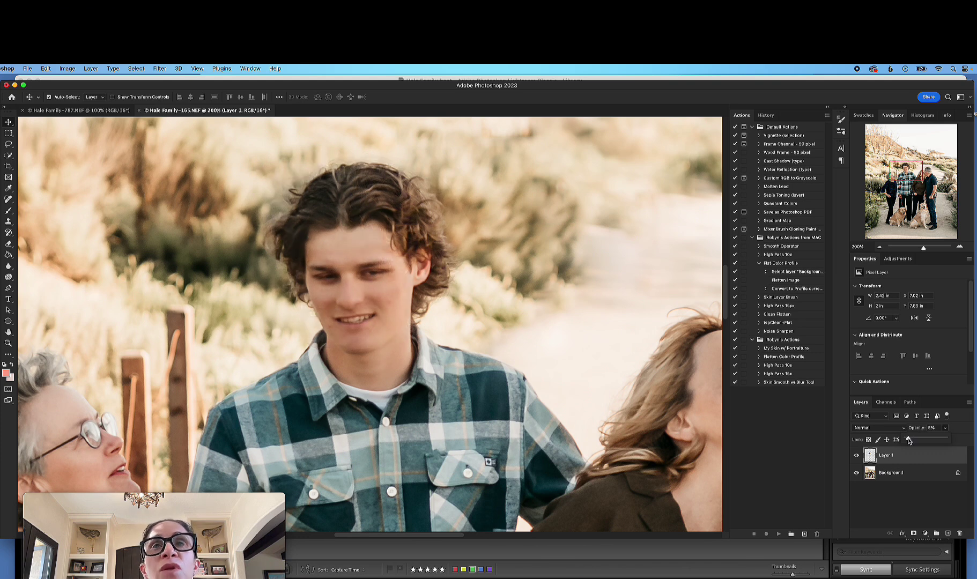
left_click_drag(910, 441, 931, 443)
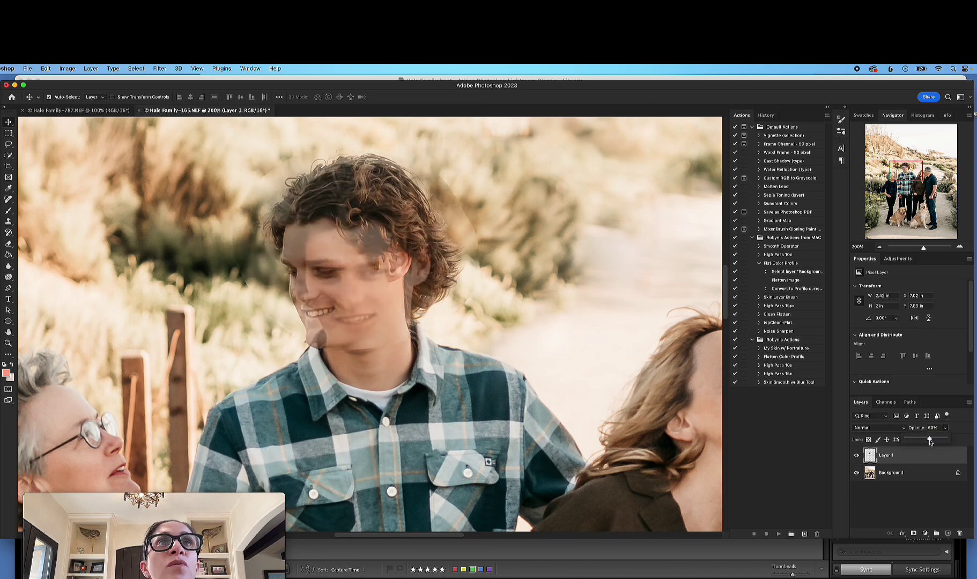
left_click(394, 291)
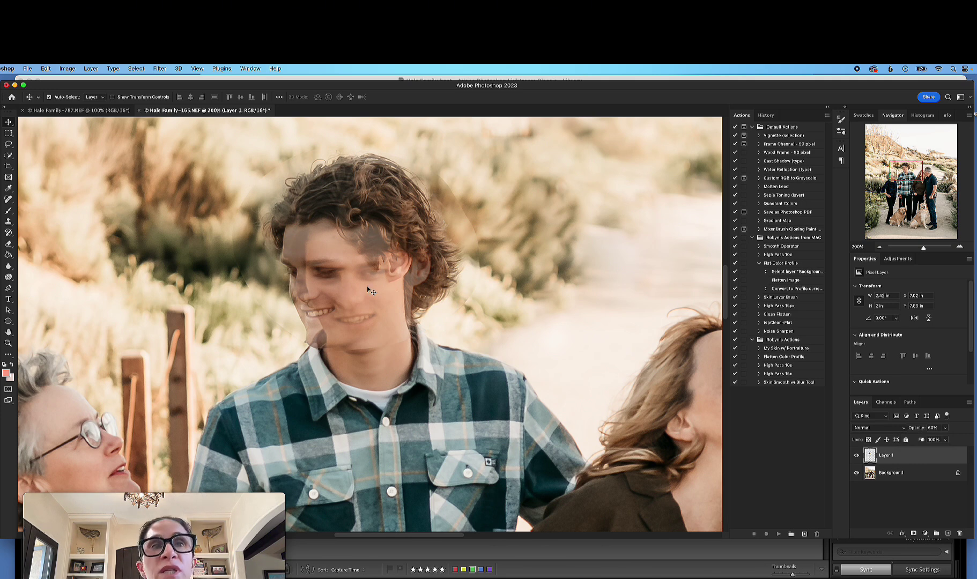
Step: Nudge the semi-transparent head down and to the right over the original head, to about X 7.1 in, Y 7.9 in
key("Down")
key("Down")
key("Down")
key("Down")
key("Down")
key("Down")
key("Down")
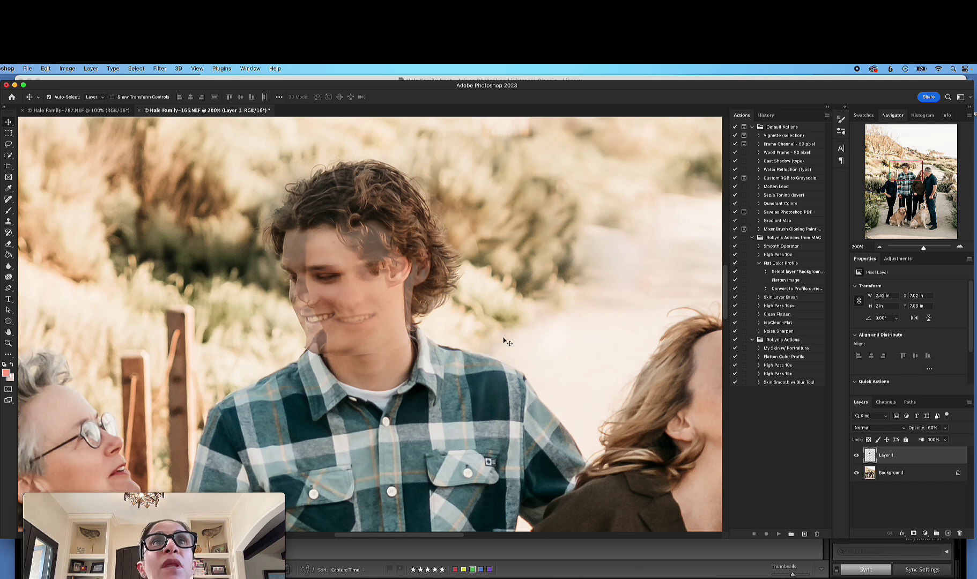
key("Down")
key("Down")
key("Down")
key("Down")
key("Down")
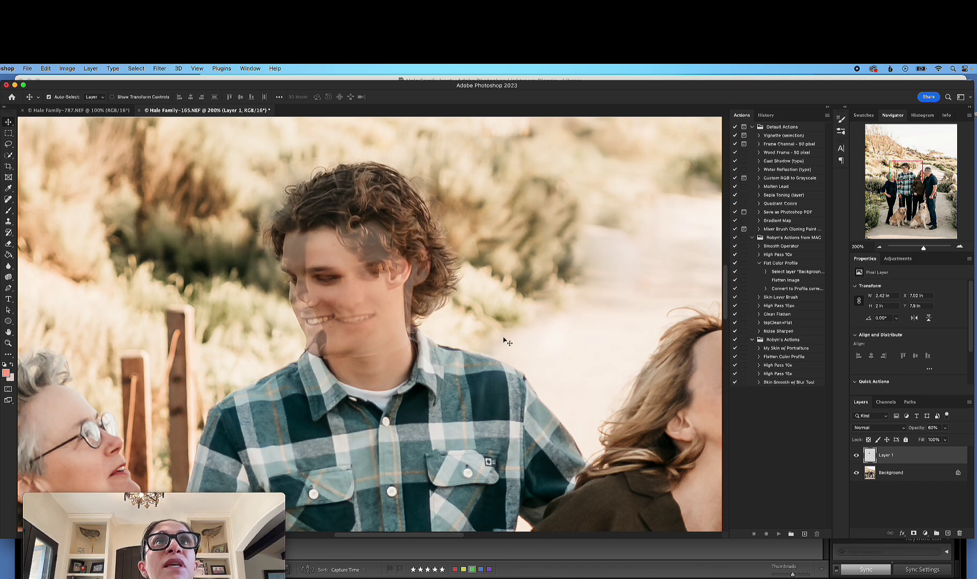
key("Right")
key("Right")
key("Right")
key("Right")
key("Right")
key("Right")
key("Right")
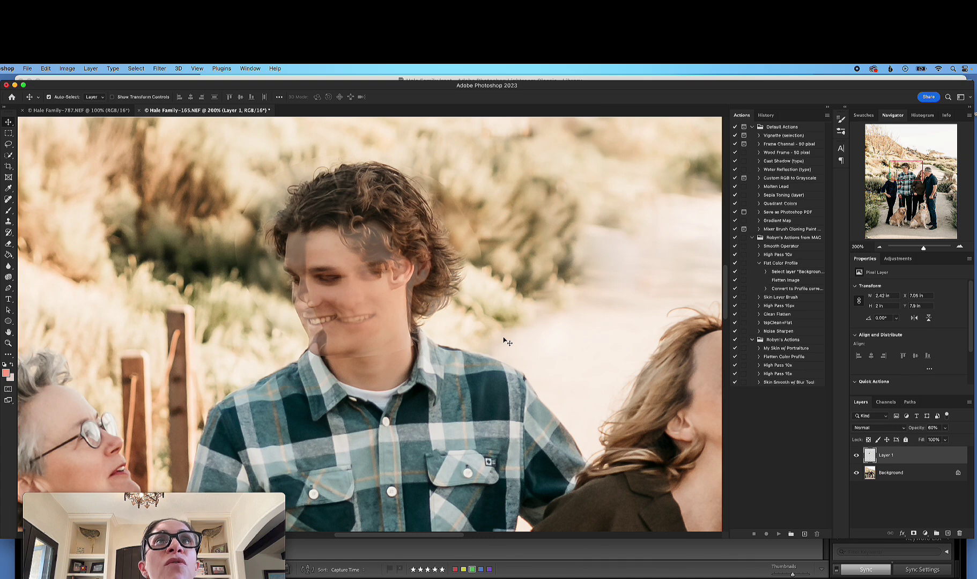
key("Right")
key("Right")
key("Right")
key("Right")
key("Right")
key("Right")
key("Right")
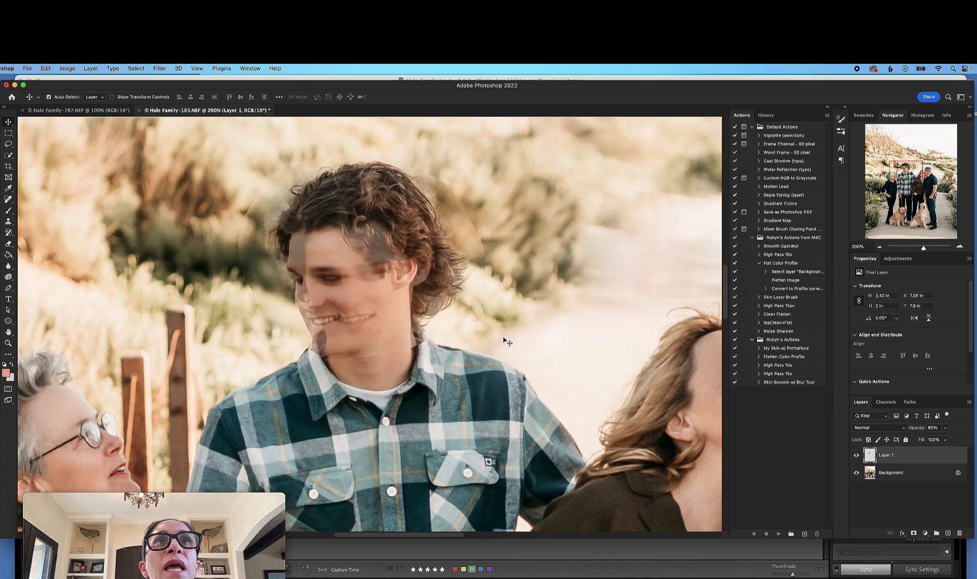
key("Right")
key("Right")
key("Right")
key("Right")
key("Right")
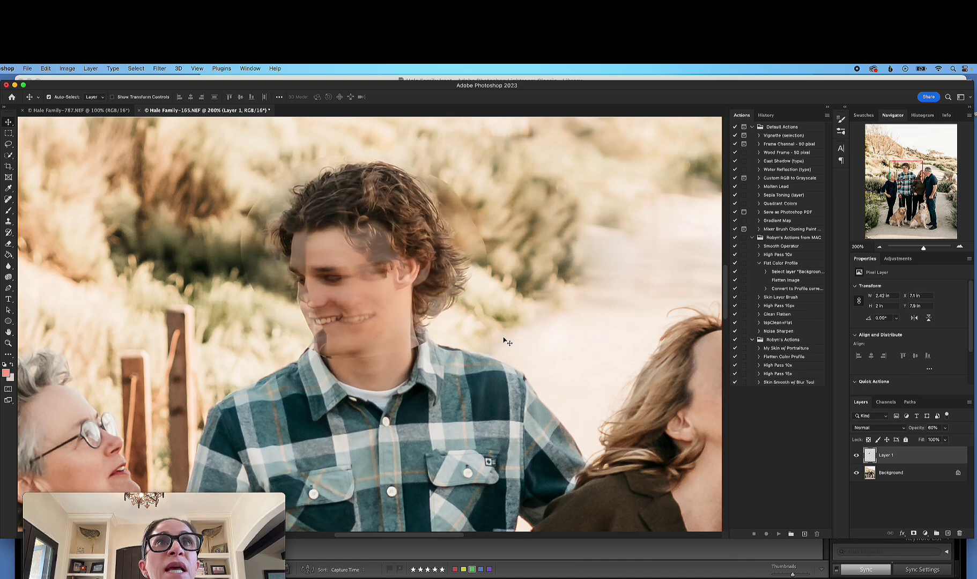
Step: Restore the head layer to 100% opacity and nudge it slightly back left, to about X 7.04 in, Y 7.89 in
left_click(946, 428)
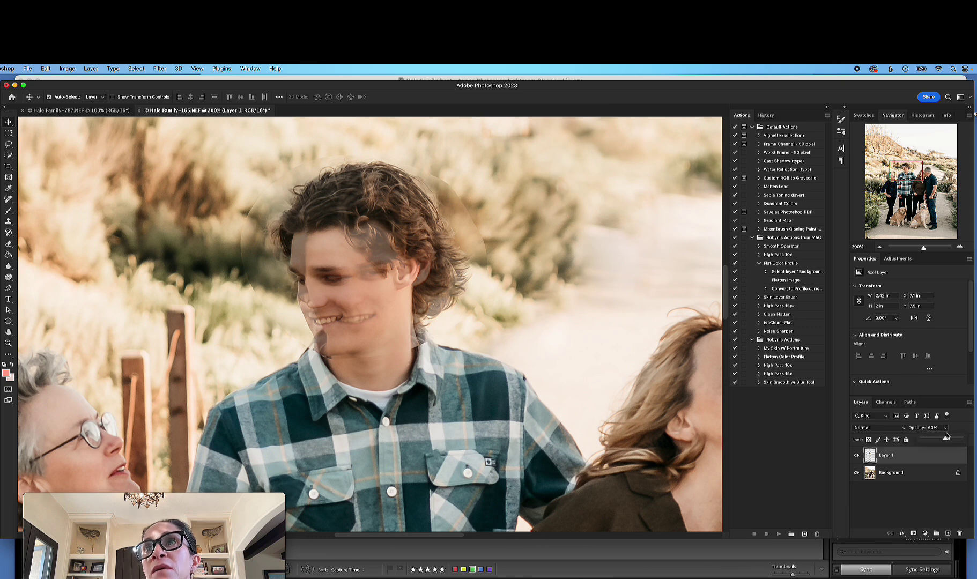
left_click_drag(947, 441, 968, 441)
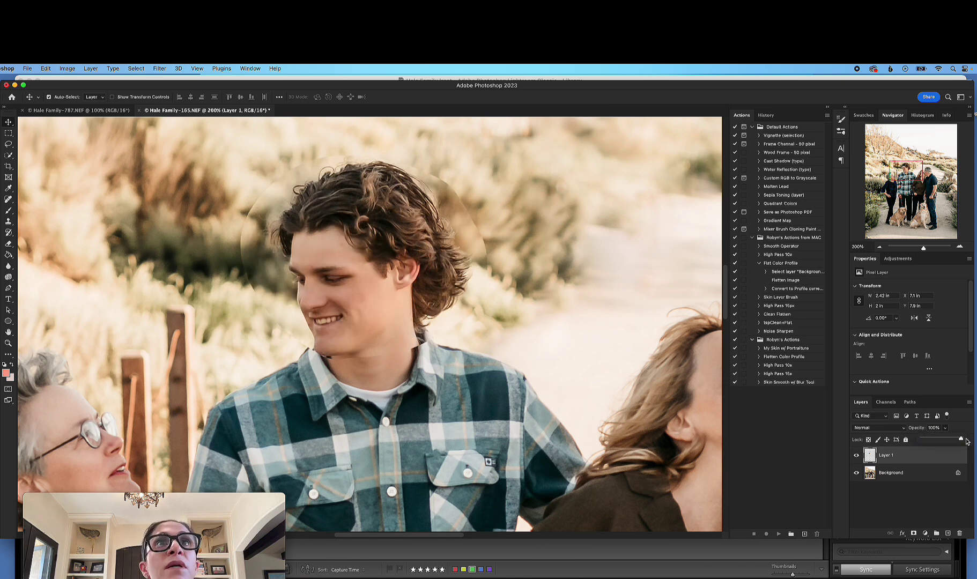
left_click(414, 320)
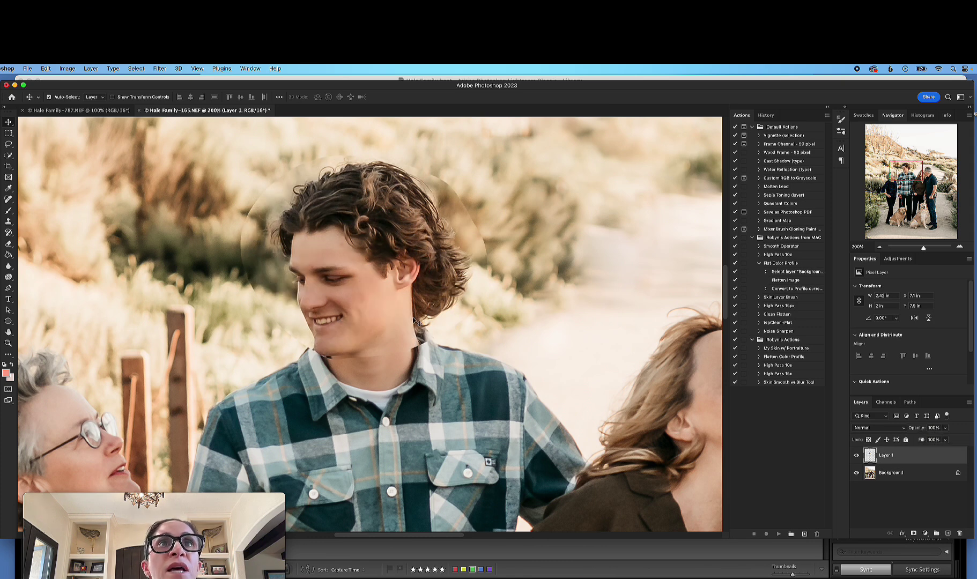
left_click_drag(419, 323, 418, 323)
key("Left")
key("Left")
key("Left")
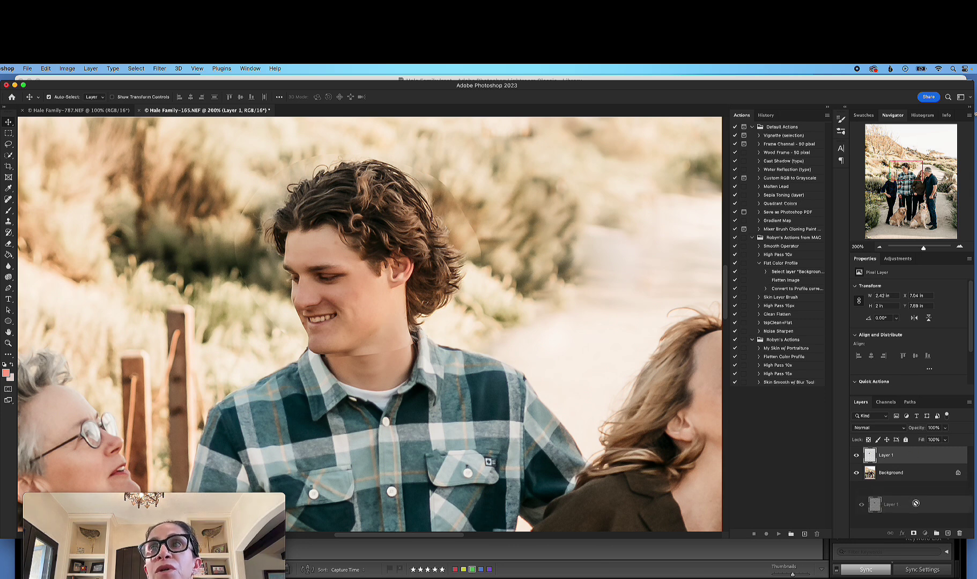
Step: Add a layer mask to Layer 1 and invert the mask to hide the pasted head
left_click(914, 534, "alt")
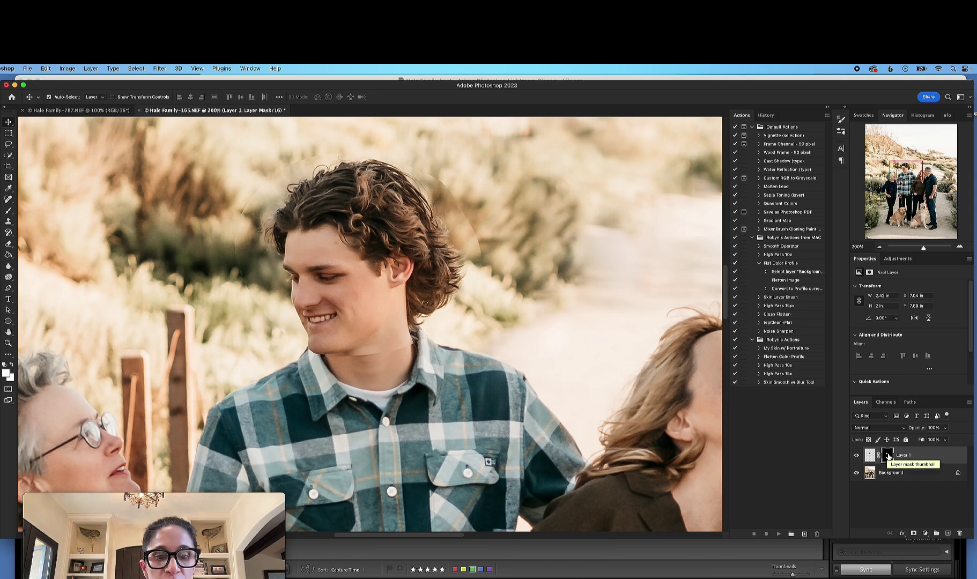
key("super+i")
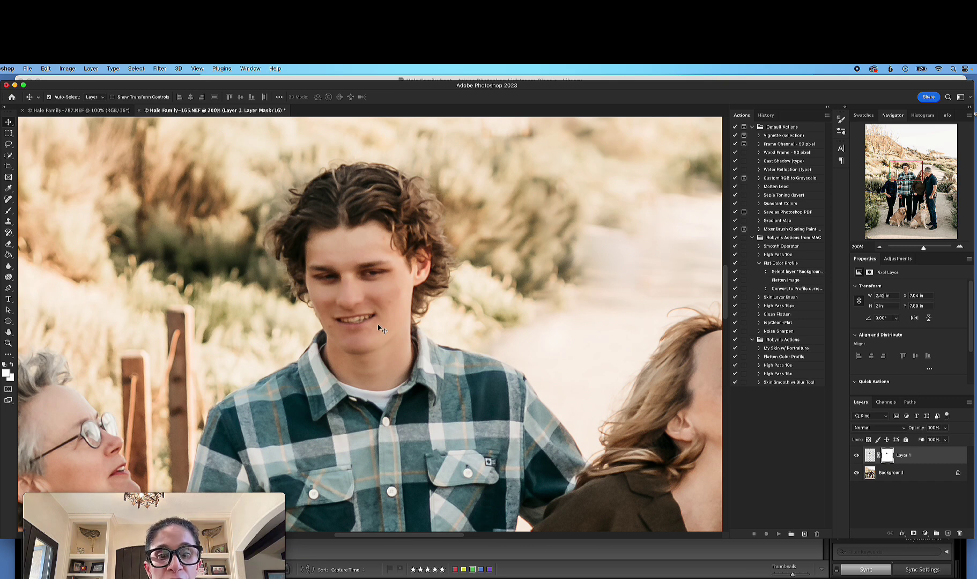
Step: Enlarge the Brush to about 175 px and paint white on the mask at 37% opacity over the young man's face
key("b")
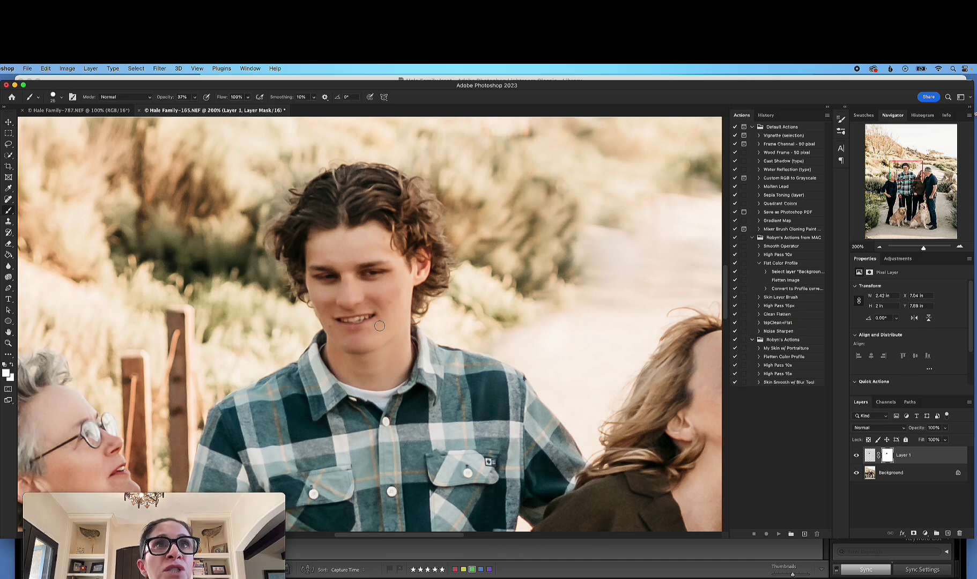
key("bracketright")
key("bracketright")
key("bracketright")
key("bracketright")
key("bracketright")
key("bracketright")
key("bracketright")
key("bracketright")
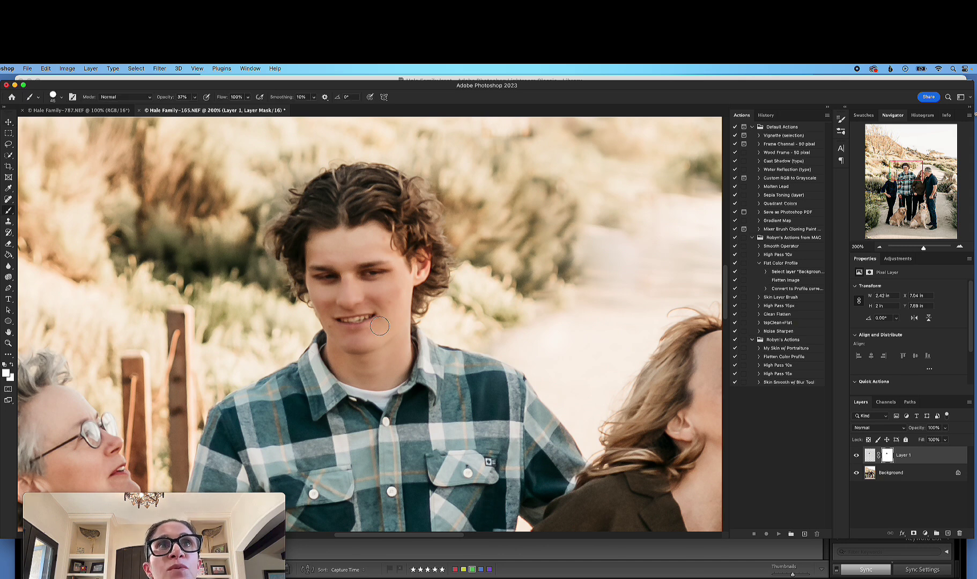
key("p")
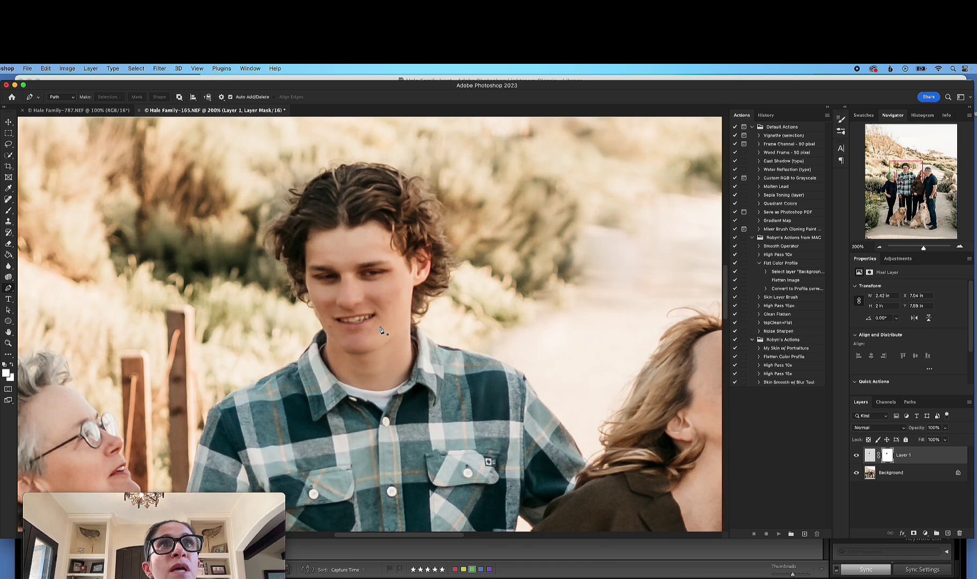
key("b")
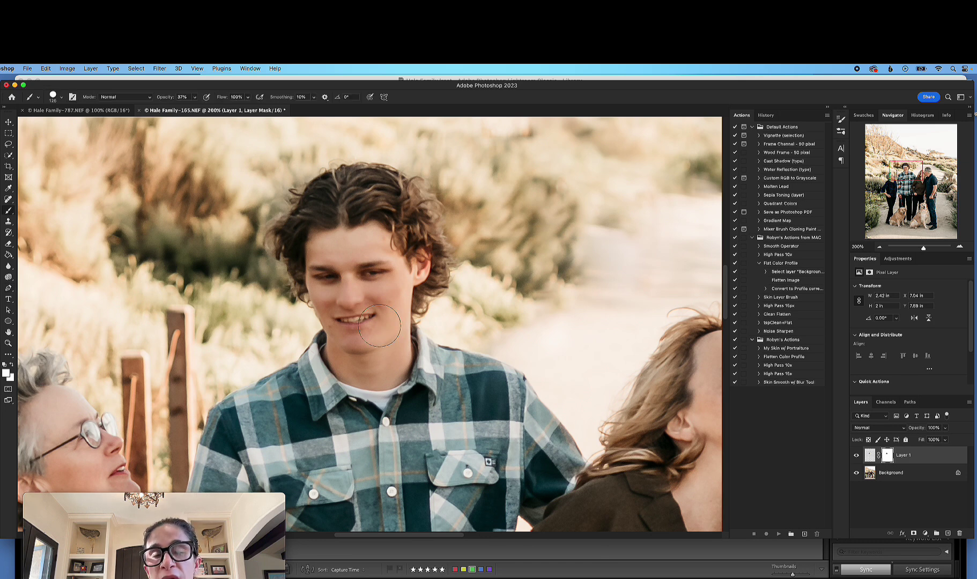
key("bracketright")
key("bracketright")
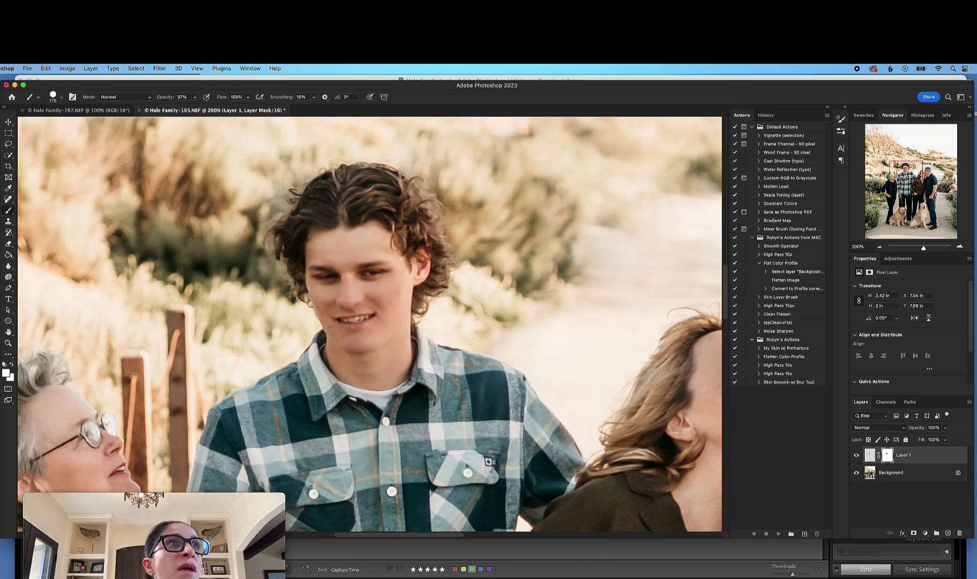
left_click(11, 366)
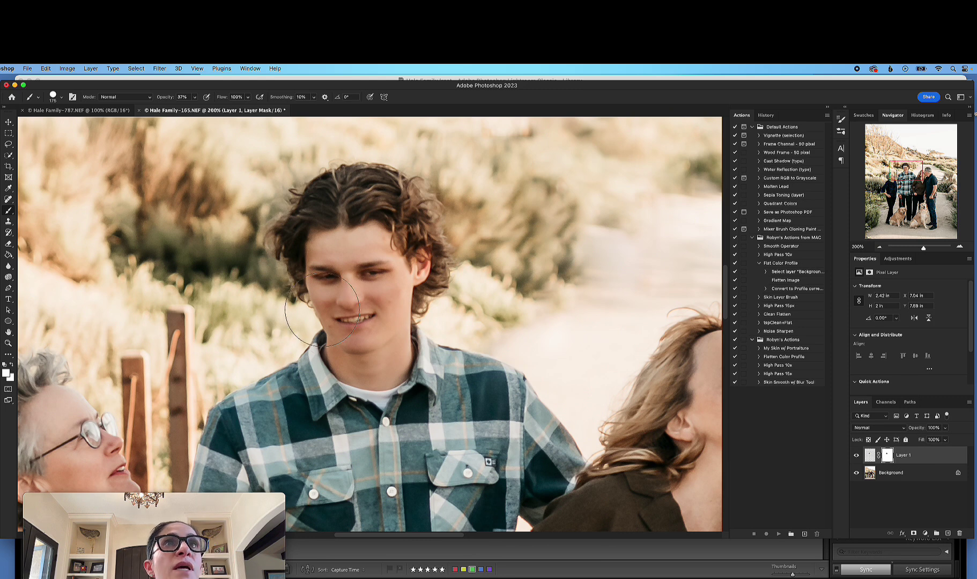
mouse_move(306, 309)
left_mouse_down()
mouse_move(370, 319)
mouse_move(364, 287)
mouse_move(319, 292)
mouse_move(307, 320)
left_mouse_up()
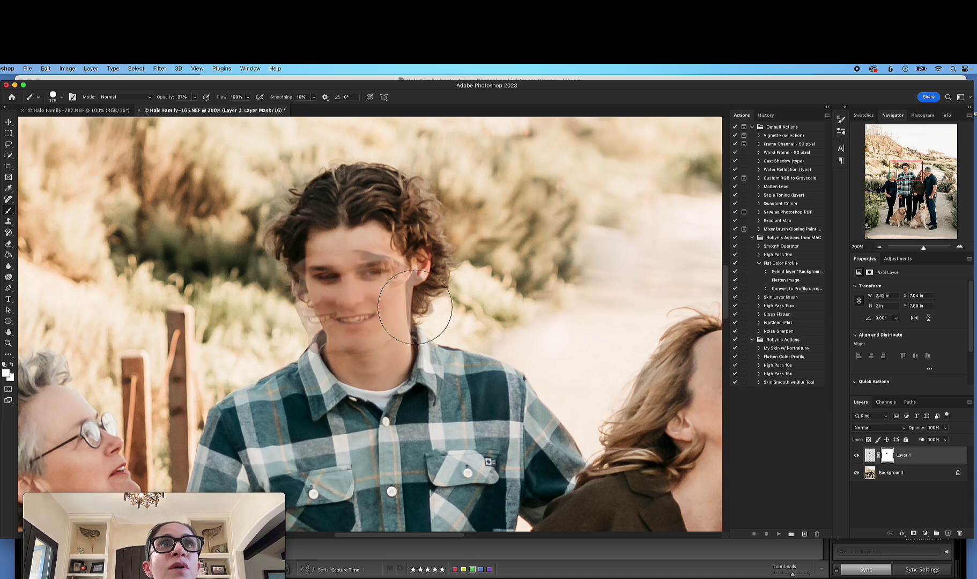
Step: Set the brush opacity to 100% and paint the mask white over the whole head to reveal the pasted face and hair
left_click(194, 98)
left_click_drag(201, 109, 225, 111)
mouse_move(375, 228)
left_mouse_down()
mouse_move(381, 252)
mouse_move(322, 279)
mouse_move(410, 311)
mouse_move(351, 335)
mouse_move(432, 293)
mouse_move(413, 183)
mouse_move(370, 164)
mouse_move(340, 166)
mouse_move(319, 192)
mouse_move(284, 207)
mouse_move(268, 255)
mouse_move(277, 301)
mouse_move(298, 330)
mouse_move(379, 330)
mouse_move(413, 297)
mouse_move(421, 193)
mouse_move(354, 169)
mouse_move(322, 198)
mouse_move(295, 227)
mouse_move(316, 300)
mouse_move(424, 290)
mouse_move(449, 196)
mouse_move(439, 190)
left_mouse_up()
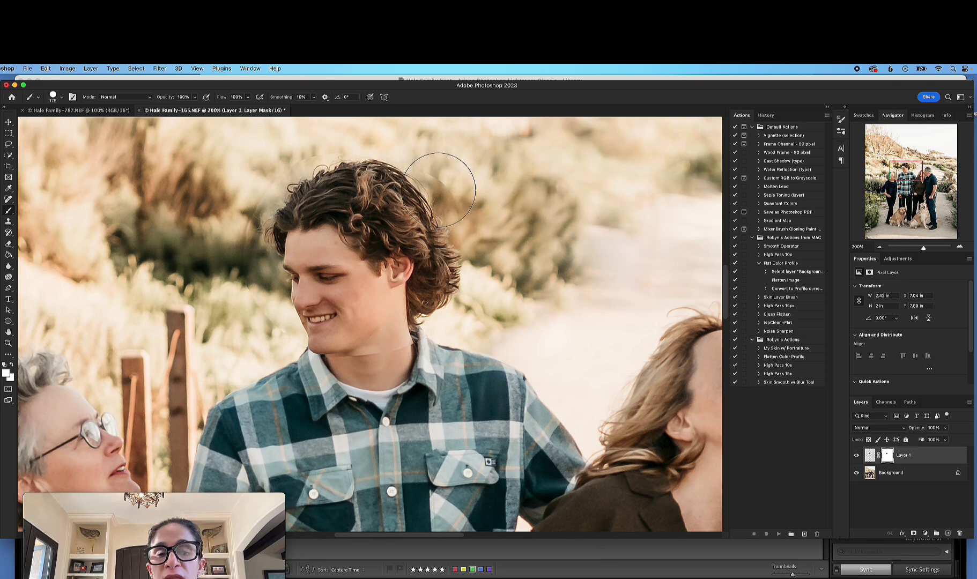
Step: Reduce the Brush to 60 px, make black the foreground colour and set the brush hardness to about 39%
key("bracketleft")
key("bracketleft")
key("bracketleft")
key("bracketleft")
key("bracketleft")
key("bracketleft")
key("bracketleft")
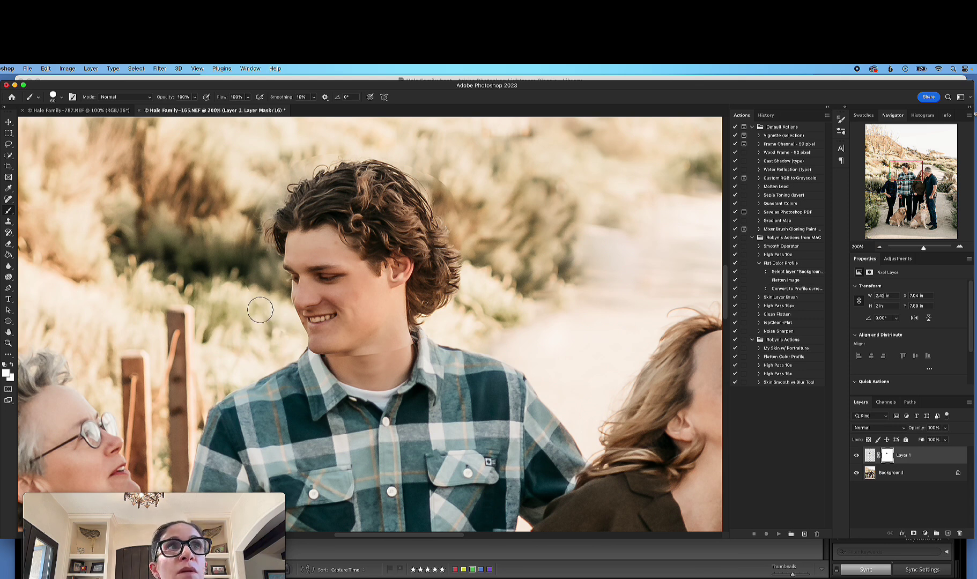
left_click(11, 365)
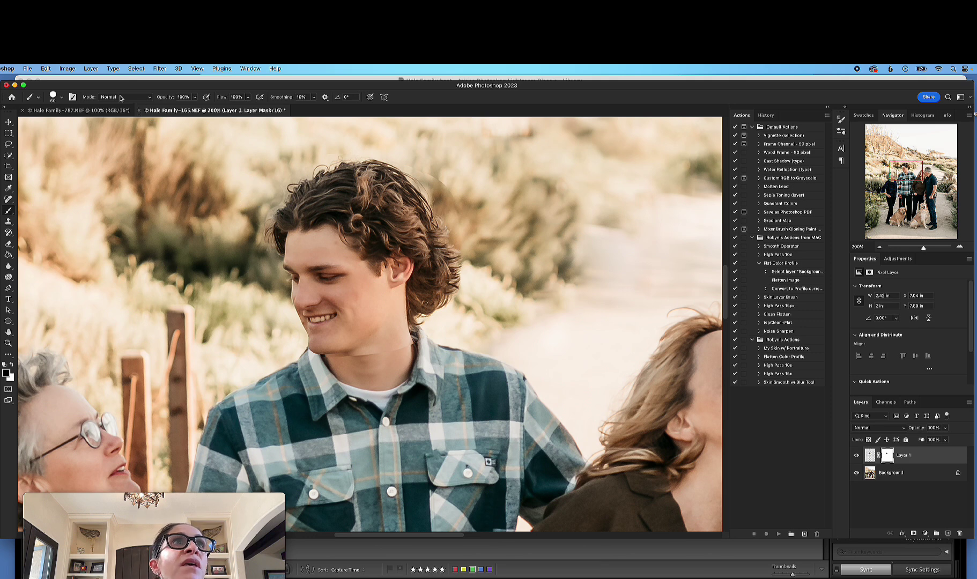
left_click(61, 97)
left_click_drag(97, 144, 70, 144)
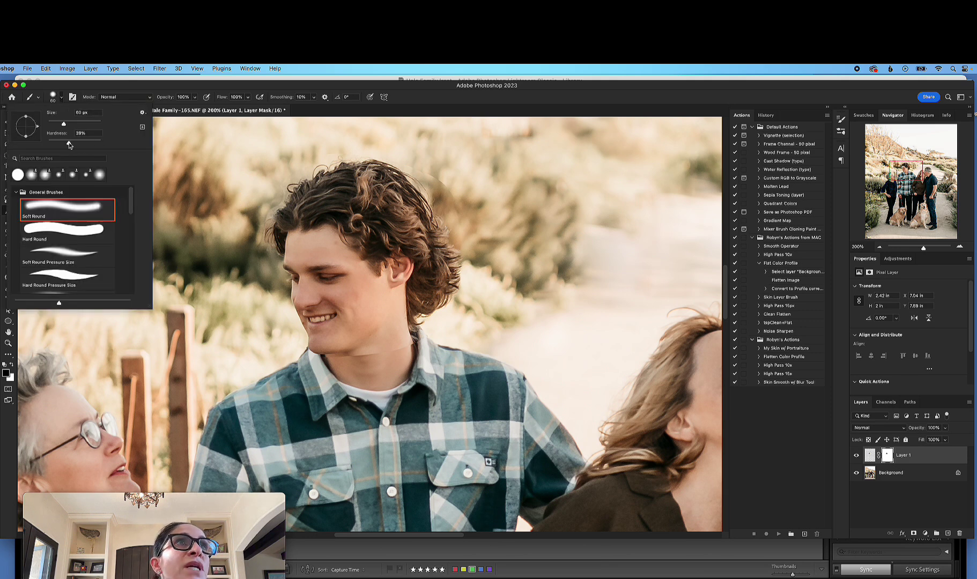
Step: Paint black on the Layer 1 mask around the face and hair outline, and white over the rear edge of the hair
left_click(198, 185)
mouse_move(269, 270)
left_mouse_down()
mouse_move(251, 248)
mouse_move(252, 217)
mouse_move(267, 204)
left_mouse_up()
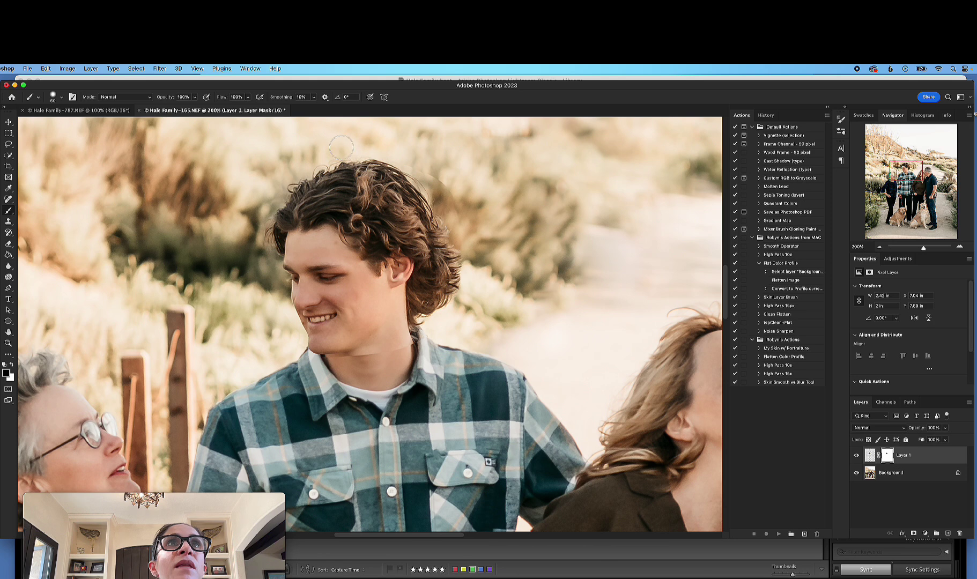
mouse_move(342, 147)
left_mouse_down()
mouse_move(438, 179)
mouse_move(465, 239)
mouse_move(451, 198)
mouse_move(425, 176)
mouse_move(450, 193)
mouse_move(433, 189)
mouse_move(429, 208)
left_mouse_up()
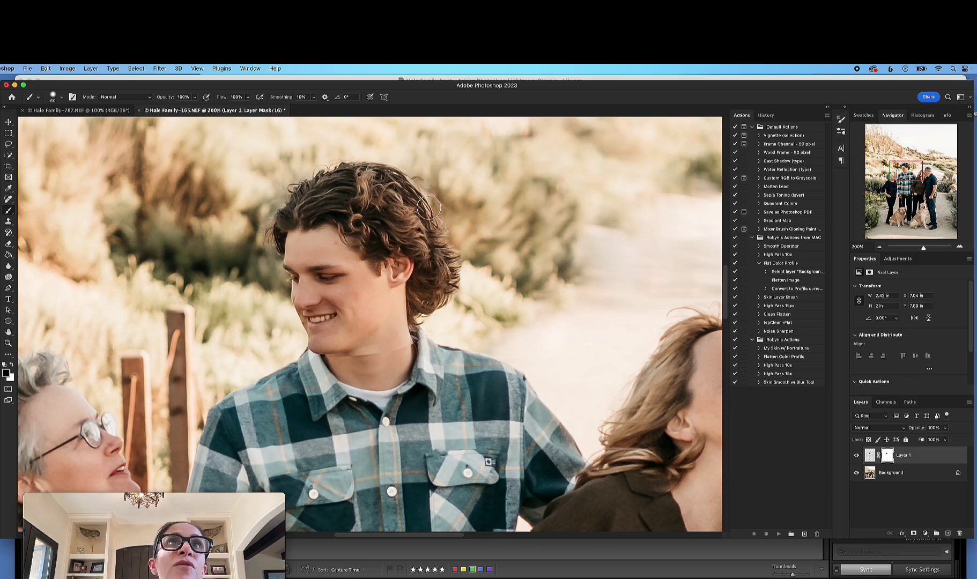
left_click(12, 365)
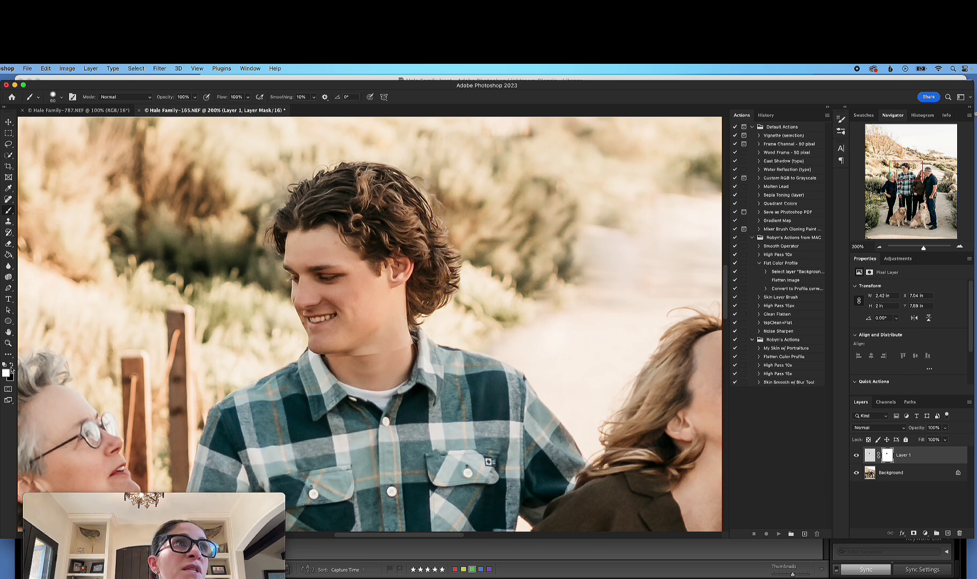
left_click_drag(430, 181, 452, 221)
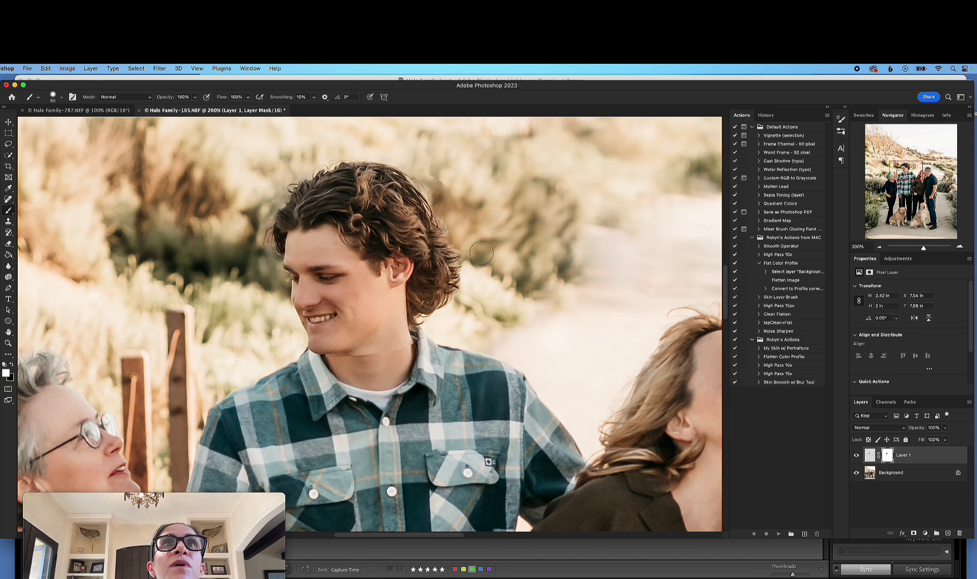
Step: Switch the foreground back to black, reduce the brush to about 20 px and clean up the mask along the neck and collar
left_click(13, 365)
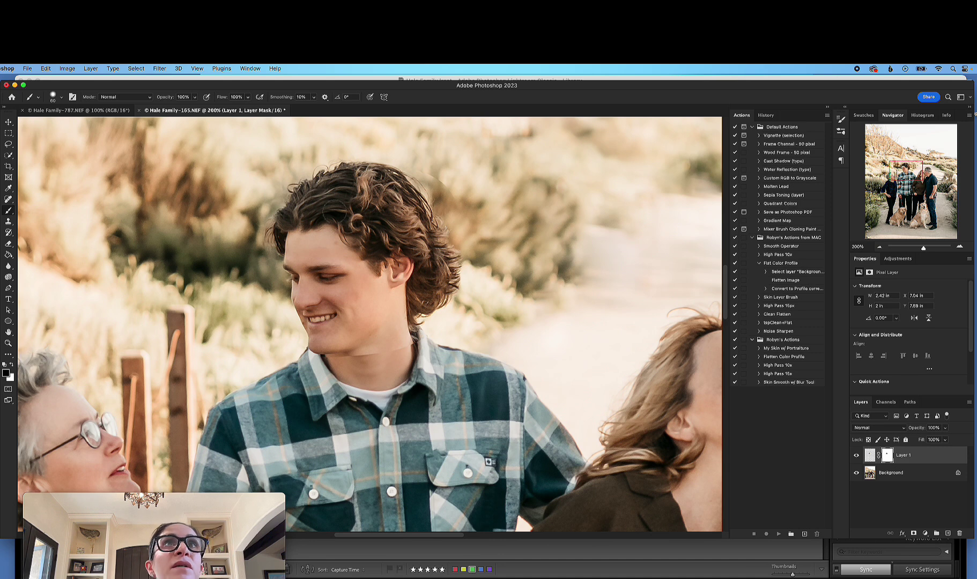
key("bracketleft")
key("bracketleft")
key("bracketleft")
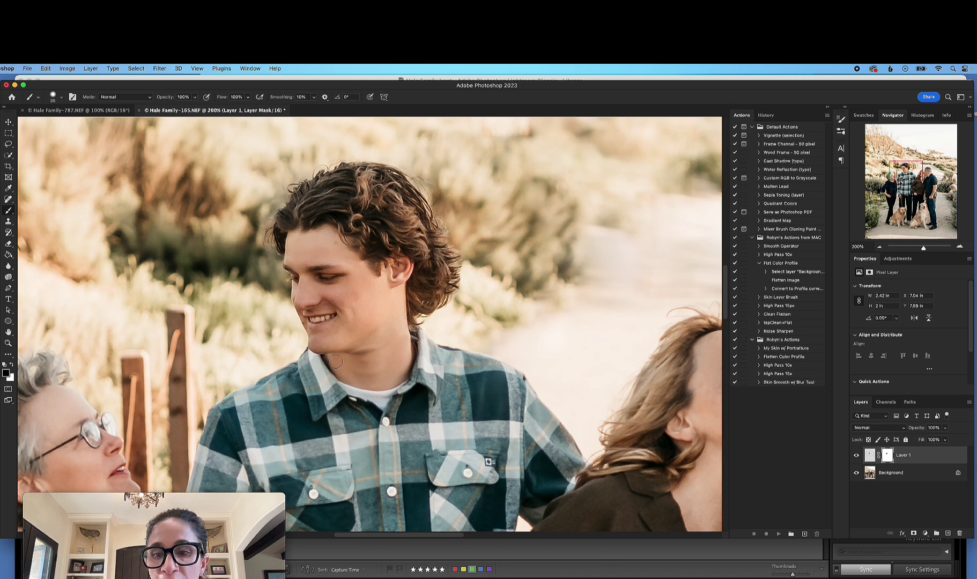
key("bracketleft")
key("bracketleft")
key("bracketleft")
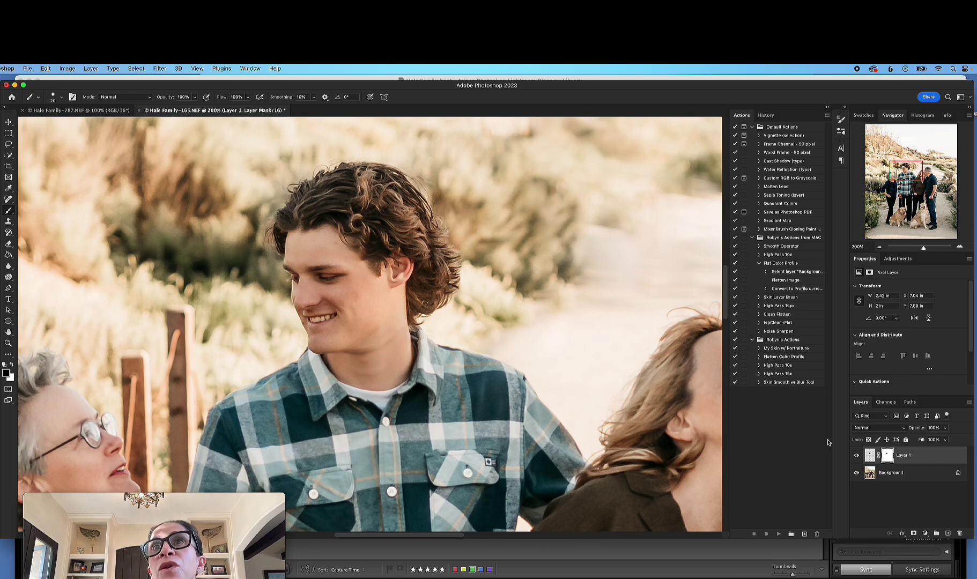
Step: Compare the photo with and without the swapped head by toggling Layer 1's visibility at 66.7% zoom
left_click(881, 248)
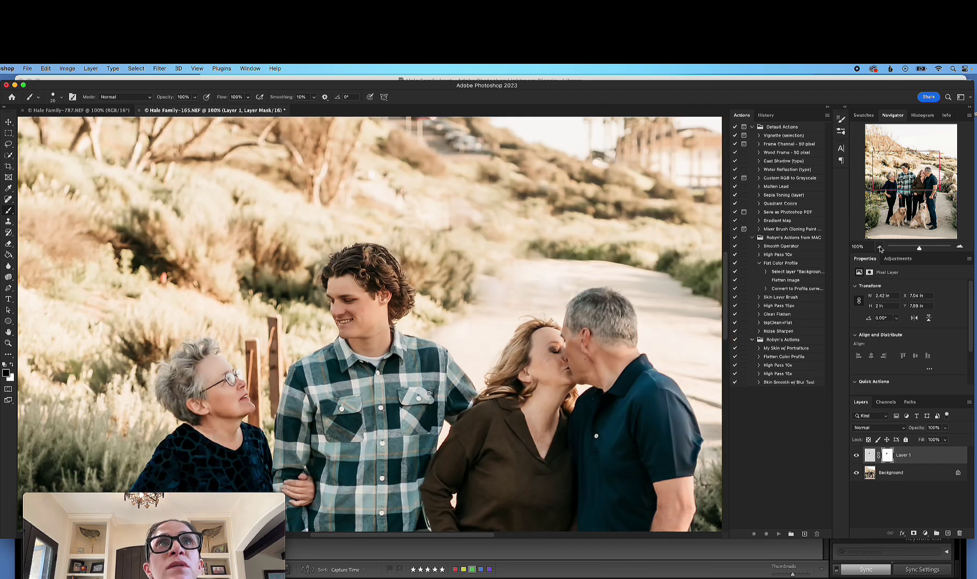
left_click(880, 247)
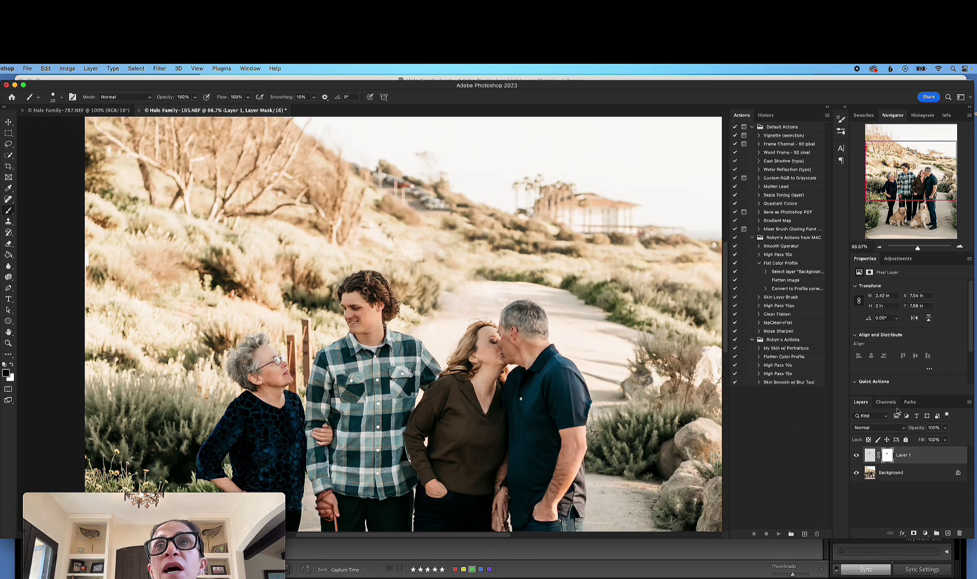
left_click(857, 458)
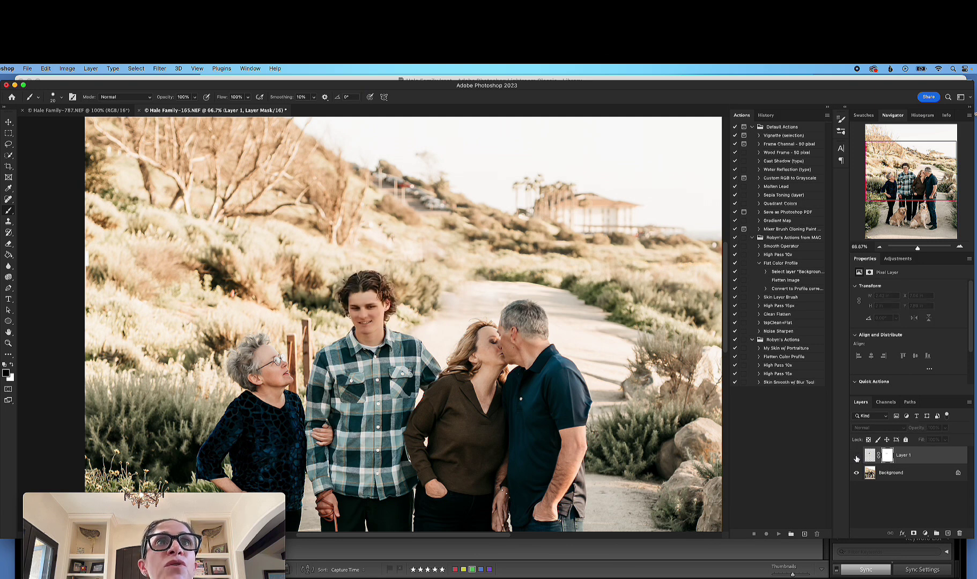
left_click(857, 457)
left_click(857, 457)
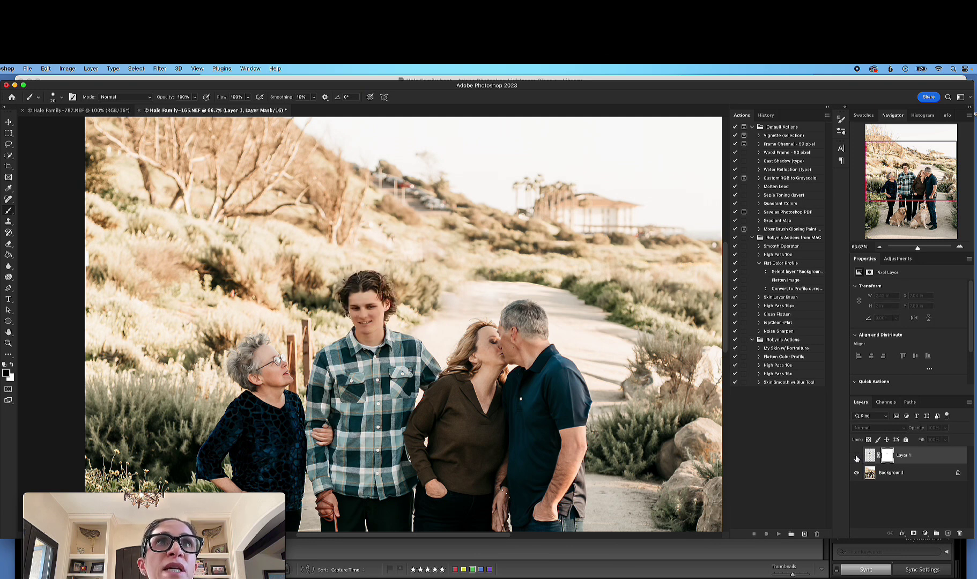
left_click(857, 458)
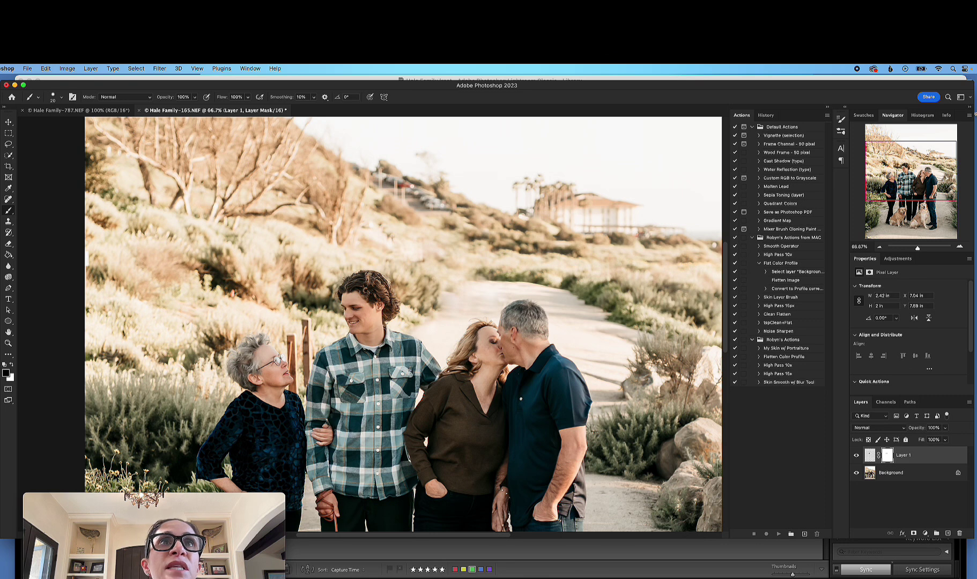
left_click(857, 456)
left_click(857, 456)
left_click(857, 456)
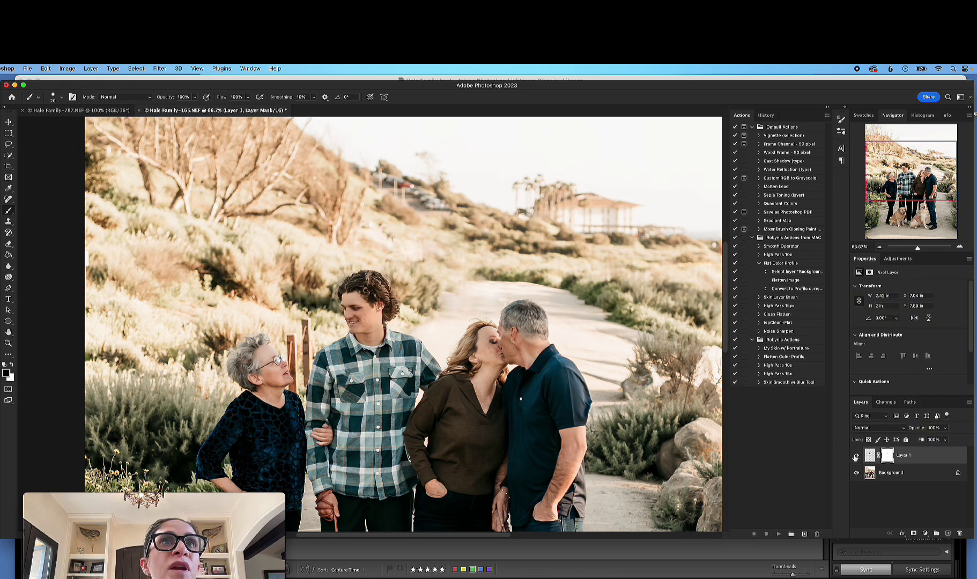
left_click(856, 457)
left_click(856, 457)
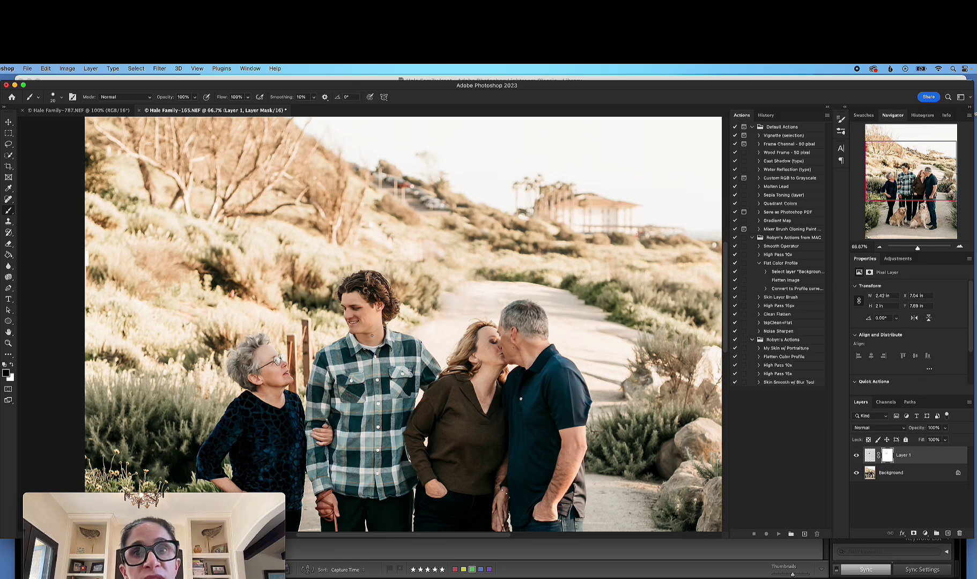
left_click(857, 456)
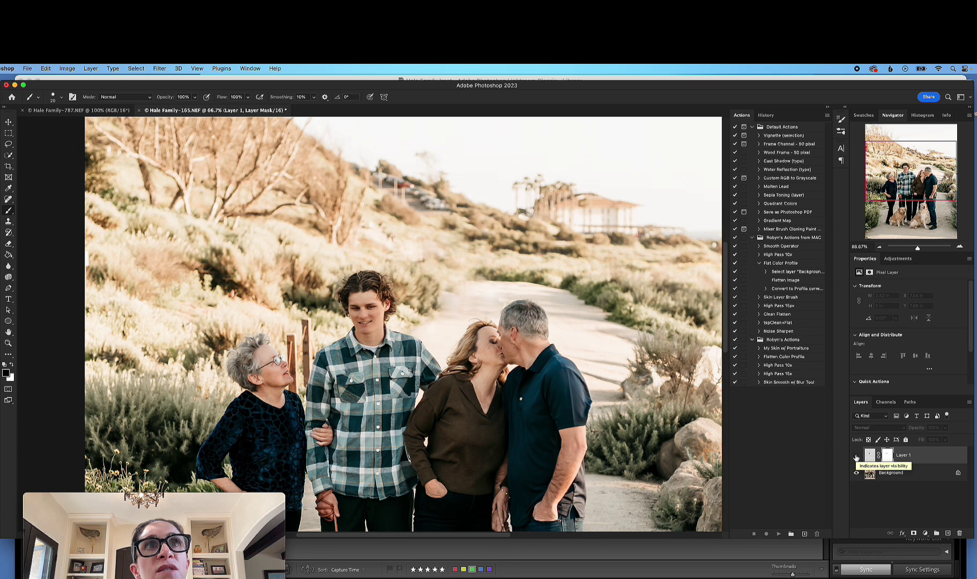
left_click(856, 456)
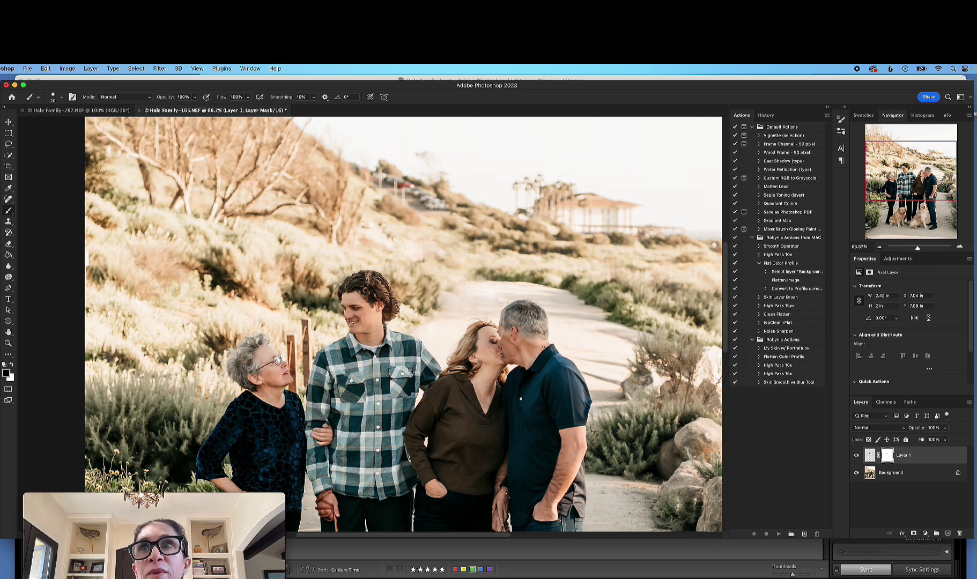
Step: Flatten Layer 1 into the Background and save the 165 photo
left_click(879, 248)
left_click(880, 248)
left_click(880, 248)
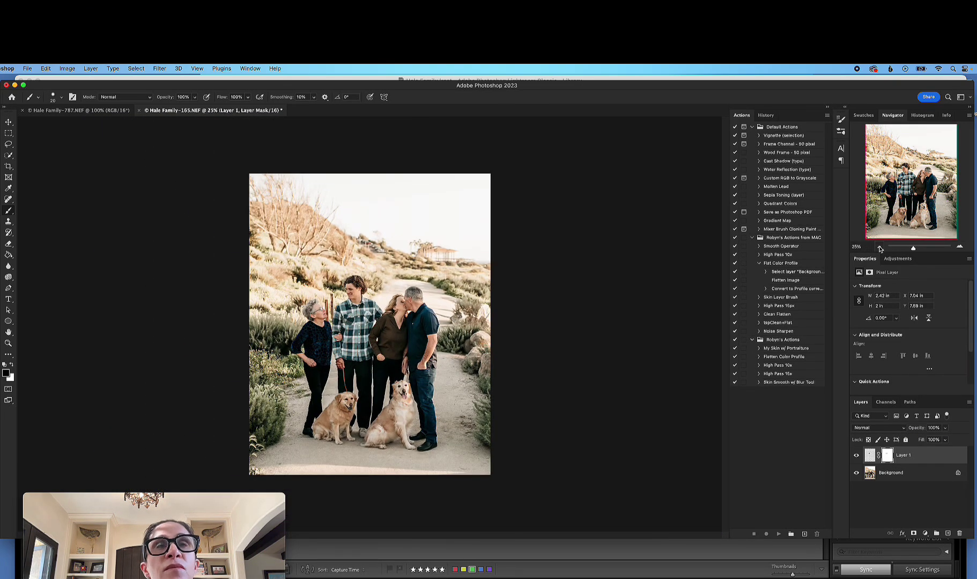
left_click(960, 247)
left_click(778, 264)
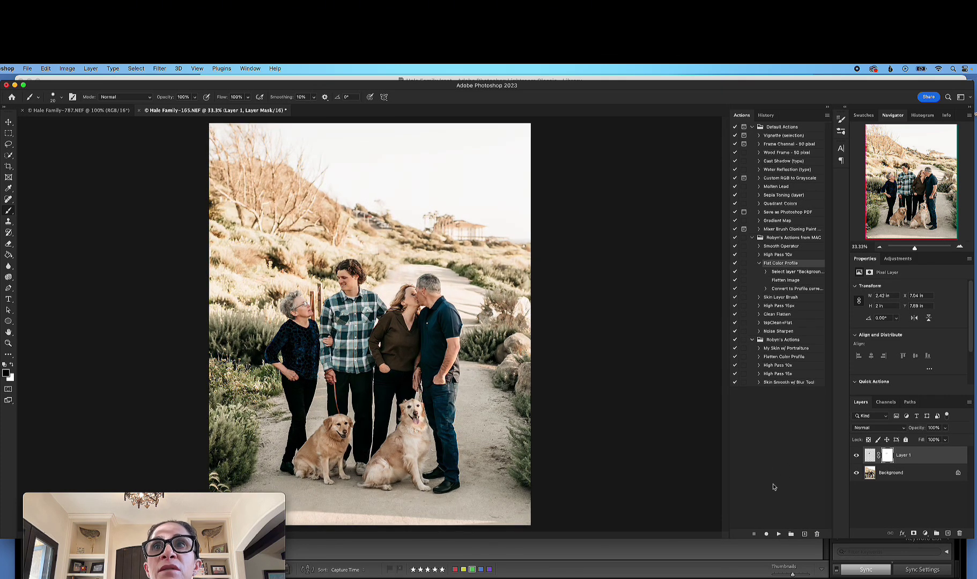
right_click(928, 457)
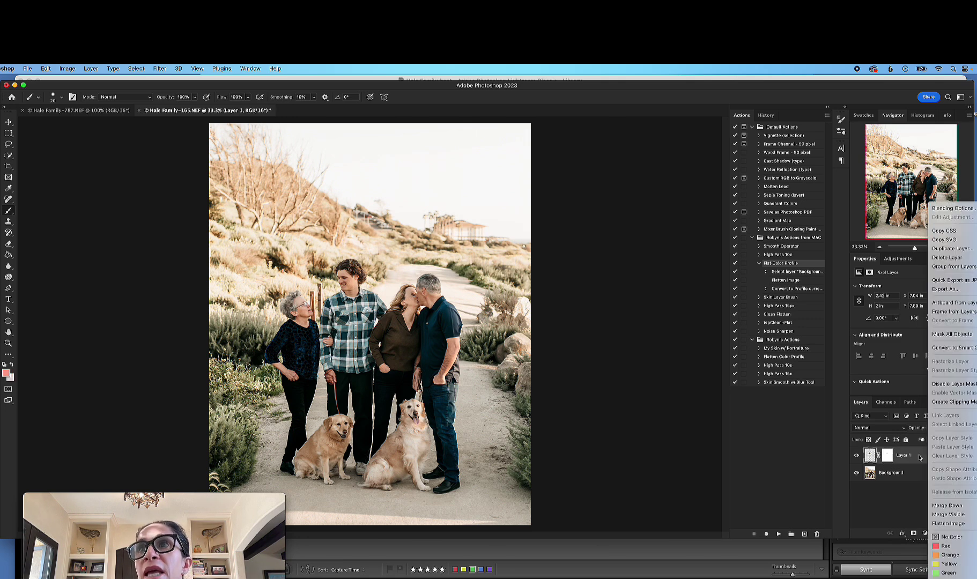
left_click(913, 457)
right_click(913, 457)
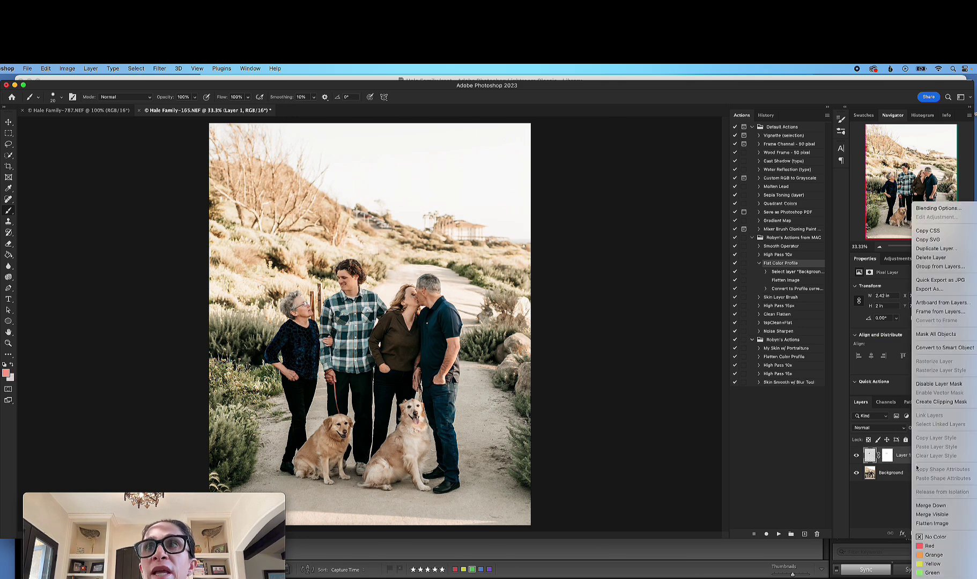
left_click(927, 526)
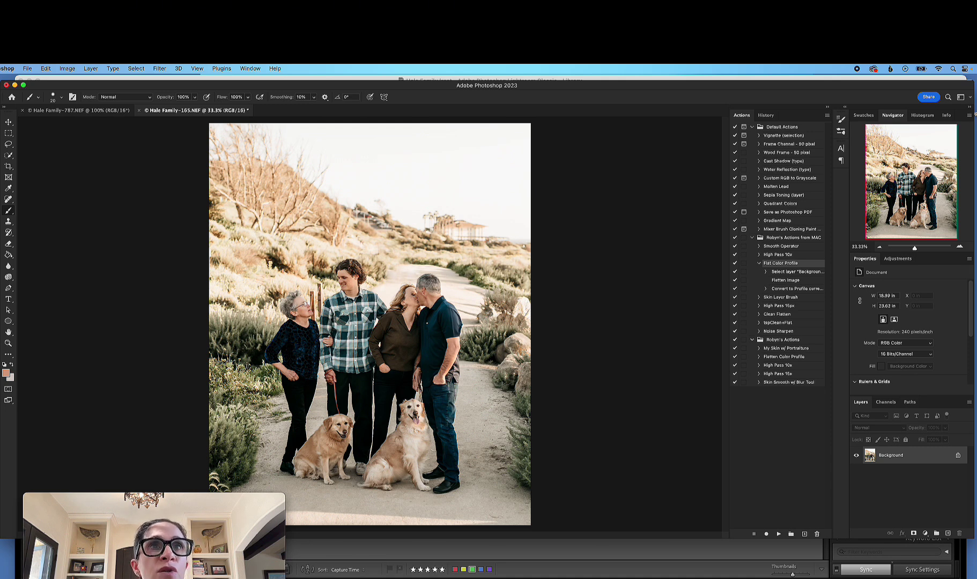
left_click(25, 69)
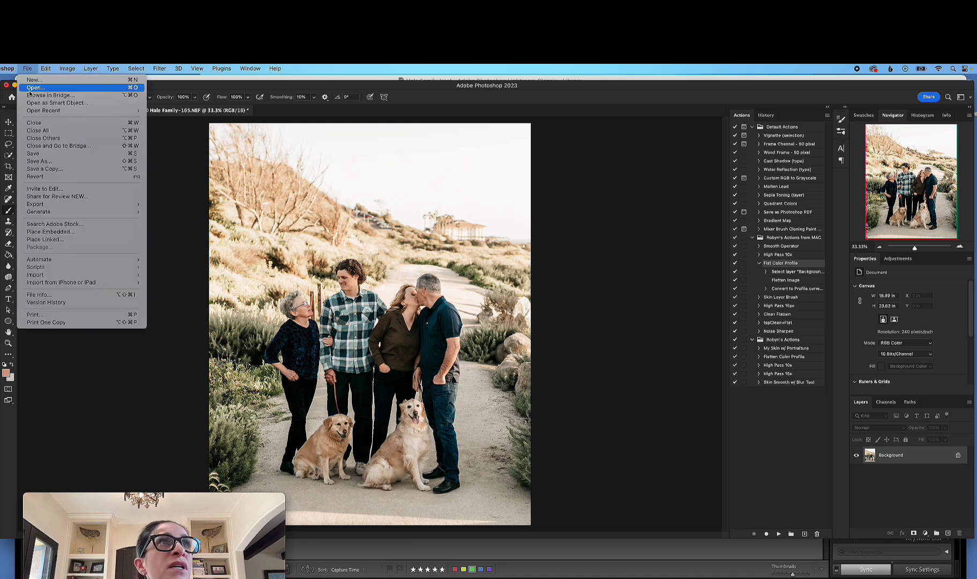
key("super+s")
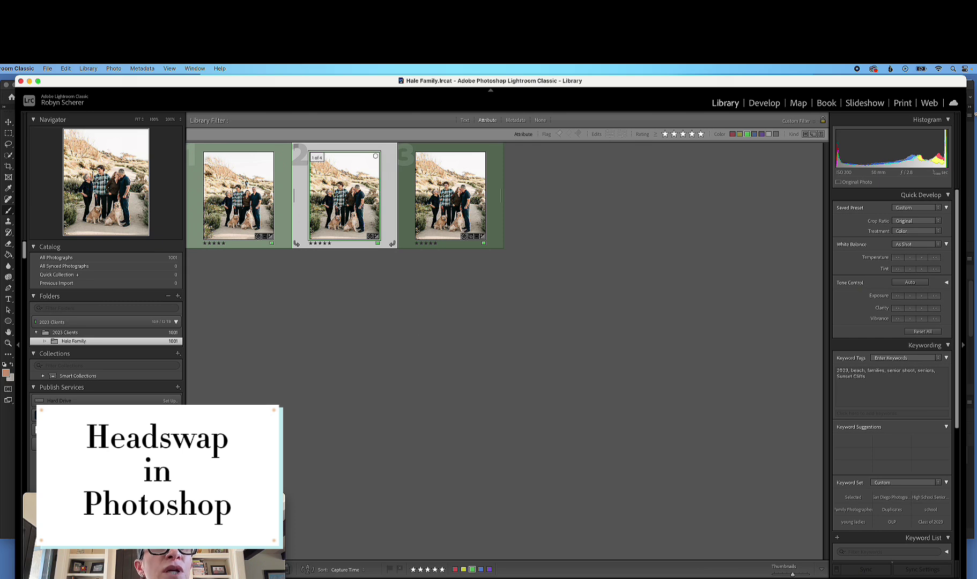
left_click_drag(252, 492, 721, 339)
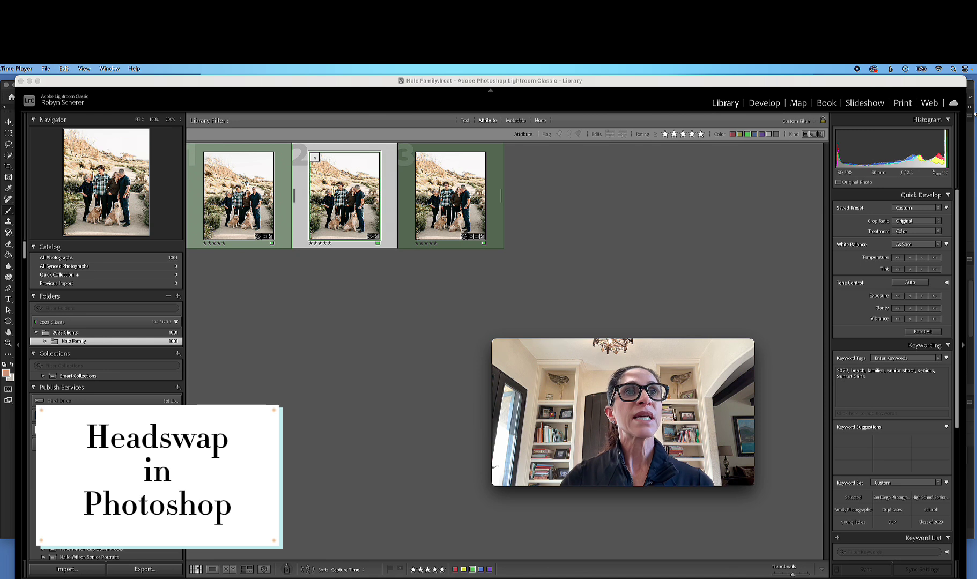
mouse_move(568, 347)
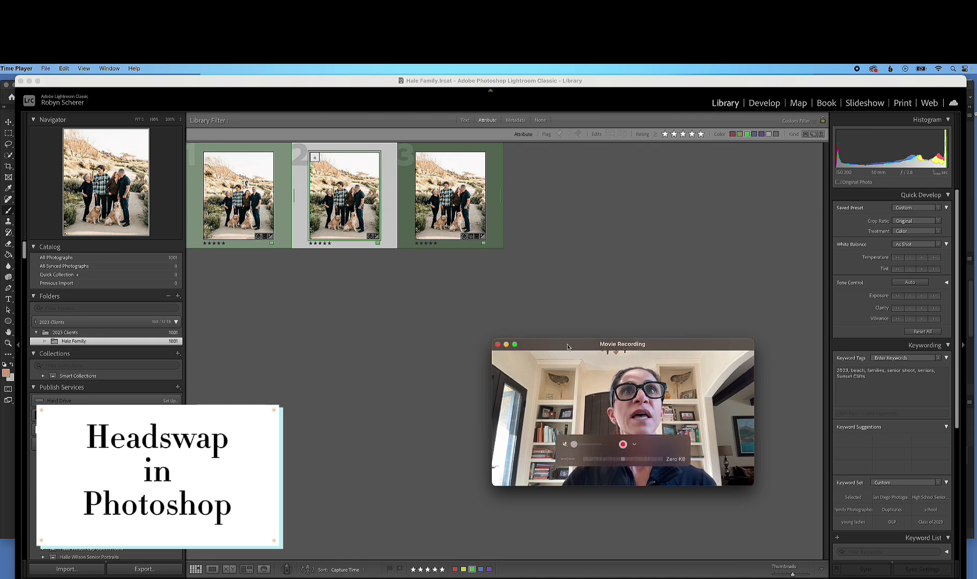
left_click(560, 310)
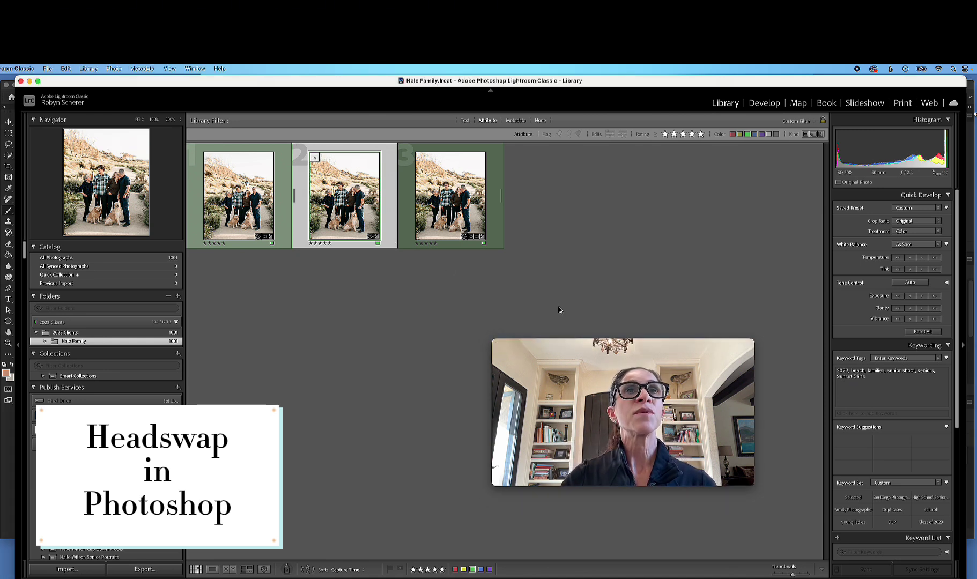
left_click_drag(579, 355, 111, 443)
left_click(284, 319)
Step: Display the family photos in the Develop module up to the head-swapped version, and examine the young man's head at 200% zoom
key("Left")
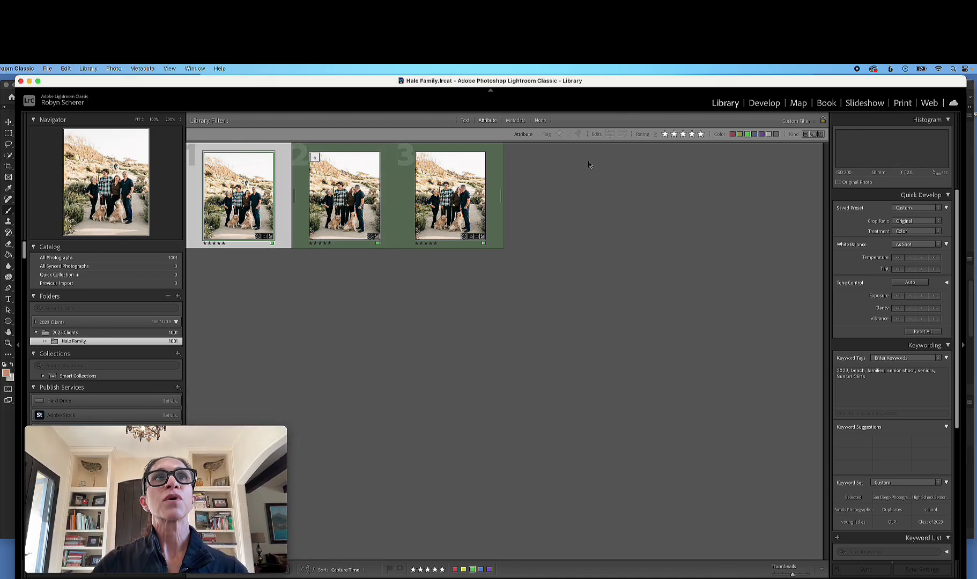
left_click(773, 103)
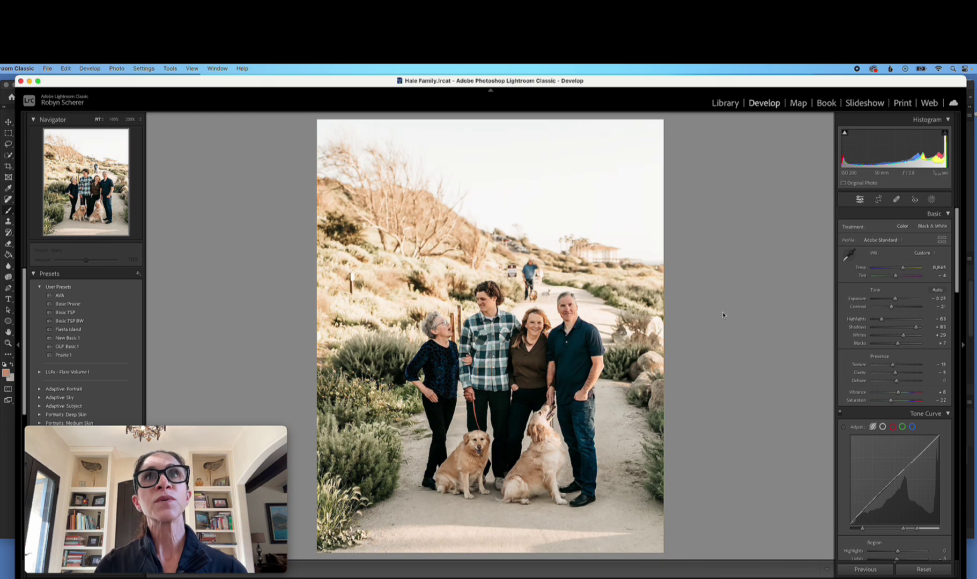
key("Right")
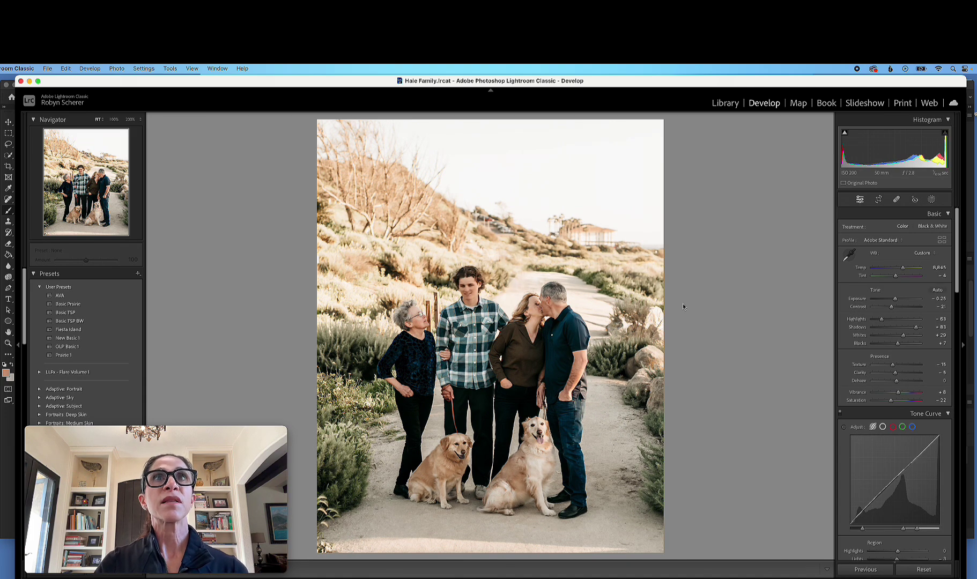
key("super+shift+r")
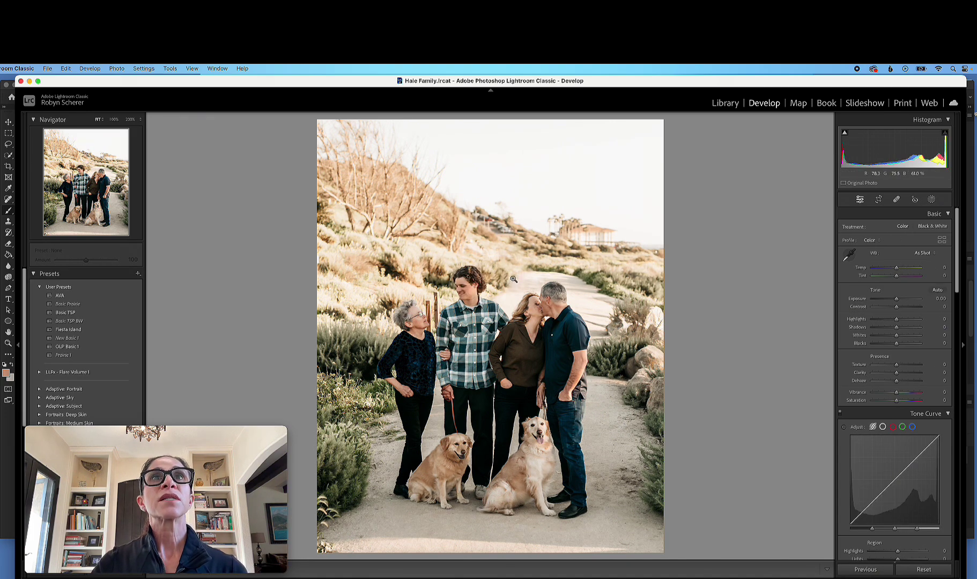
left_click(473, 294)
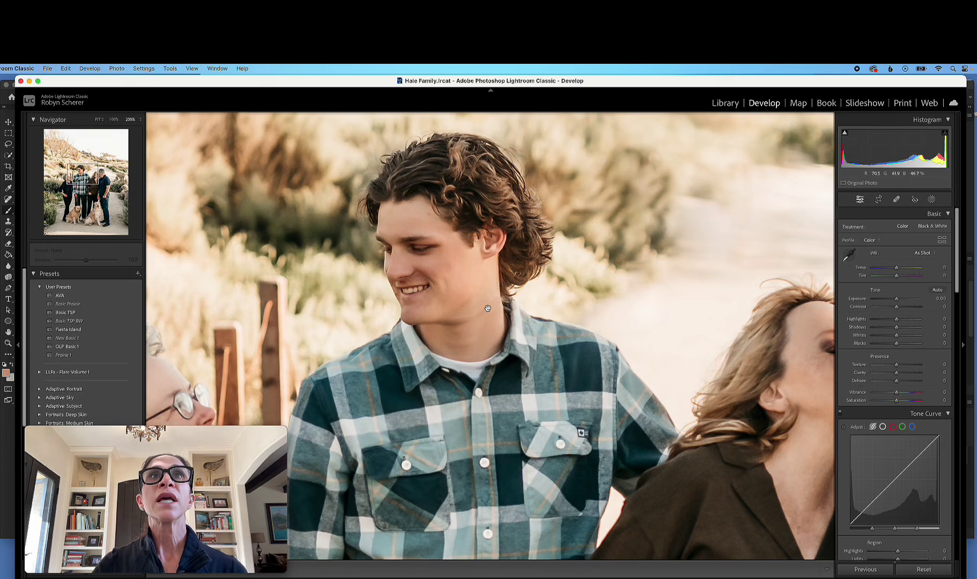
Step: Add a new brush mask to the head-swapped photo and load the Skin Texture preset for it
left_click(932, 201)
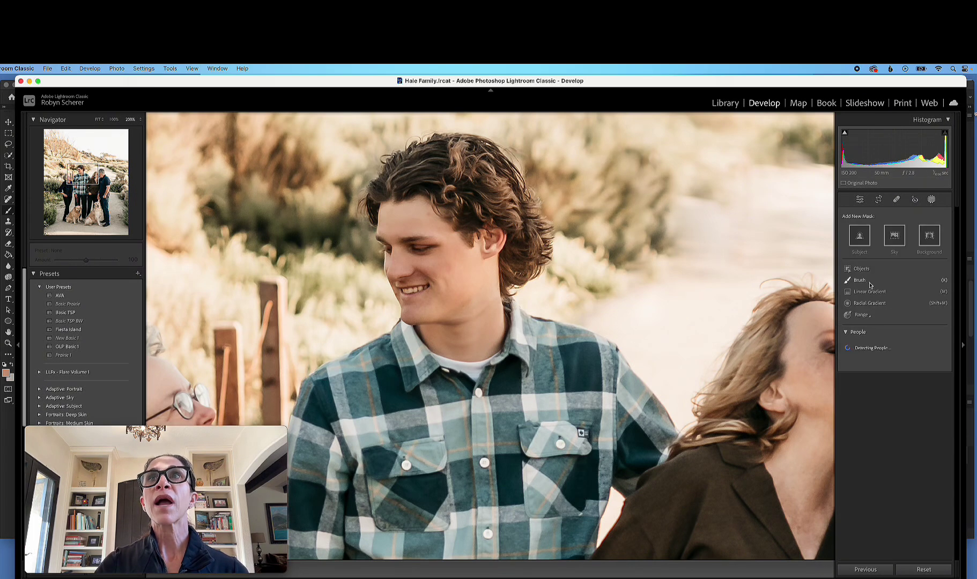
left_click(870, 286)
left_click(895, 295)
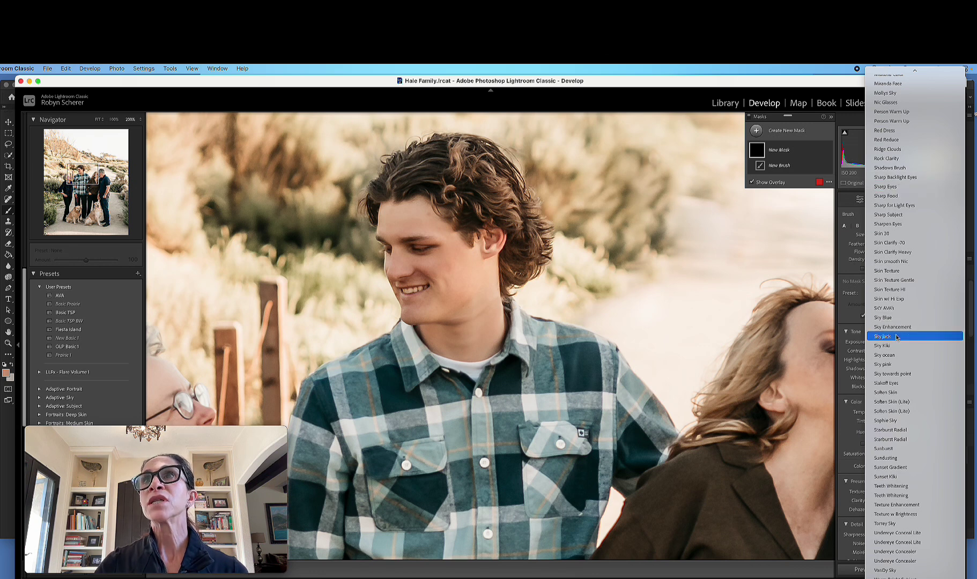
left_click(895, 271)
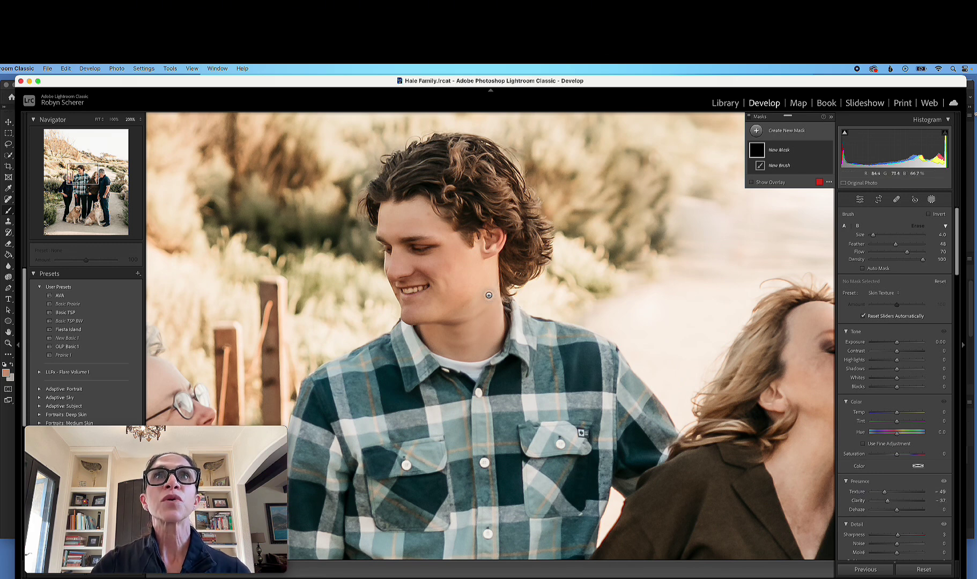
Step: Enlarge the mask brush to 8.0, paint the skin softening over the young man's jaw and neck, and close masking
scroll(471, 295, "up", 3)
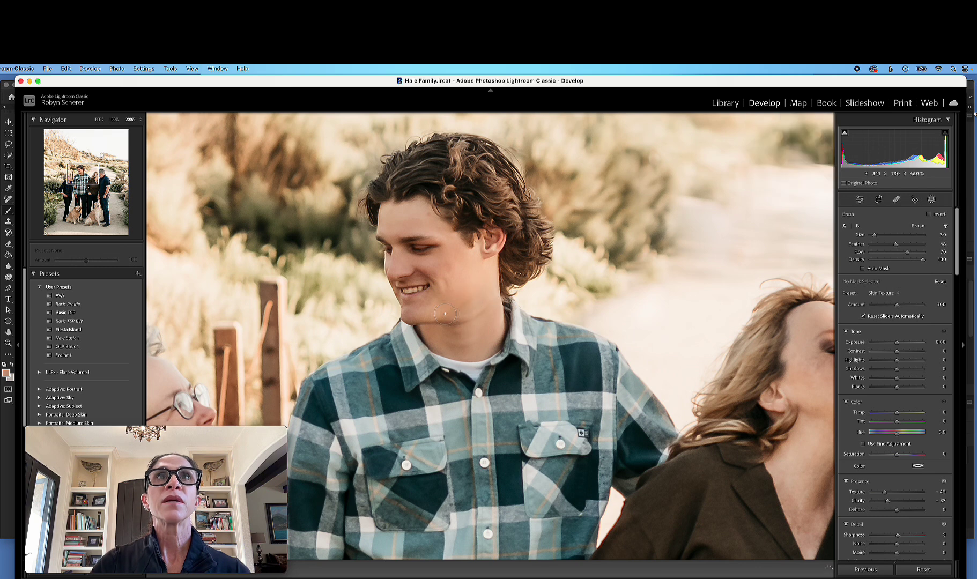
left_click(475, 290)
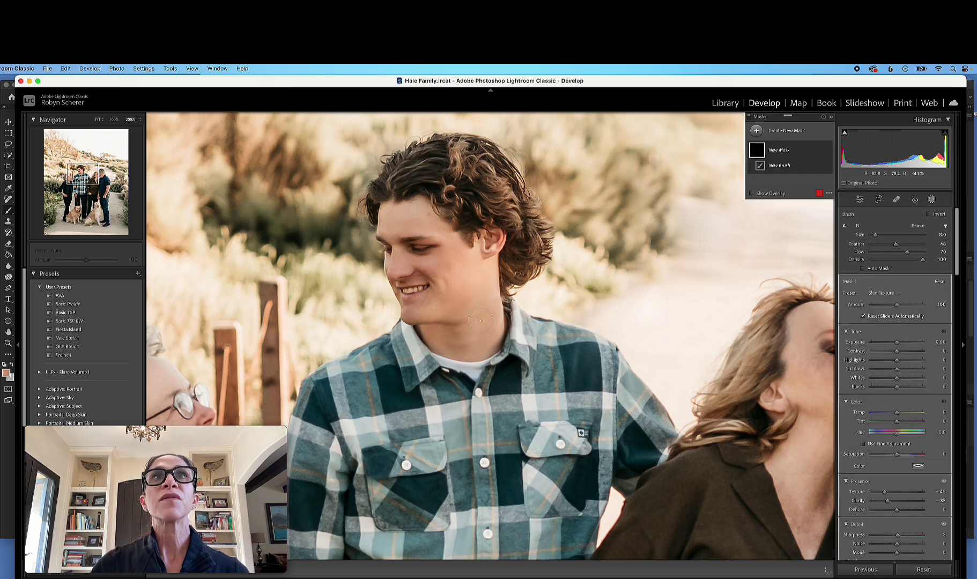
scroll(459, 310, "up", 1)
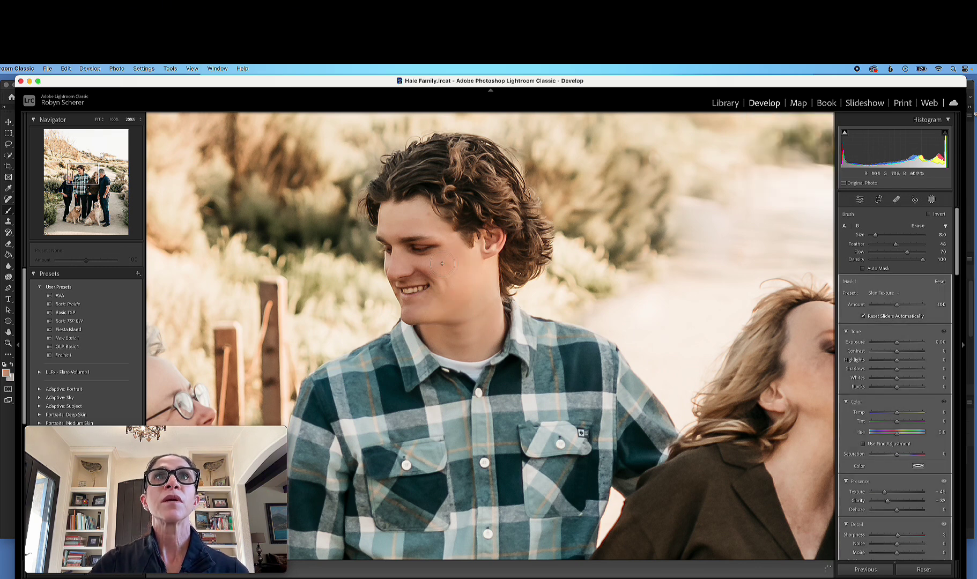
left_click_drag(478, 335, 481, 337)
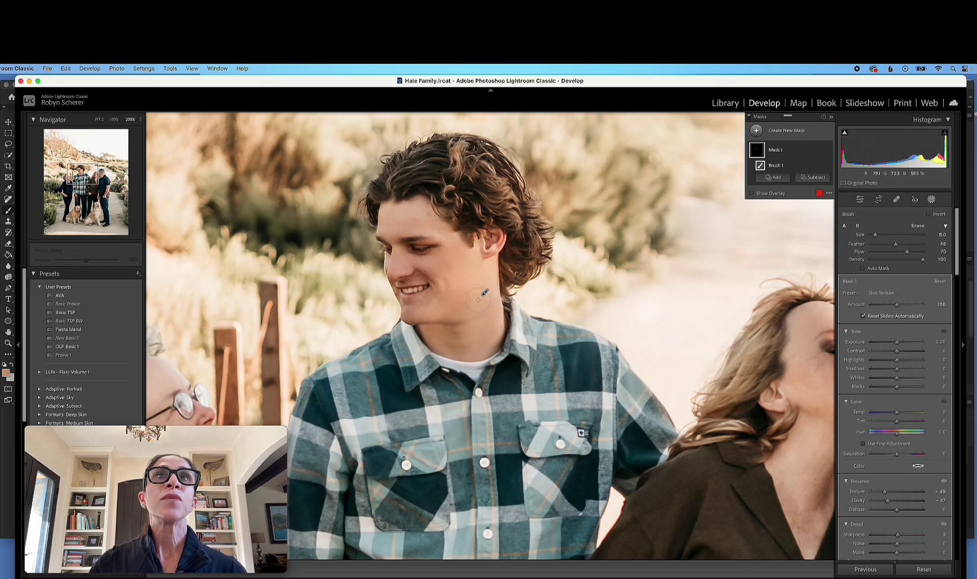
left_click(932, 199)
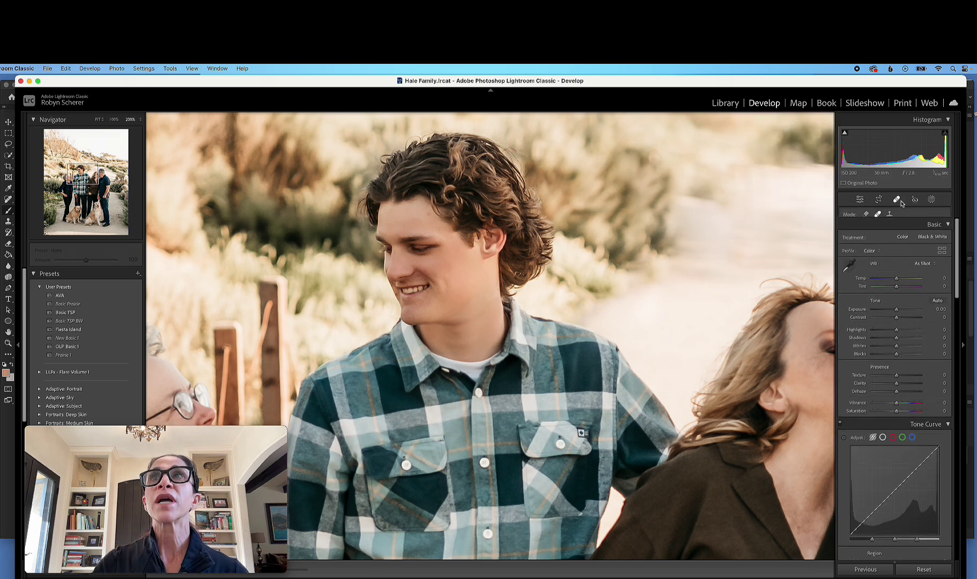
Step: Heal the skin along the young man's jawline with one stroke at 300% zoom, feather and opacity 100, and close the healing tool
left_click(896, 199)
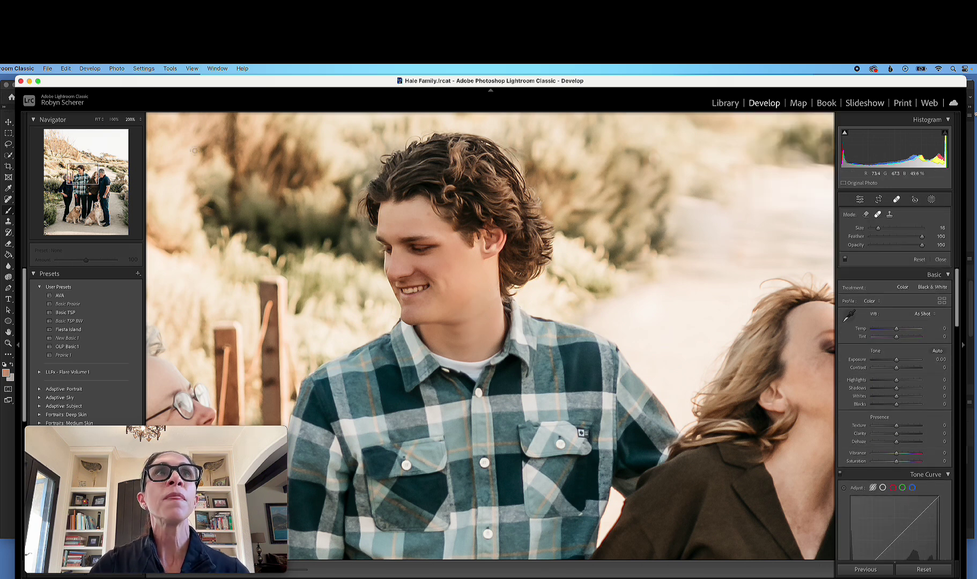
left_click(141, 122)
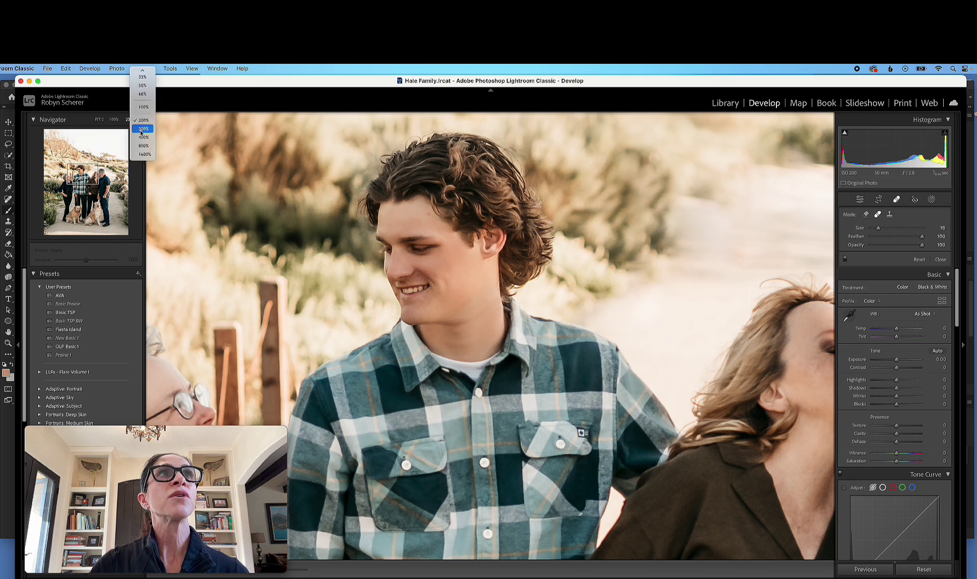
left_click(138, 133)
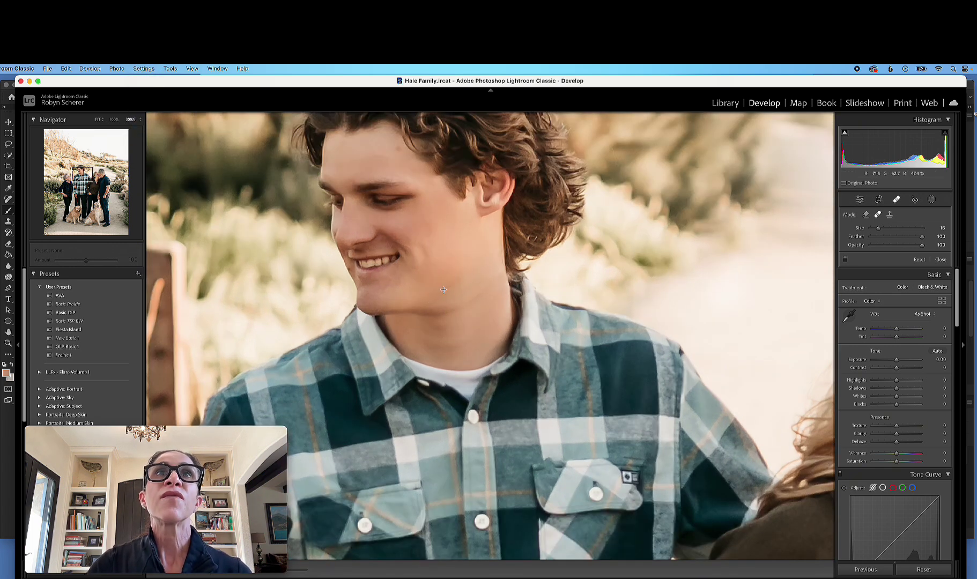
left_click_drag(444, 289, 472, 269)
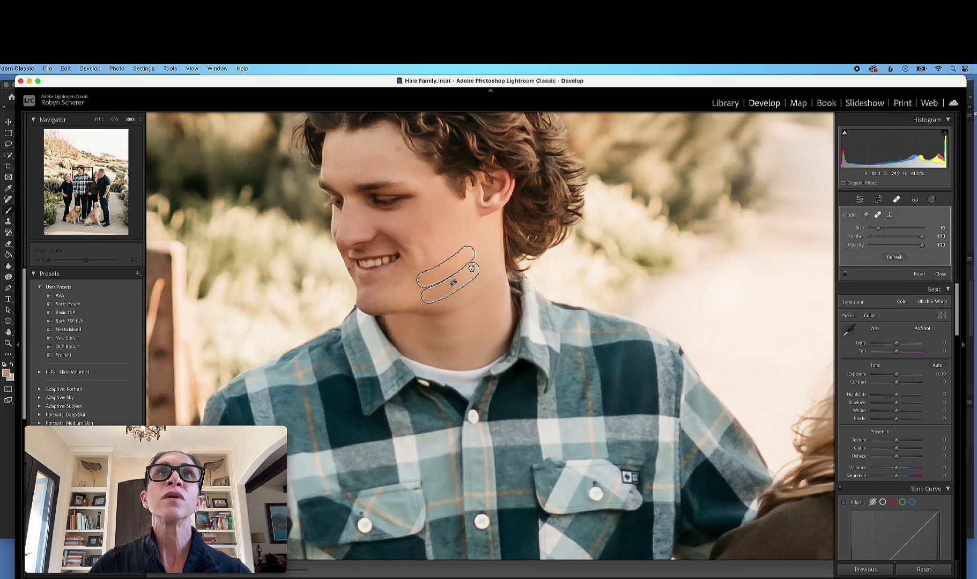
left_click(941, 274)
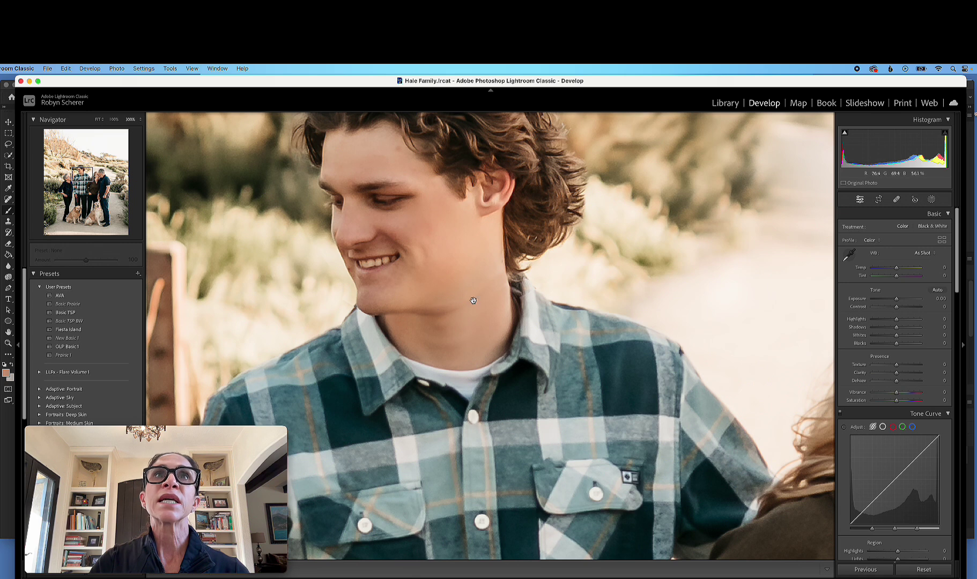
Step: Reopen the healing tool, slightly enlarge its brush and heal a second stroke just under the young man's jaw
left_click(897, 200)
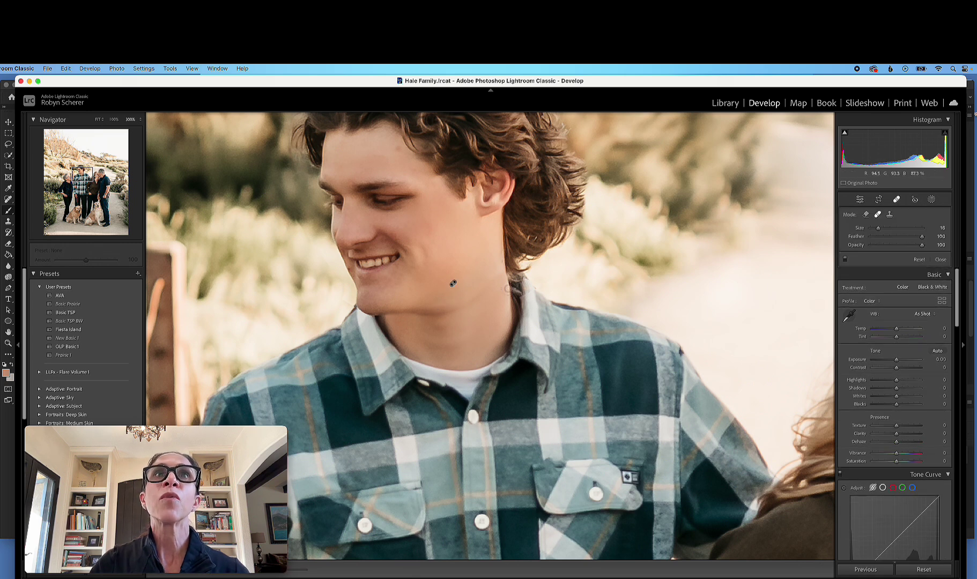
scroll(483, 283, "up", 2)
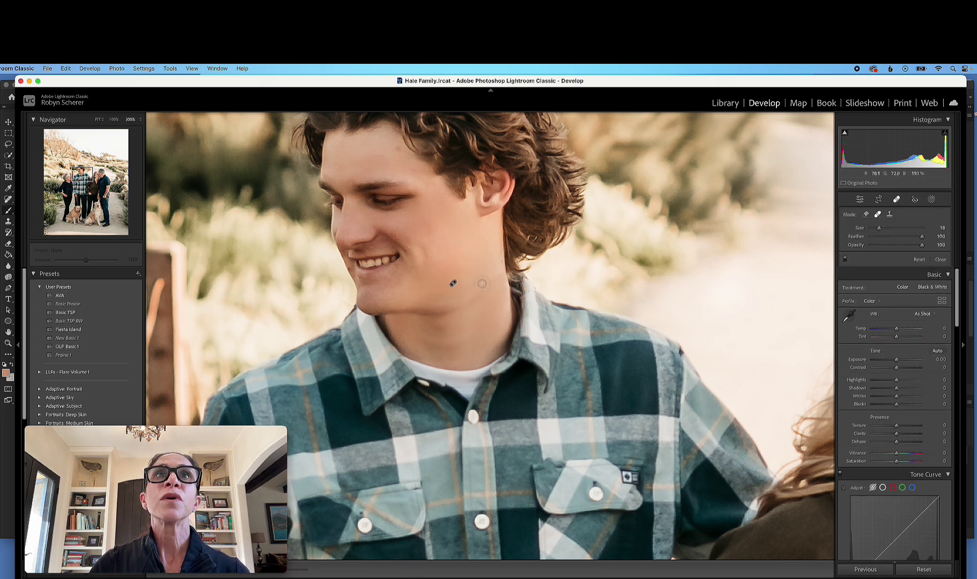
left_click_drag(480, 280, 431, 299)
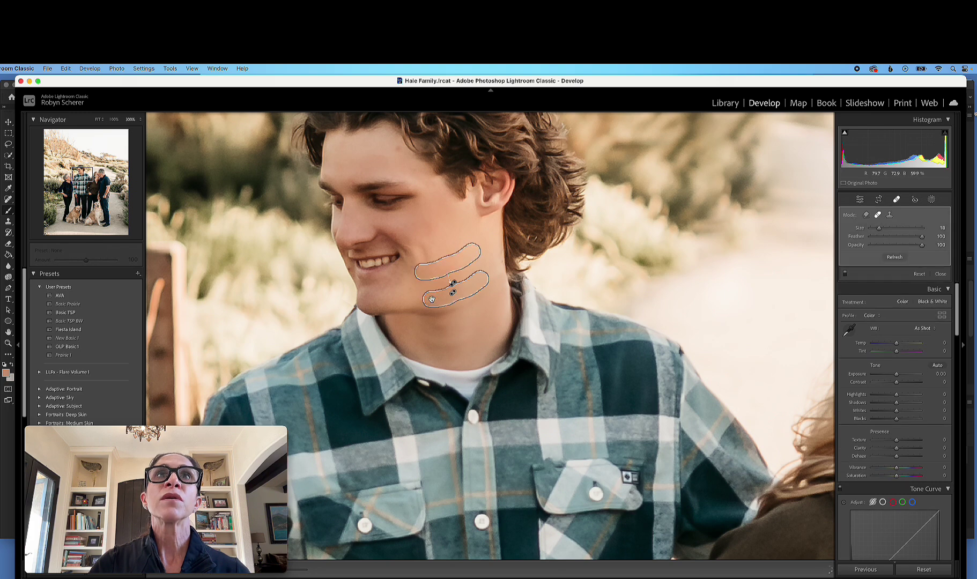
left_click(940, 274)
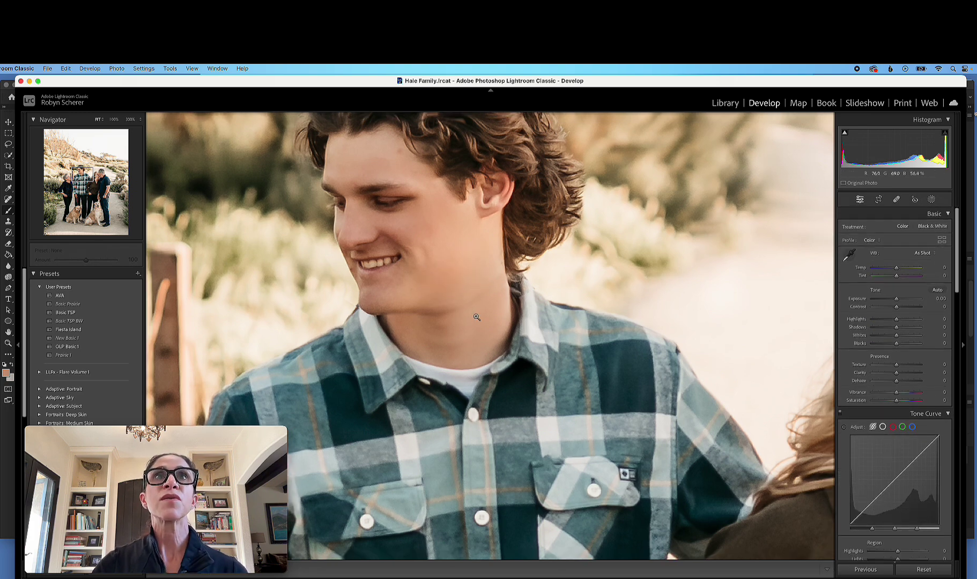
Step: Examine the retouched head by switching between the whole family photo and a 300% close-up
left_click(475, 317)
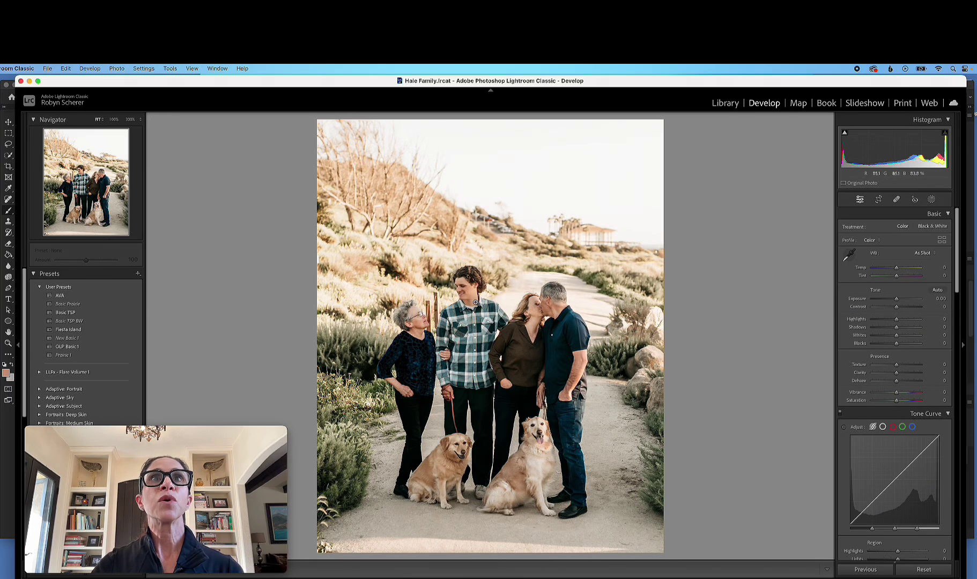
left_click(477, 302)
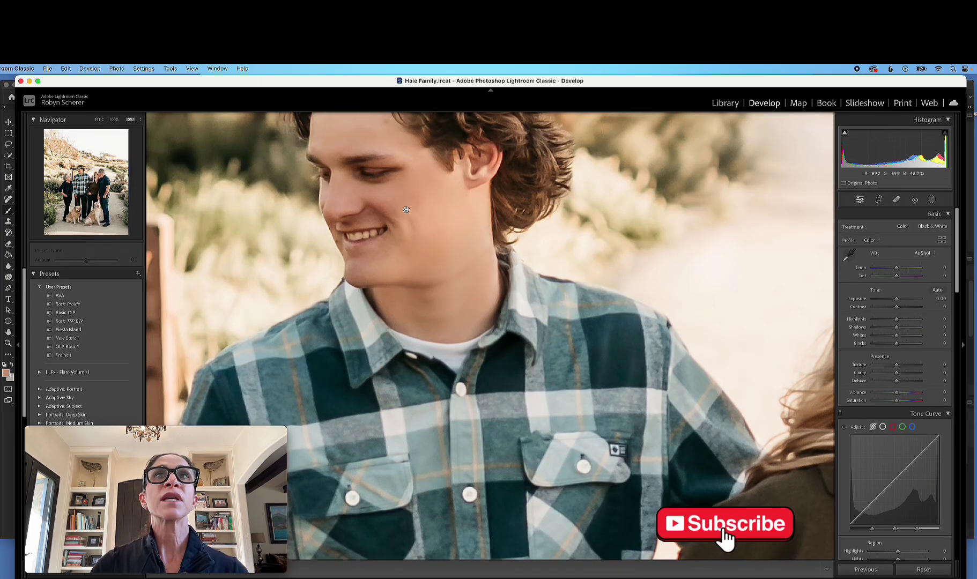
left_click(441, 302)
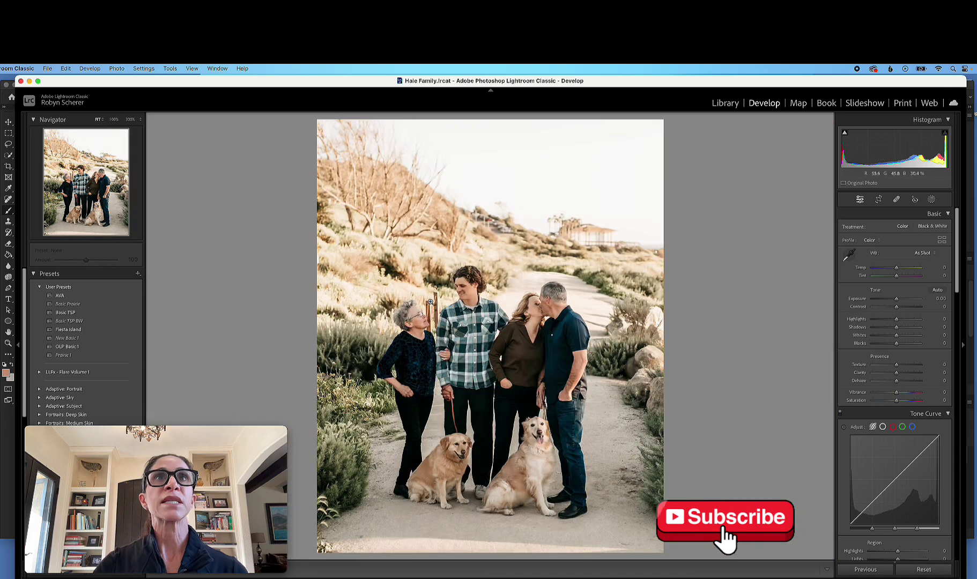